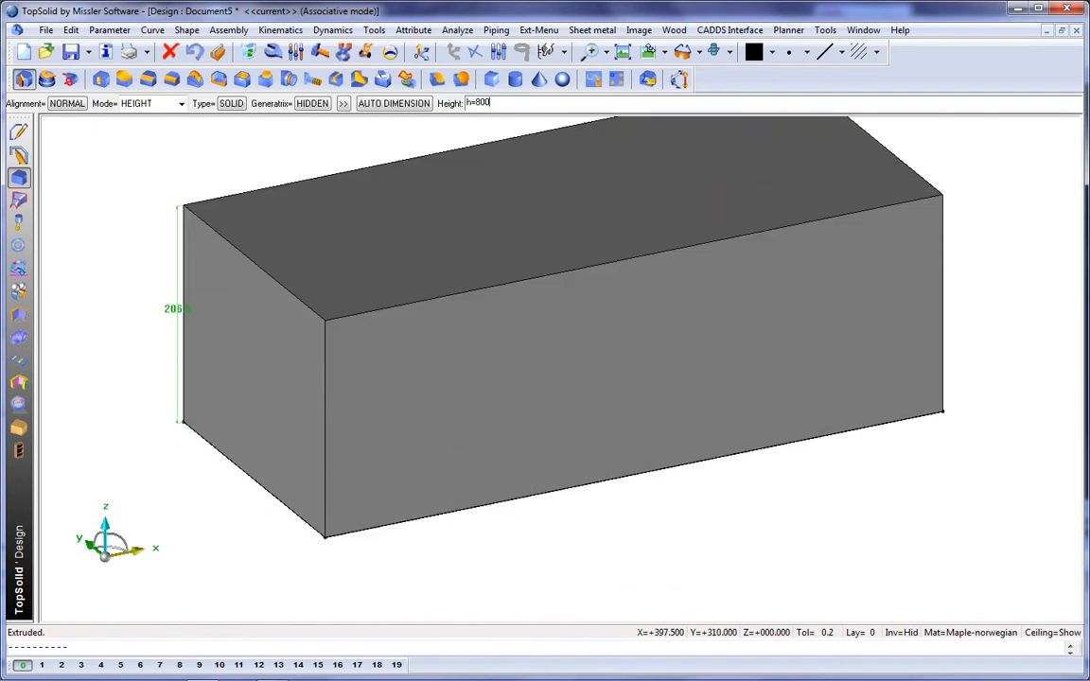
Step: Extrude the rectangular profile into a solid box with the height parameter h=800
{"action": "type", "text": "0"}
{"action": "key", "text": "Return"}
{"action": "left_click", "coordinate": [622, 51]}
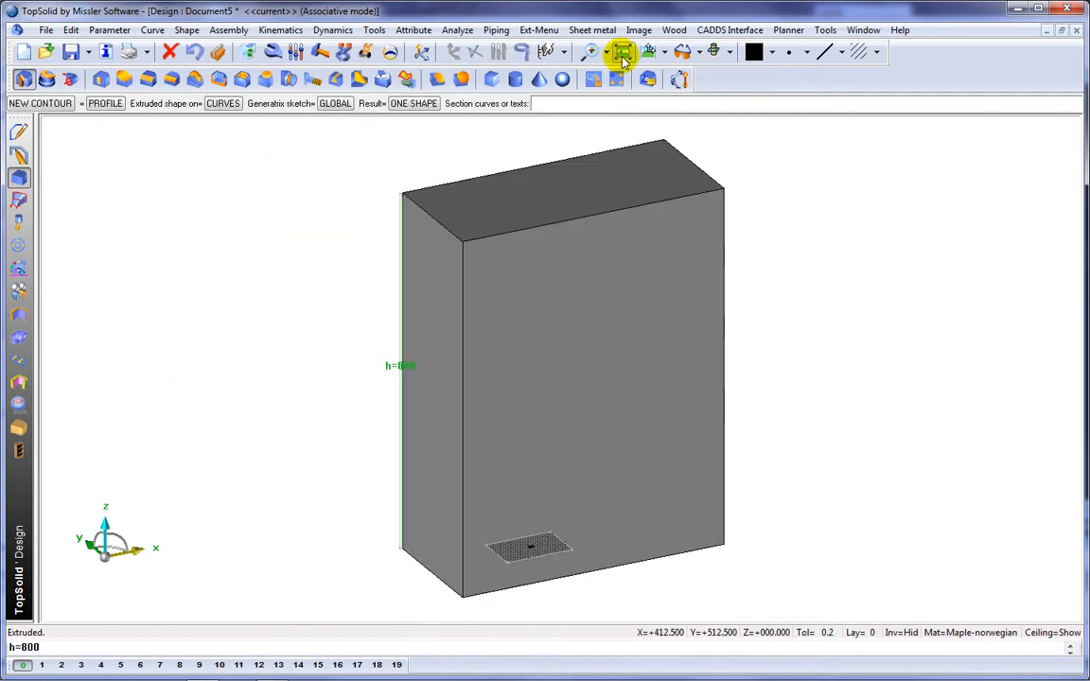
Step: Make the extruded box transparent
{"action": "left_click", "coordinate": [31, 266]}
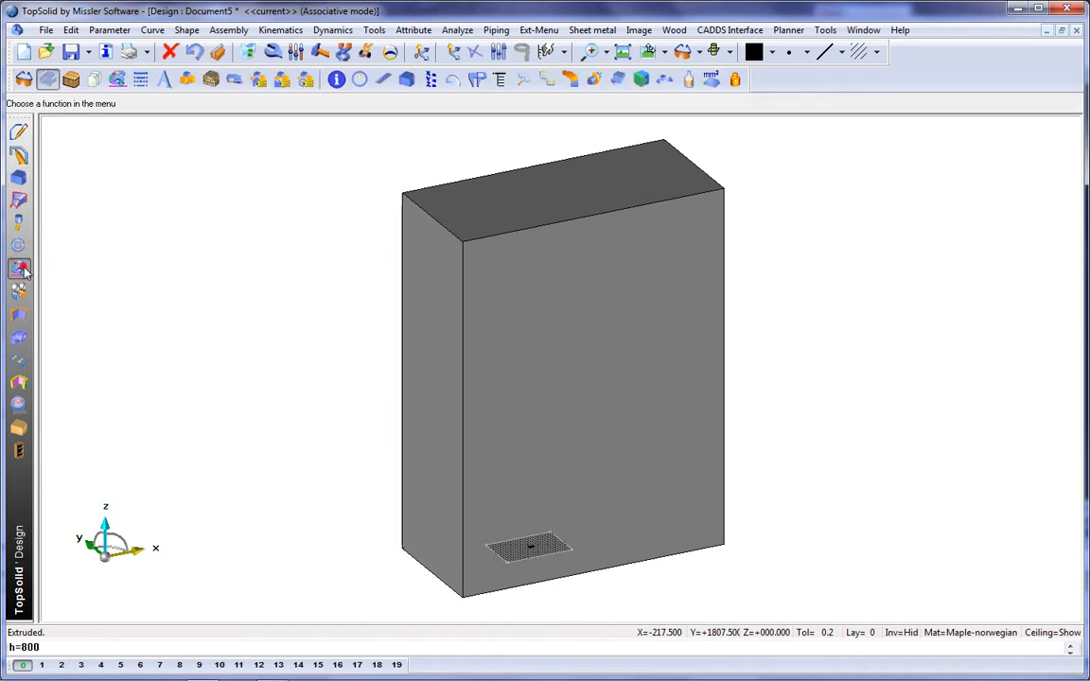
{"action": "left_click", "coordinate": [47, 79]}
{"action": "left_click", "coordinate": [328, 104]}
{"action": "left_click", "coordinate": [479, 219]}
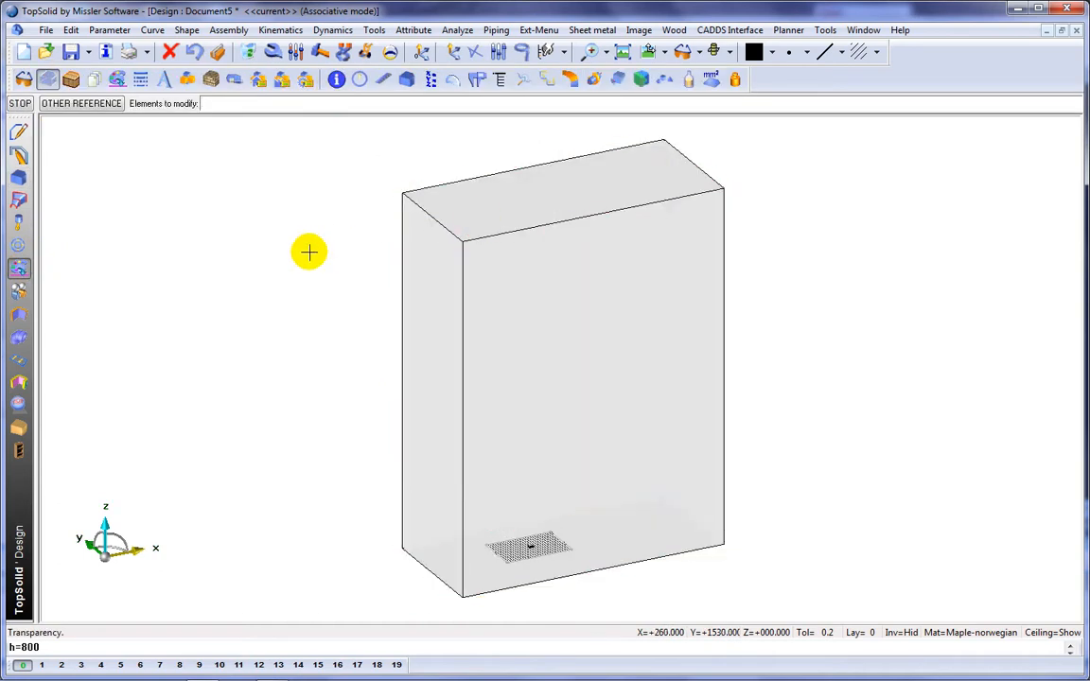
Step: Create a light orange, 22 mm thick top panel as a constrained block on the box's top face, flipped to lie inside the box
{"action": "left_click", "coordinate": [772, 52]}
{"action": "left_click", "coordinate": [790, 93]}
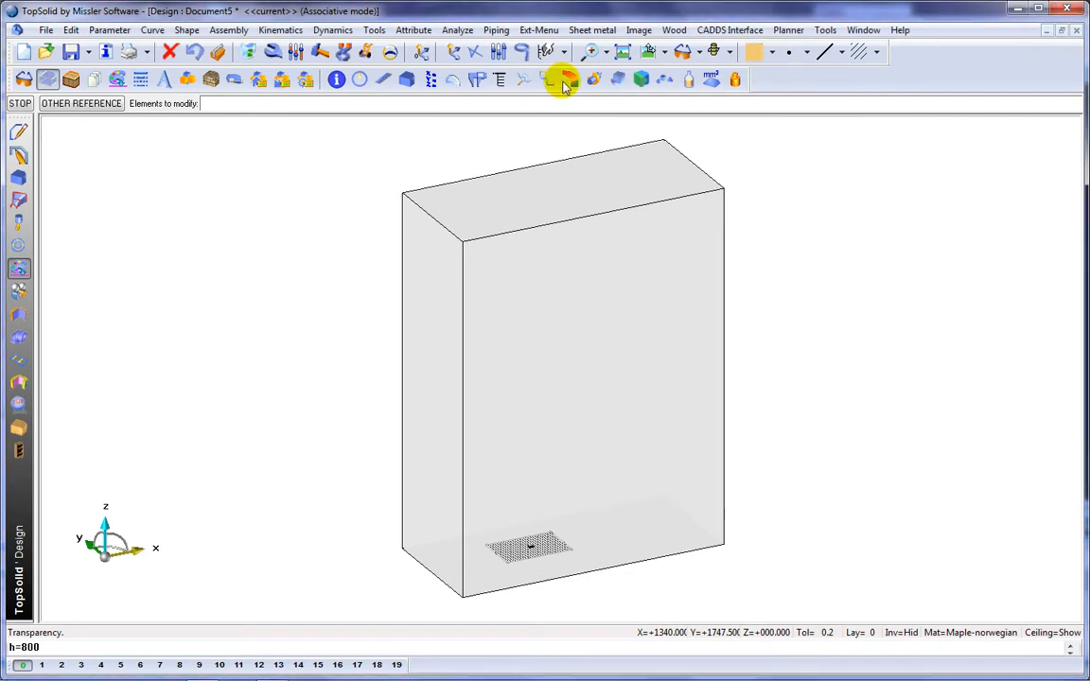
{"action": "left_click", "coordinate": [18, 430]}
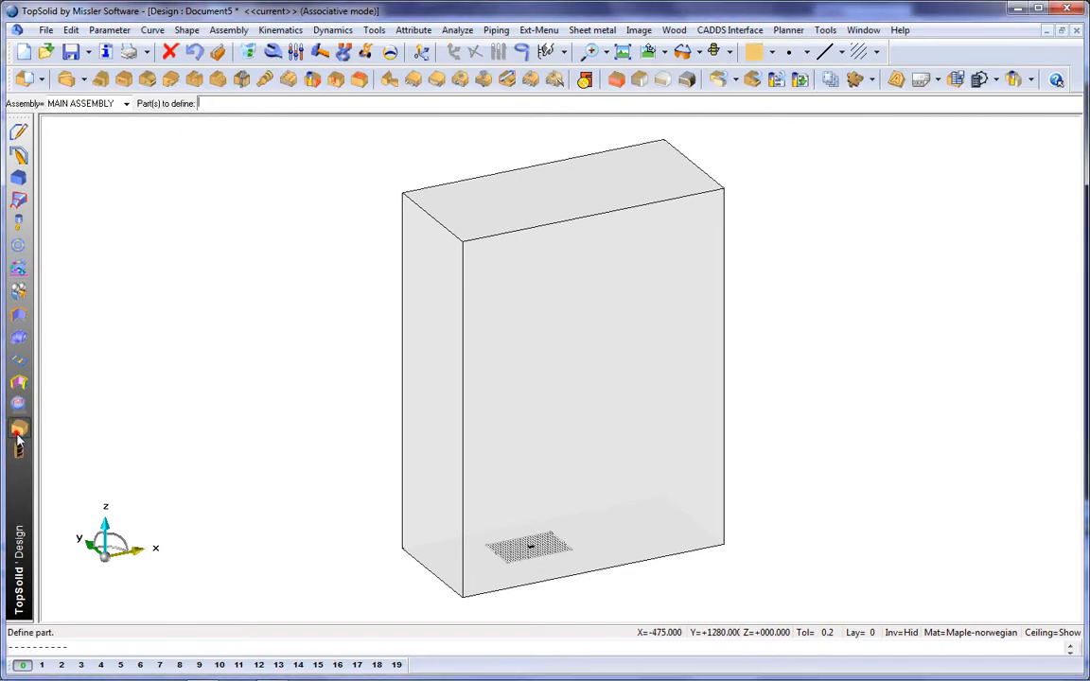
{"action": "left_click", "coordinate": [621, 80]}
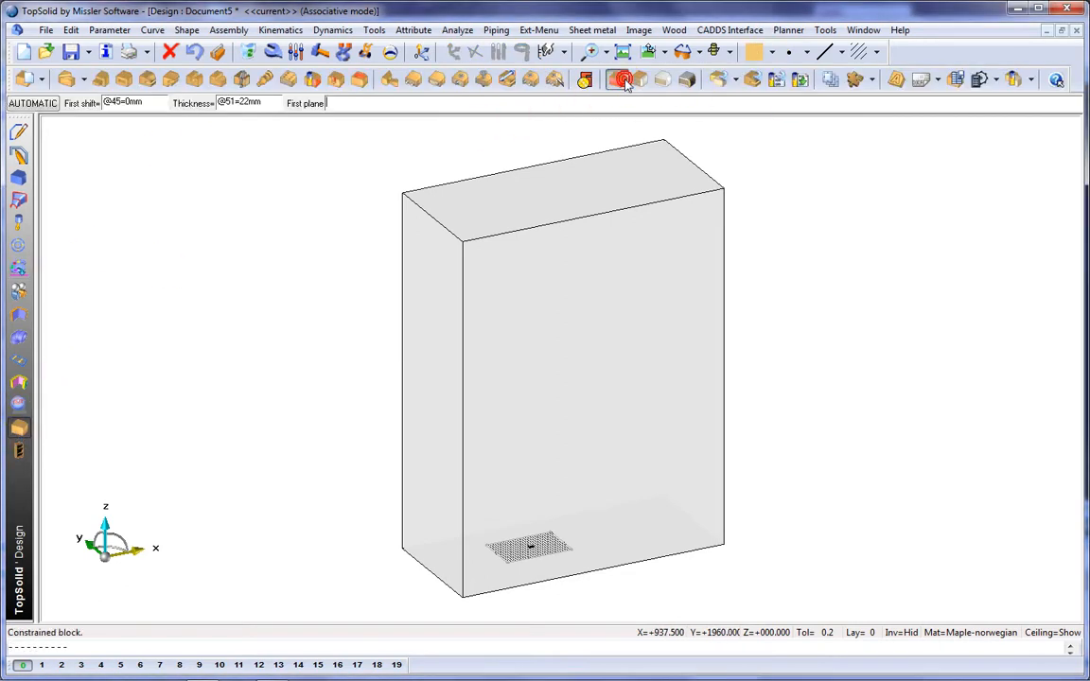
{"action": "right_click", "coordinate": [260, 191]}
{"action": "left_click", "coordinate": [481, 196]}
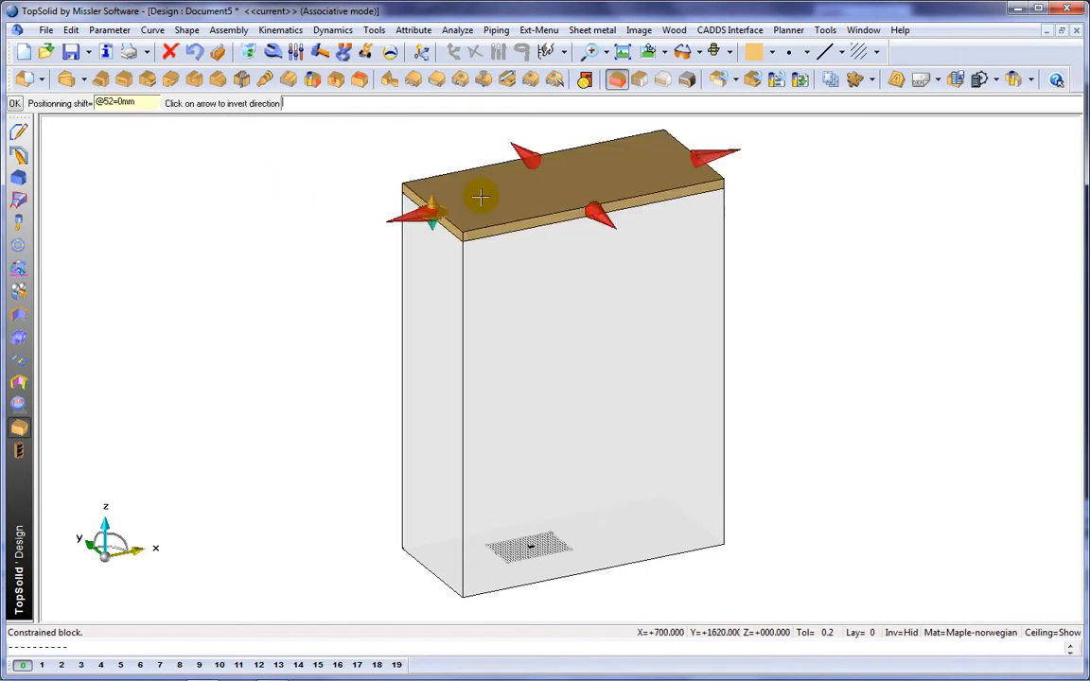
{"action": "scroll", "coordinate": [481, 197], "scroll_direction": "up", "scroll_amount": 2}
{"action": "scroll", "coordinate": [407, 196], "scroll_direction": "down", "scroll_amount": 1}
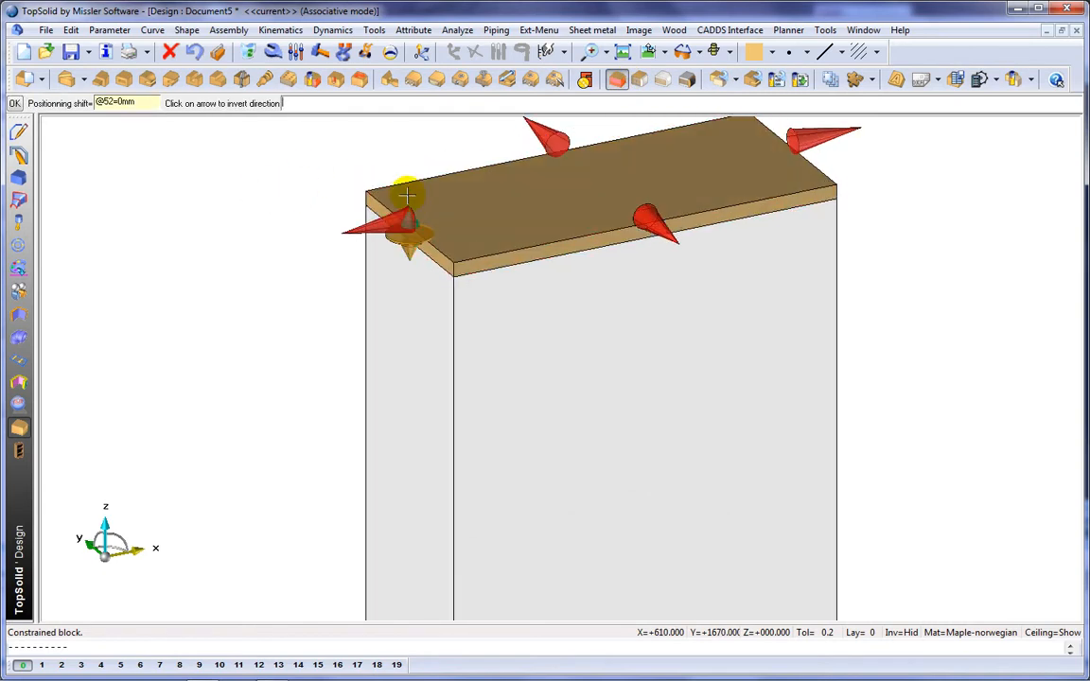
{"action": "right_click", "coordinate": [298, 178]}
{"action": "scroll", "coordinate": [294, 190], "scroll_direction": "down", "scroll_amount": 2}
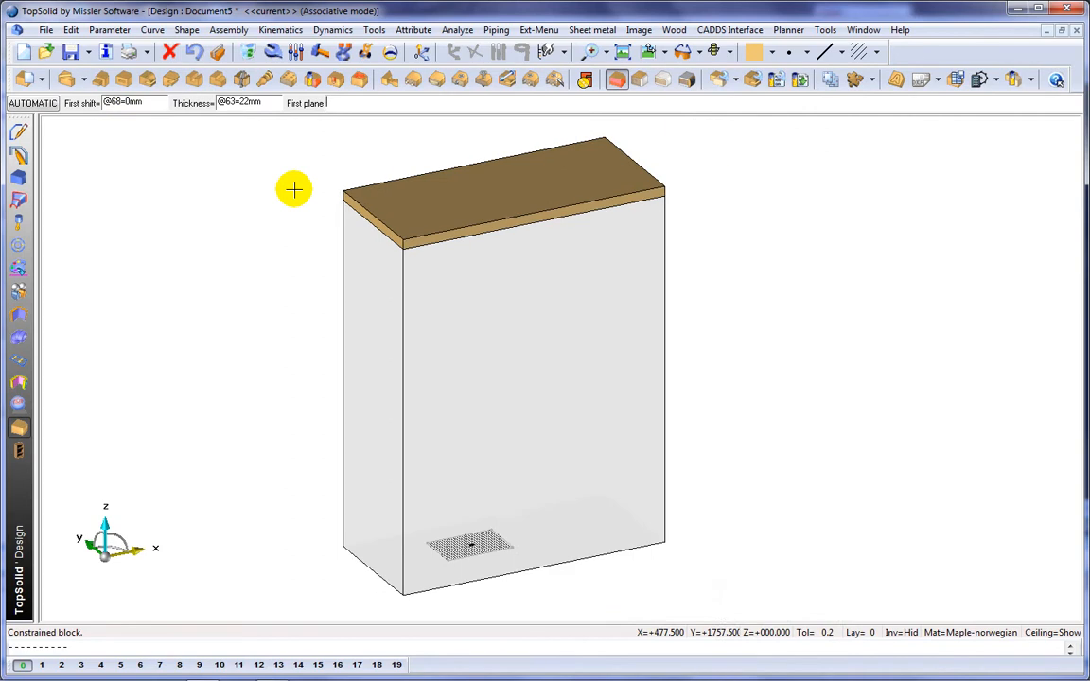
Step: Create a pale yellow, 22 mm thick constrained side panel on the box's left face, limited by the top panel and flipped inward
{"action": "left_click", "coordinate": [771, 53]}
{"action": "left_click", "coordinate": [756, 108]}
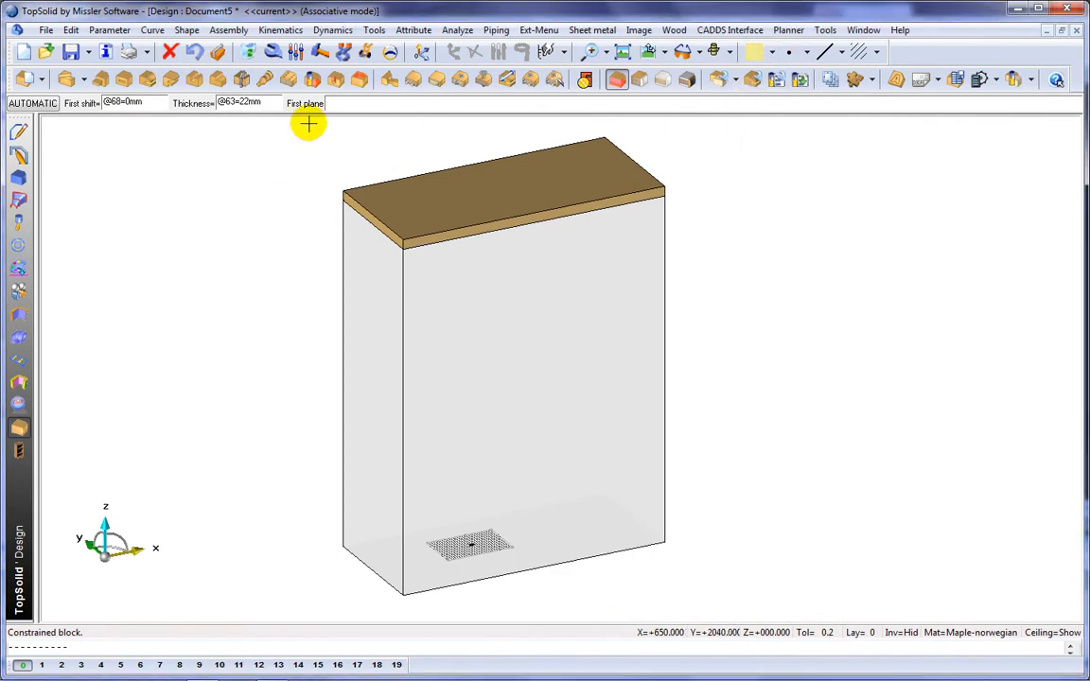
{"action": "left_click", "coordinate": [30, 102]}
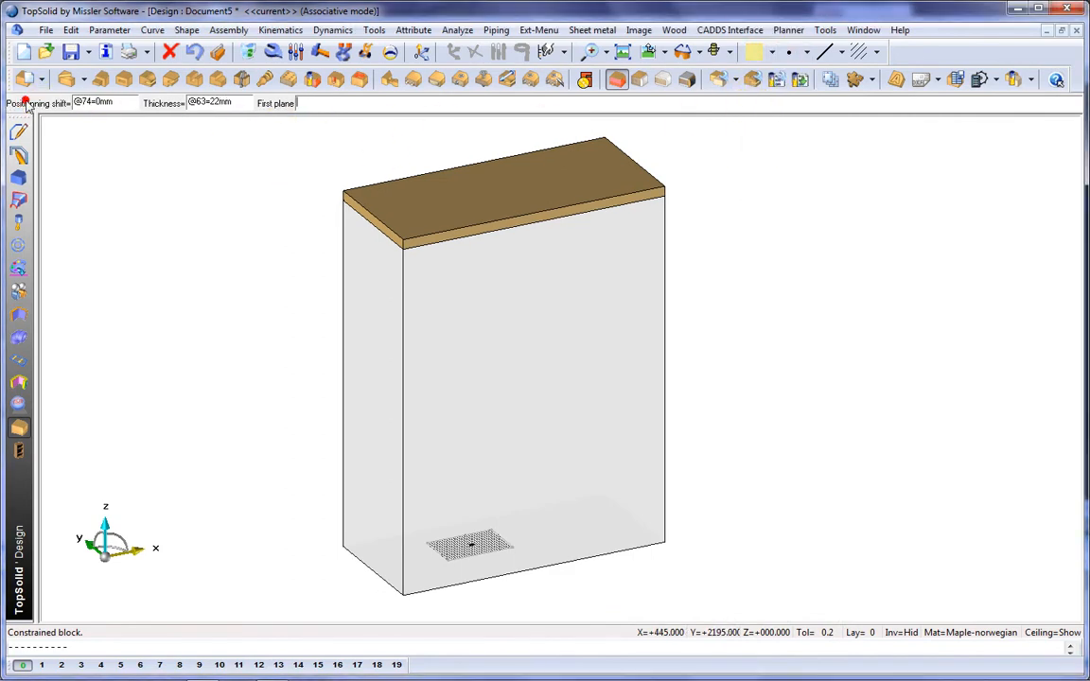
{"action": "left_click", "coordinate": [383, 327]}
{"action": "scroll", "coordinate": [382, 324], "scroll_direction": "up", "scroll_amount": 2}
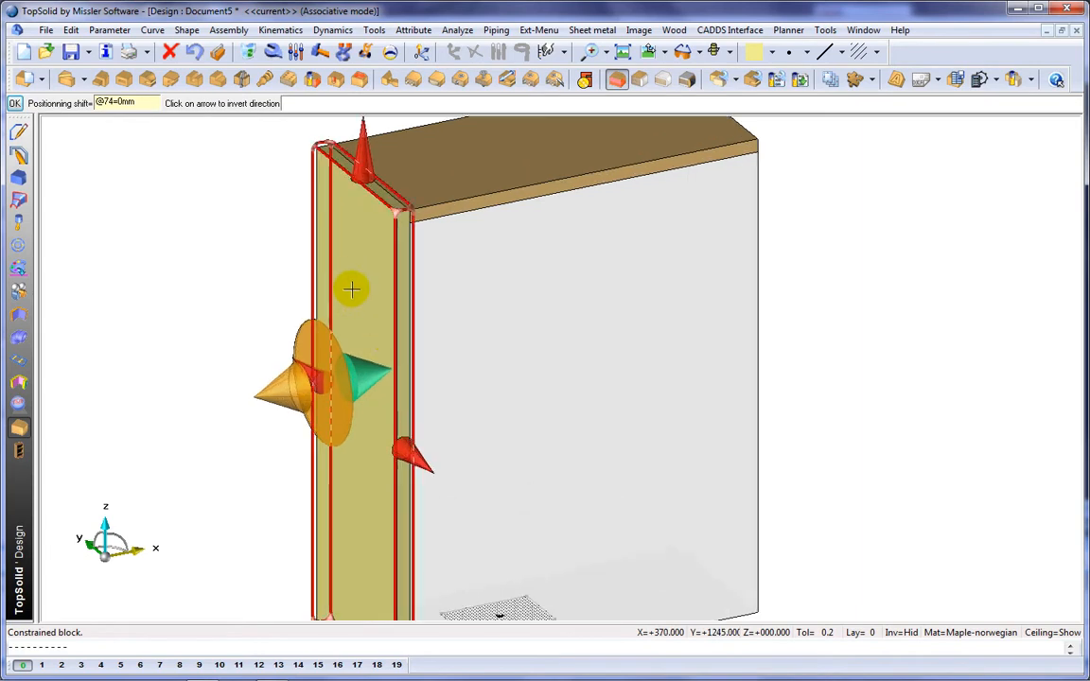
{"action": "key", "text": "Return"}
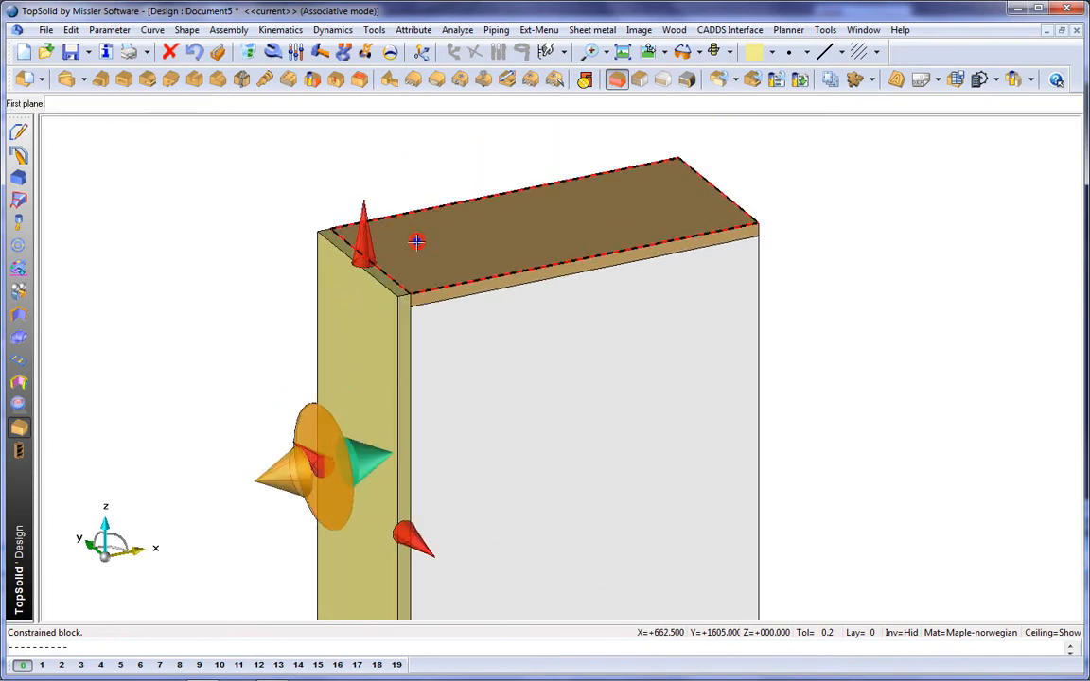
{"action": "left_click", "coordinate": [417, 243]}
{"action": "left_click", "coordinate": [288, 468]}
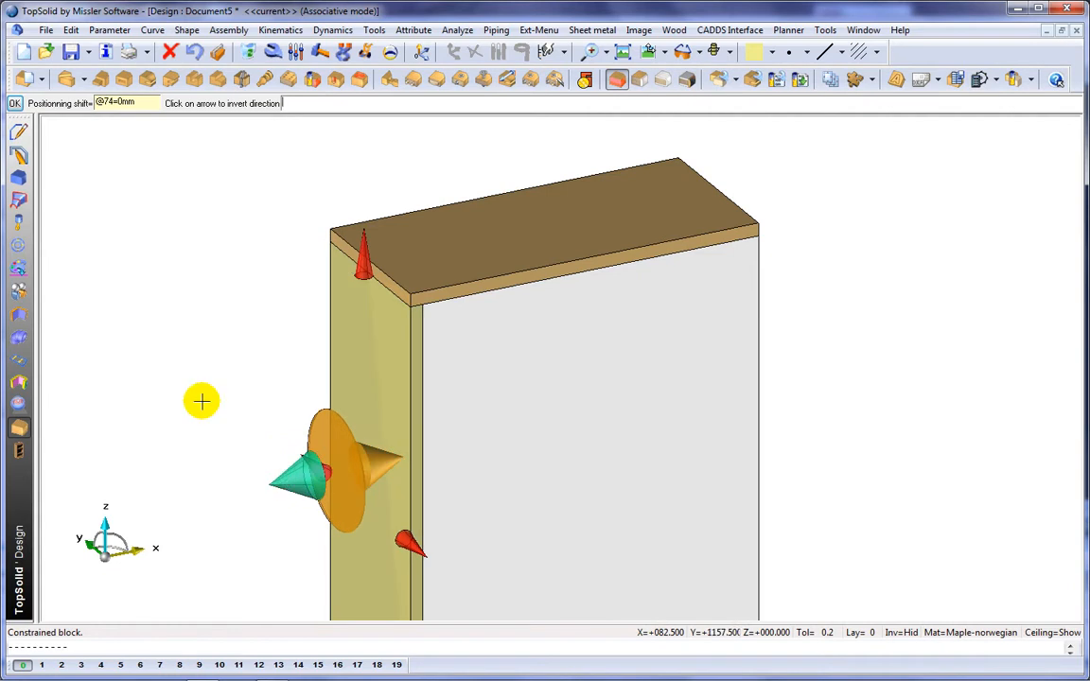
Step: Shift the side panel 30 mm inward from the box's left face
{"action": "type", "text": "30"}
{"action": "key", "text": "Return"}
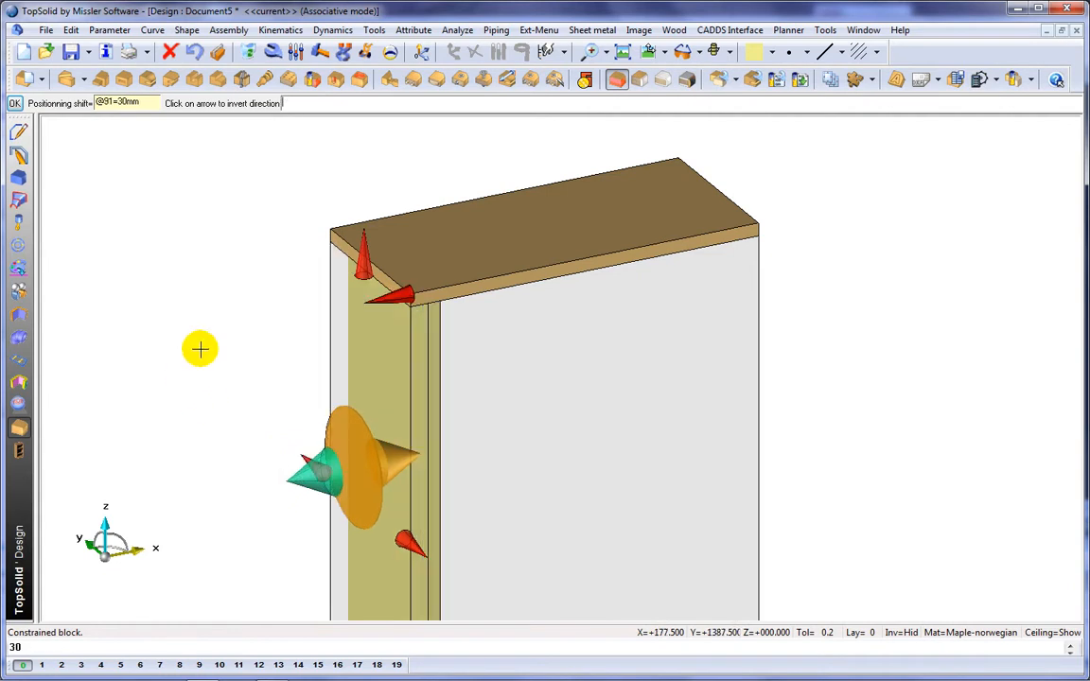
{"action": "left_click", "coordinate": [184, 365]}
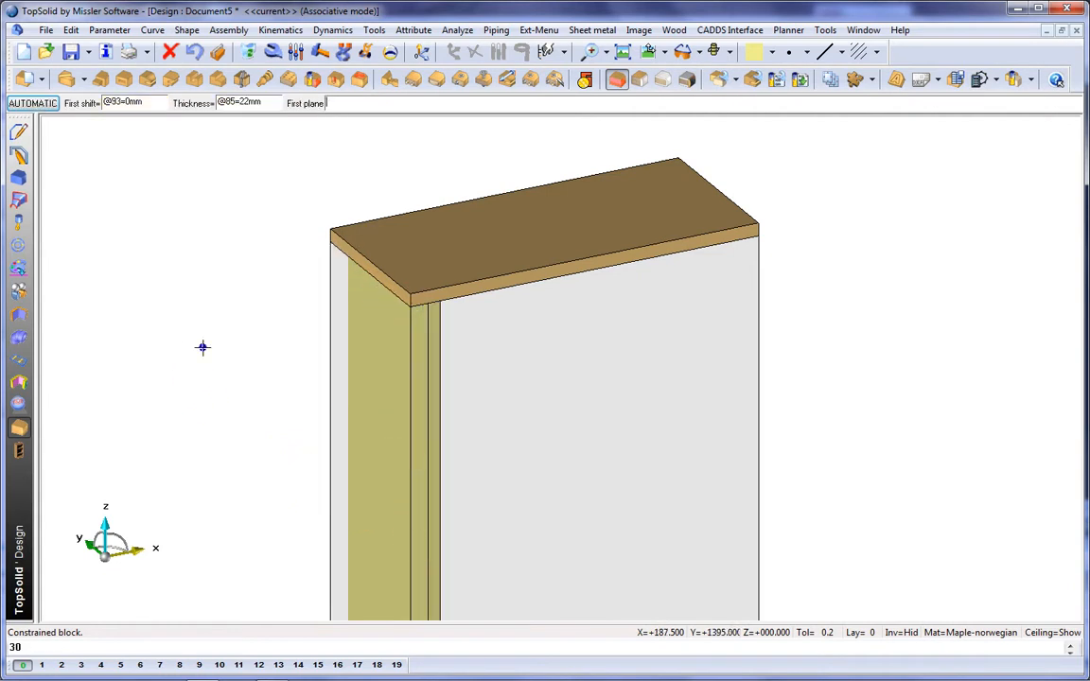
Step: Set a green colour, layer 2 and a 19 mm block thickness, and move the transparent box to layer 3
{"action": "left_click", "coordinate": [774, 54]}
{"action": "left_click", "coordinate": [786, 109]}
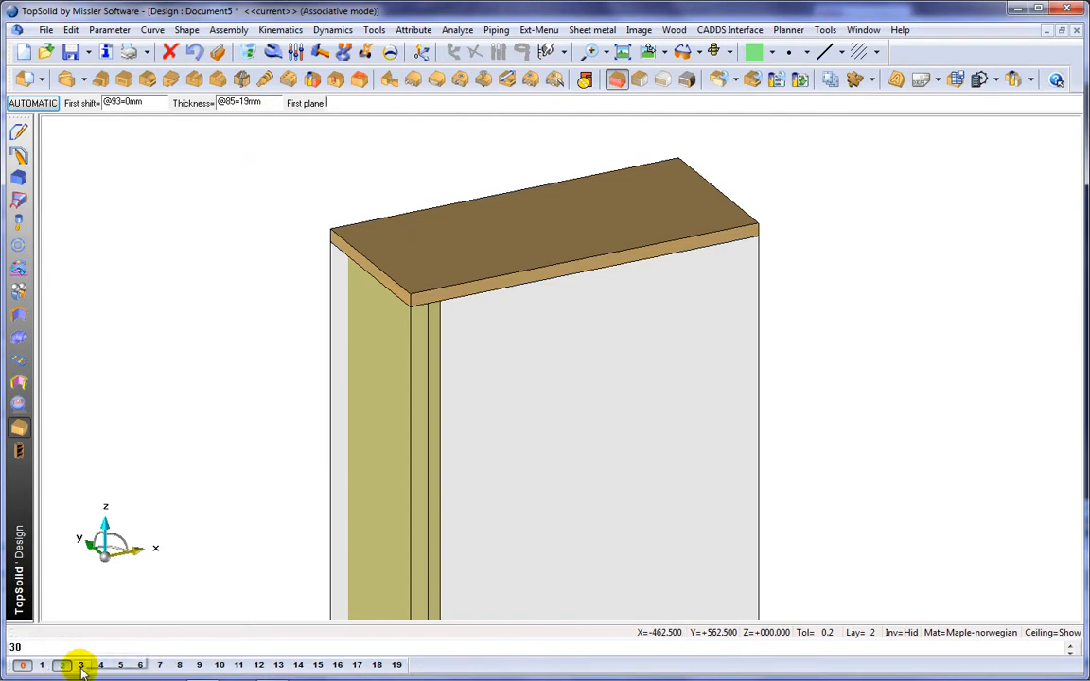
{"action": "right_click", "coordinate": [82, 666]}
{"action": "left_click", "coordinate": [454, 402]}
Step: Define a constrained block 8 mm long from the side panel's inner face, shifted 46 mm from its front edge and 150 mm from its back edge
{"action": "middle_click_drag", "start_coordinate": [599, 421], "coordinate": [382, 388]}
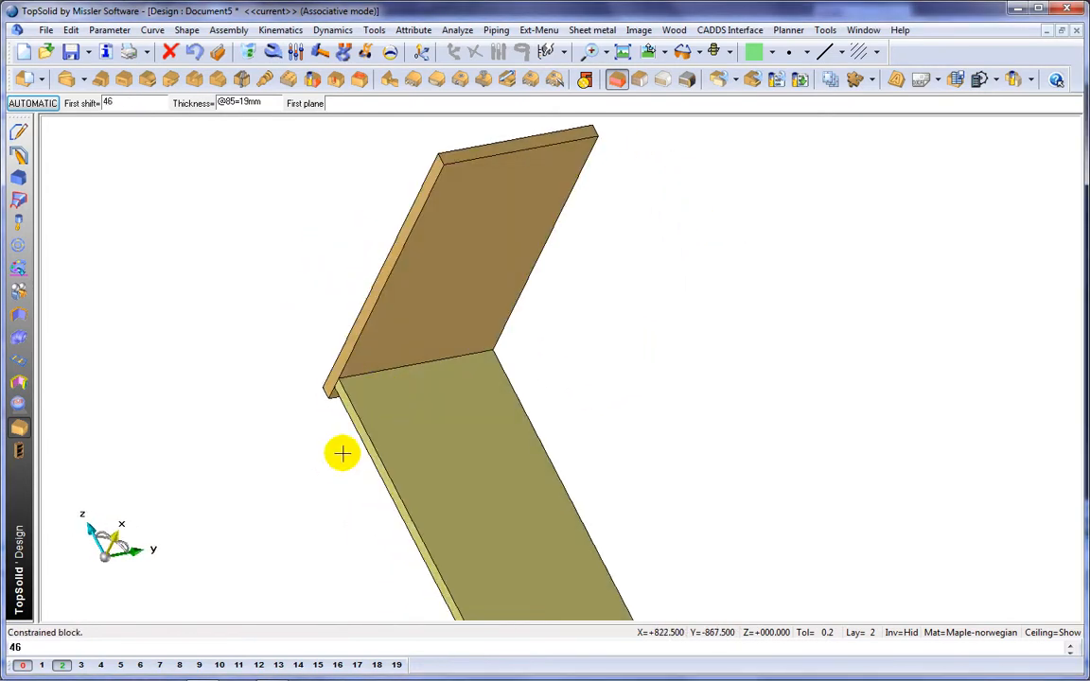
{"action": "left_click", "coordinate": [381, 450]}
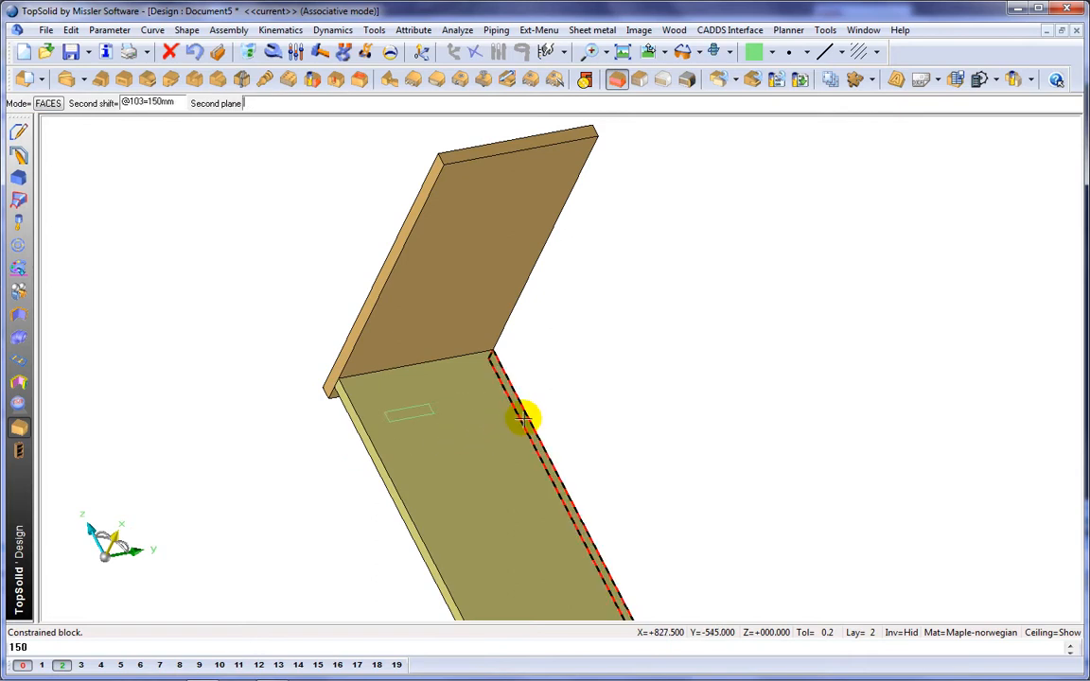
{"action": "left_click", "coordinate": [521, 418]}
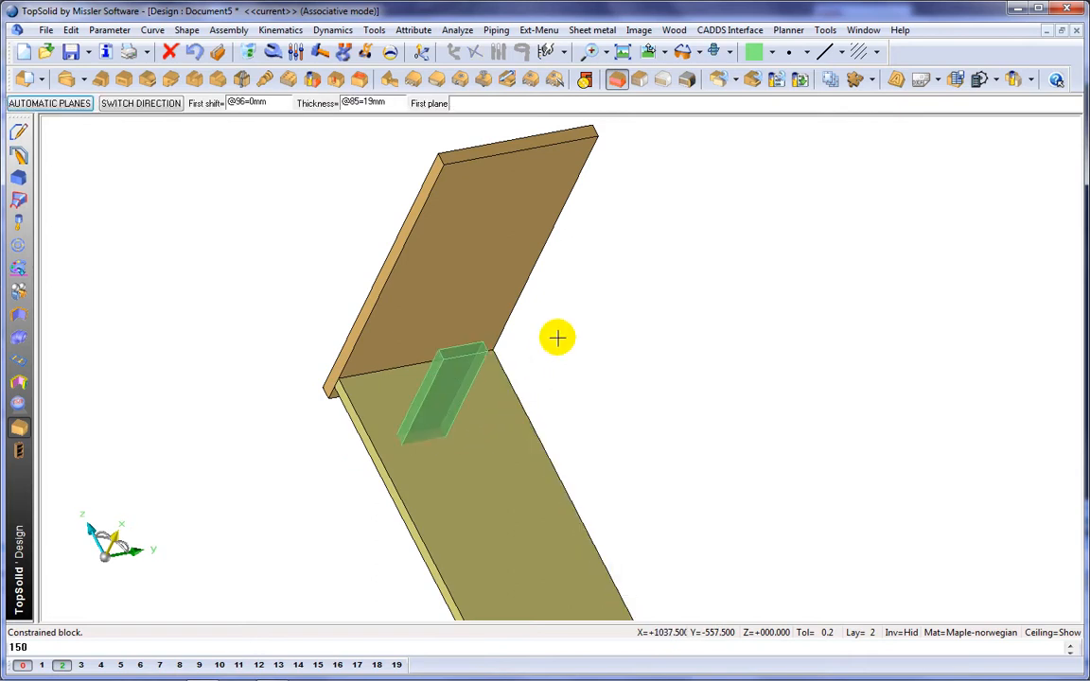
{"action": "left_click", "coordinate": [511, 418]}
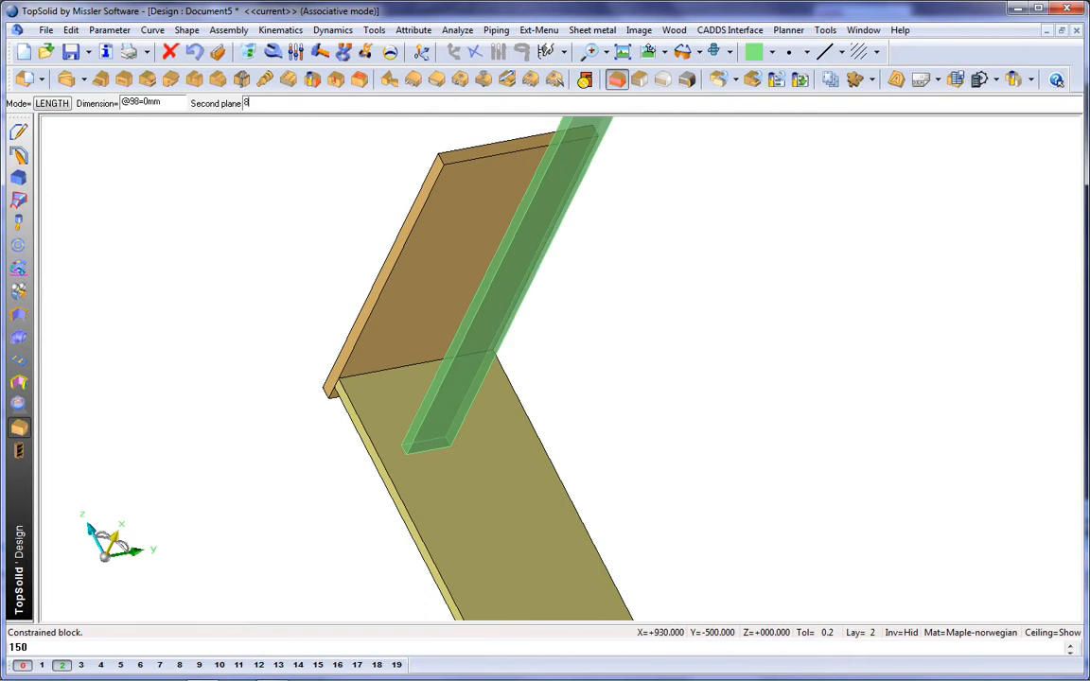
{"action": "type", "text": "150"}
{"action": "key", "text": "Return"}
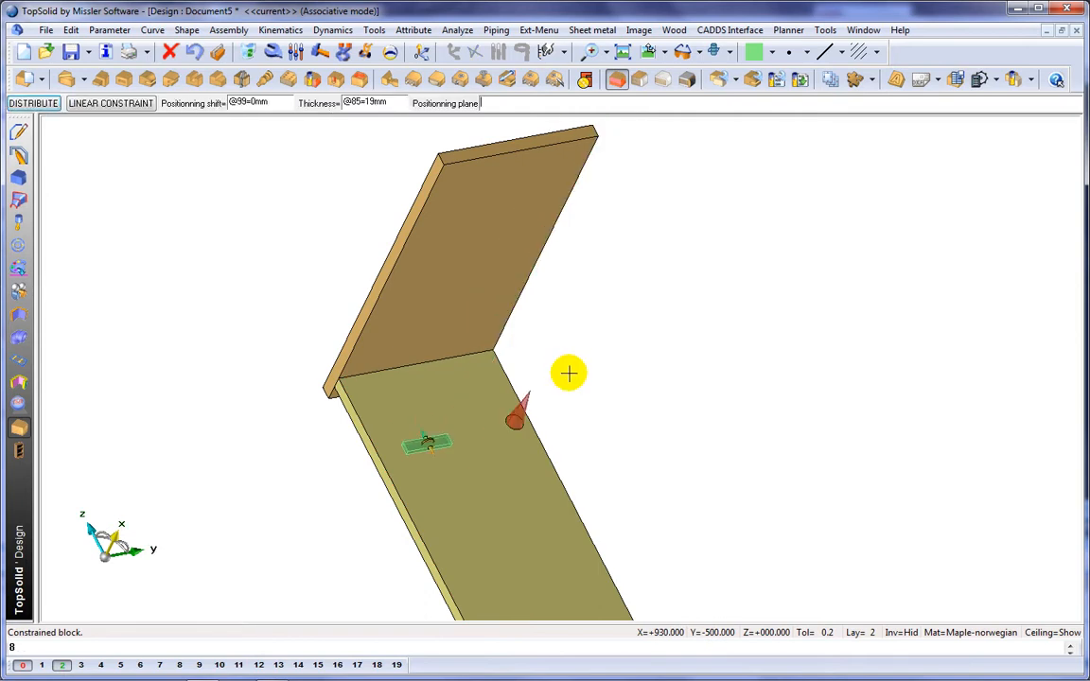
Step: Position the green block from the top panel's underside with a 60.5 mm shift
{"action": "left_click", "coordinate": [455, 326]}
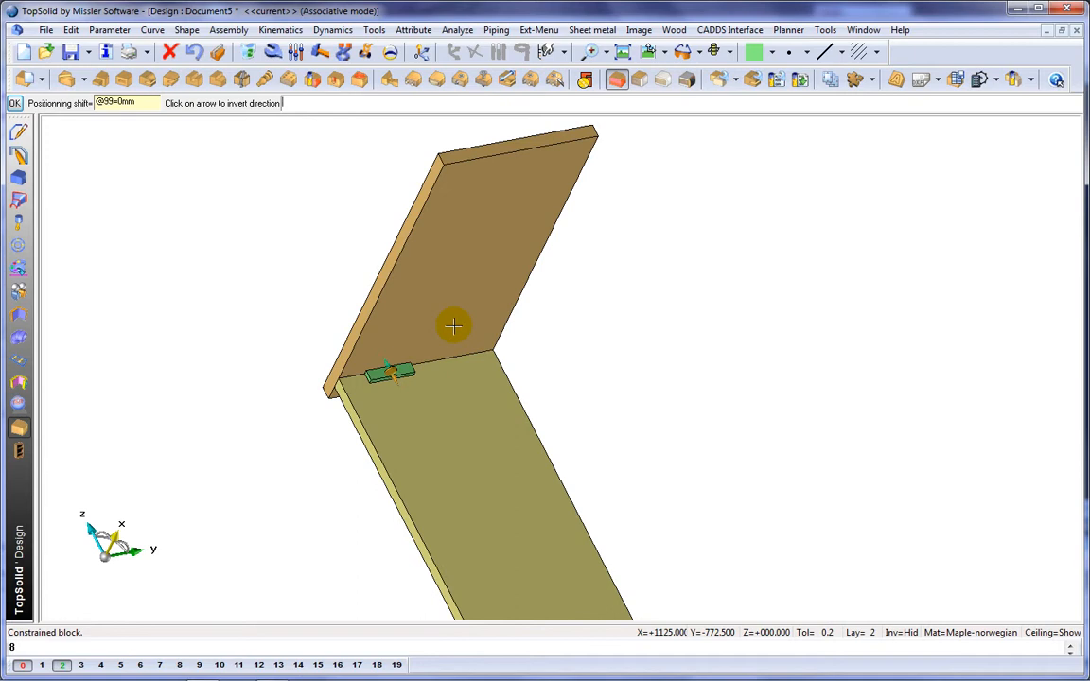
{"action": "key", "text": "Return"}
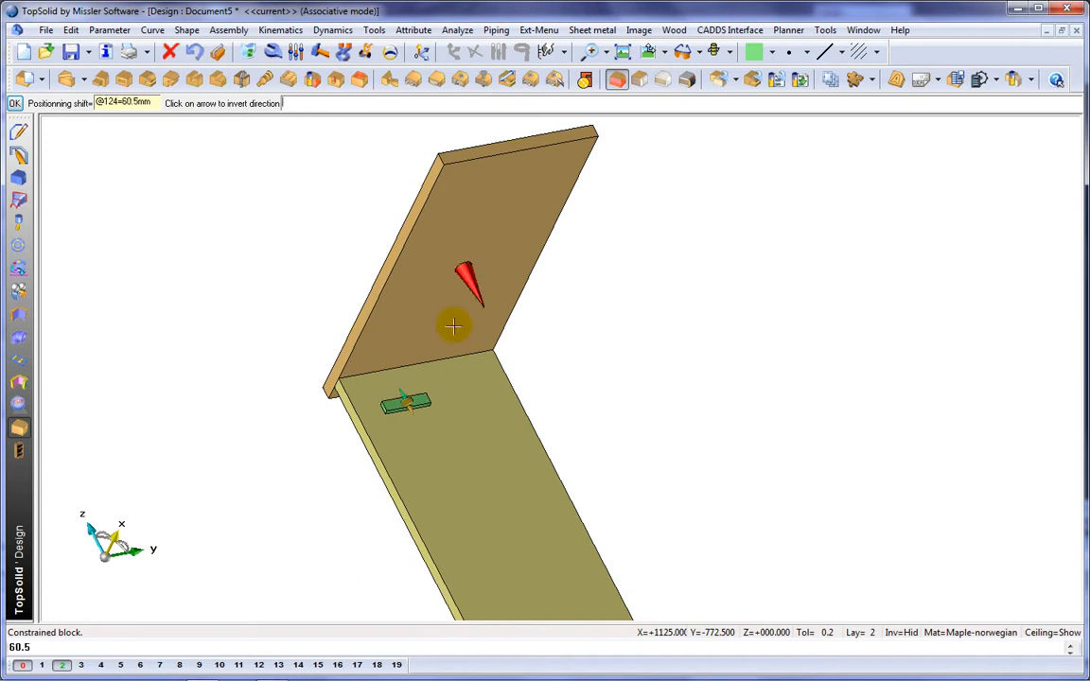
{"action": "key", "text": "Return"}
Step: Show the invisible elements and stretch the base rectangle by its corner to about 1020 by 285 mm
{"action": "middle_click_drag", "start_coordinate": [448, 358], "coordinate": [416, 260]}
{"action": "scroll", "coordinate": [417, 260], "scroll_direction": "down", "scroll_amount": 2}
{"action": "middle_click_drag", "start_coordinate": [512, 302], "coordinate": [512, 323]}
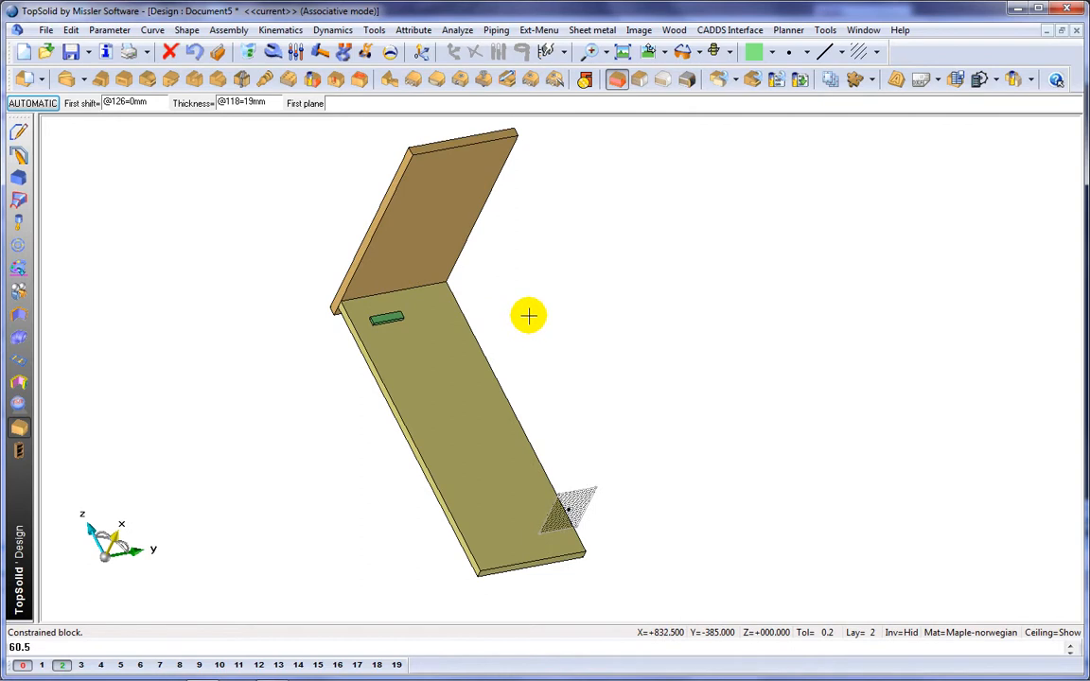
{"action": "left_click", "coordinate": [915, 631]}
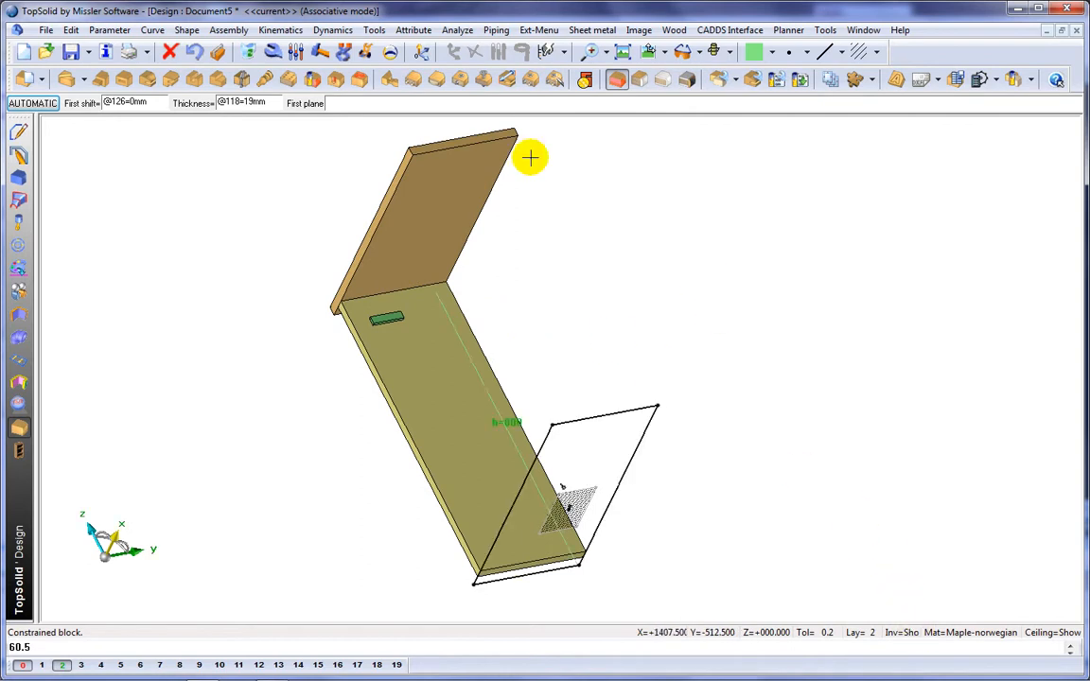
{"action": "left_click", "coordinate": [366, 50]}
{"action": "left_click", "coordinate": [658, 406]}
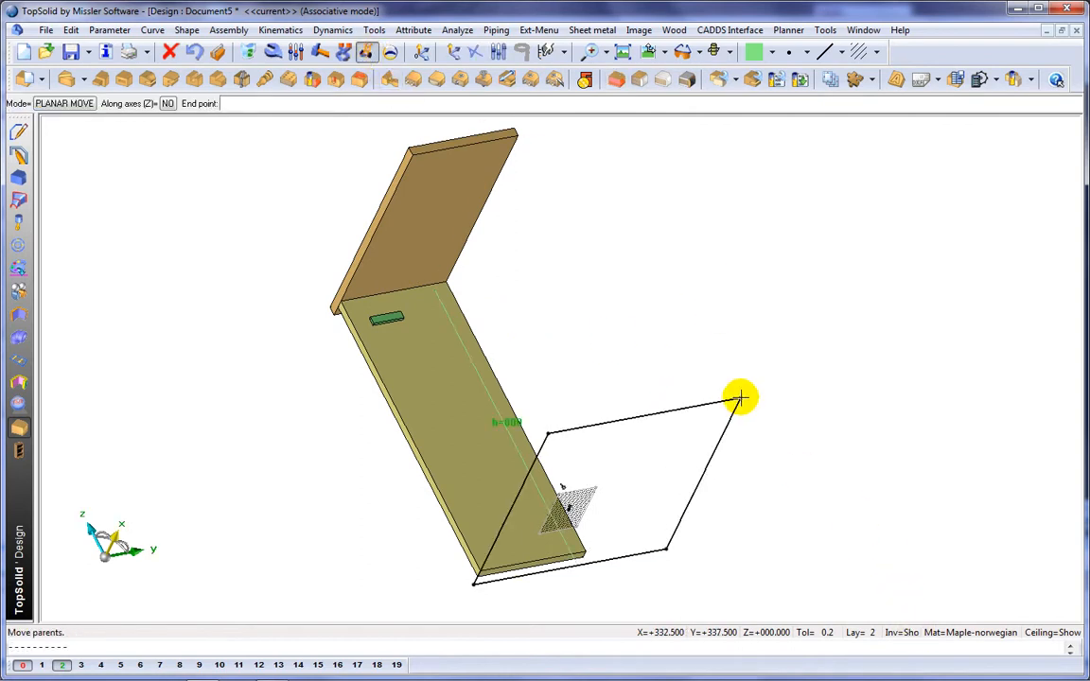
{"action": "left_click", "coordinate": [739, 399]}
{"action": "left_click", "coordinate": [740, 399]}
{"action": "left_click", "coordinate": [712, 294]}
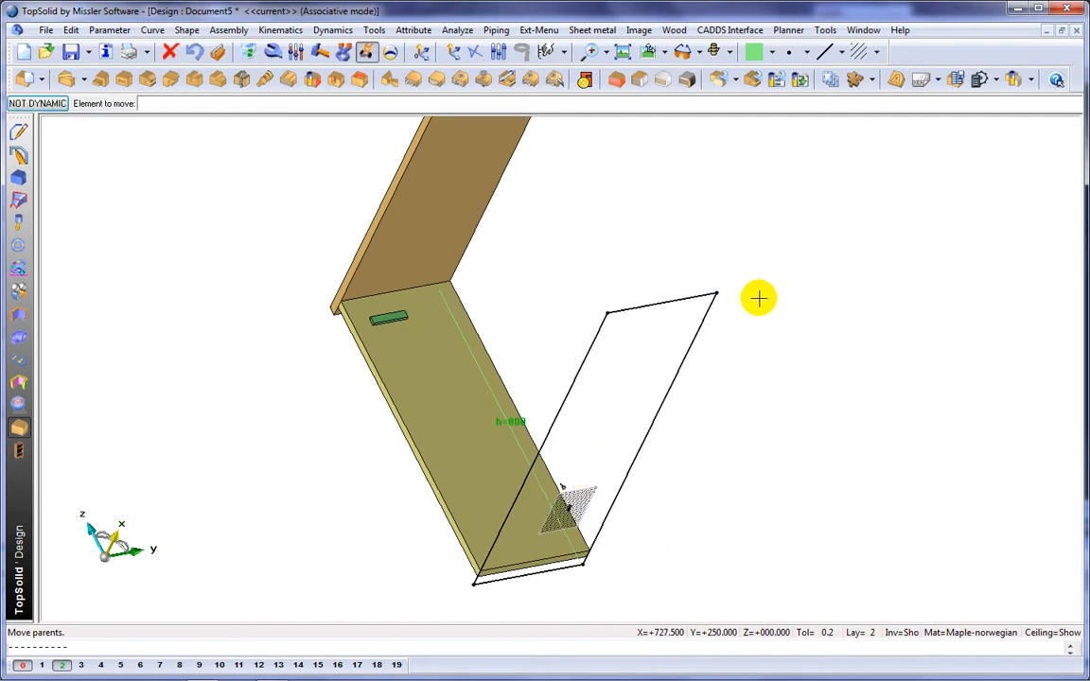
Step: In the top view, dimension the base rectangle's long side and centre it on the origin with a symmetry constraint
{"action": "left_click", "coordinate": [651, 52]}
{"action": "middle_click_drag", "start_coordinate": [665, 302], "coordinate": [478, 148]}
{"action": "left_click", "coordinate": [18, 130]}
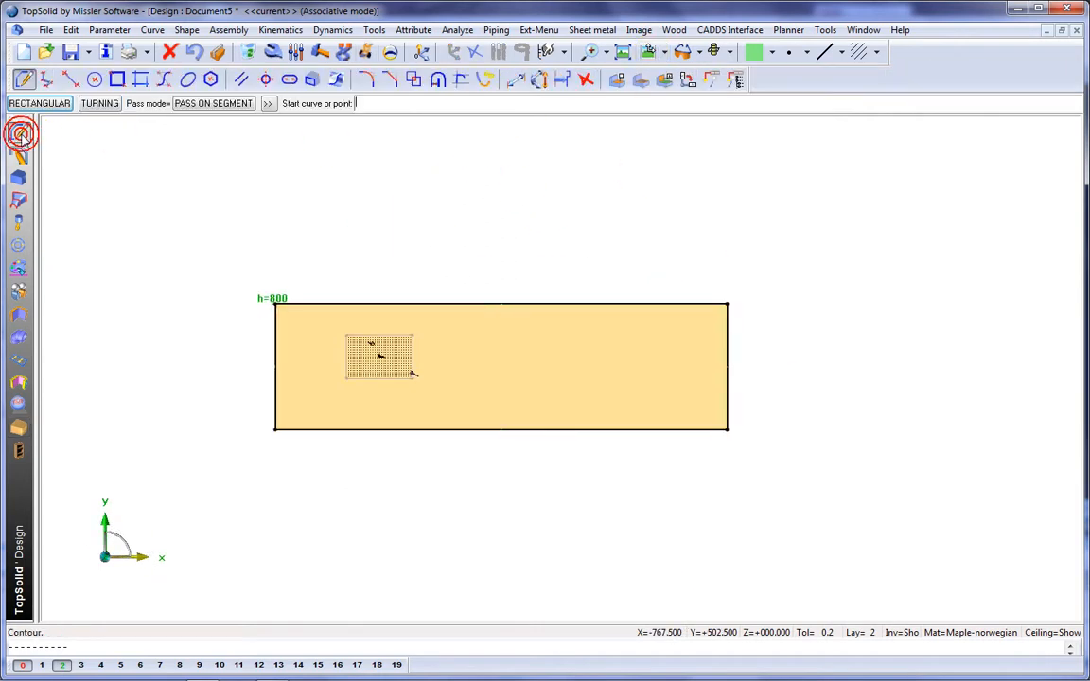
{"action": "left_click", "coordinate": [516, 82]}
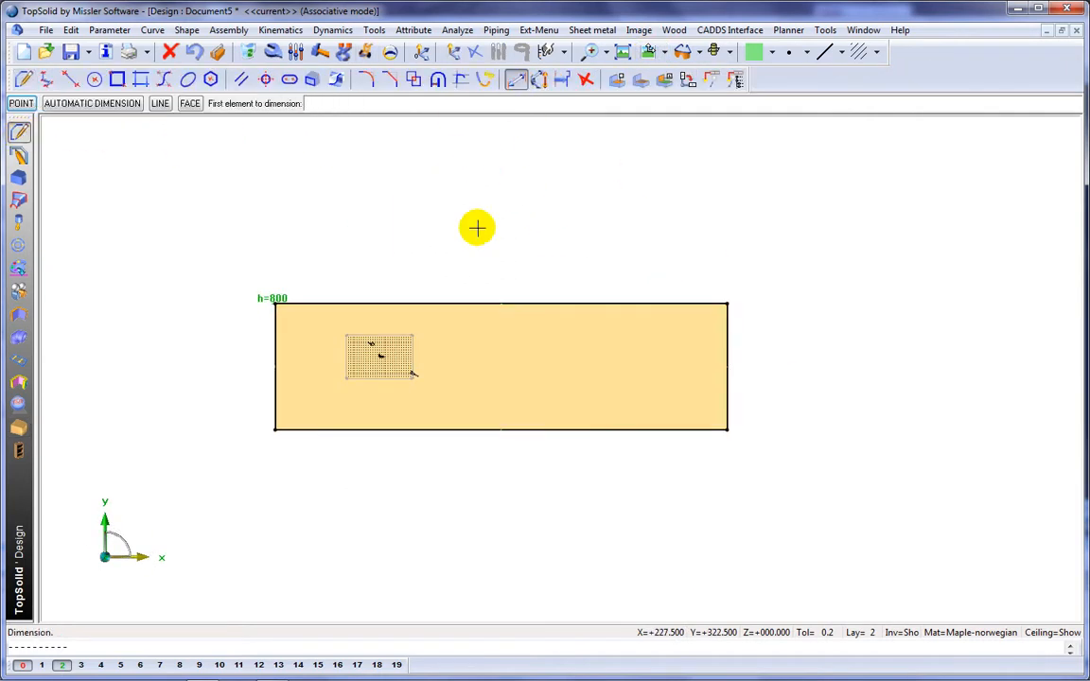
{"action": "left_click", "coordinate": [477, 304]}
{"action": "left_click", "coordinate": [470, 234]}
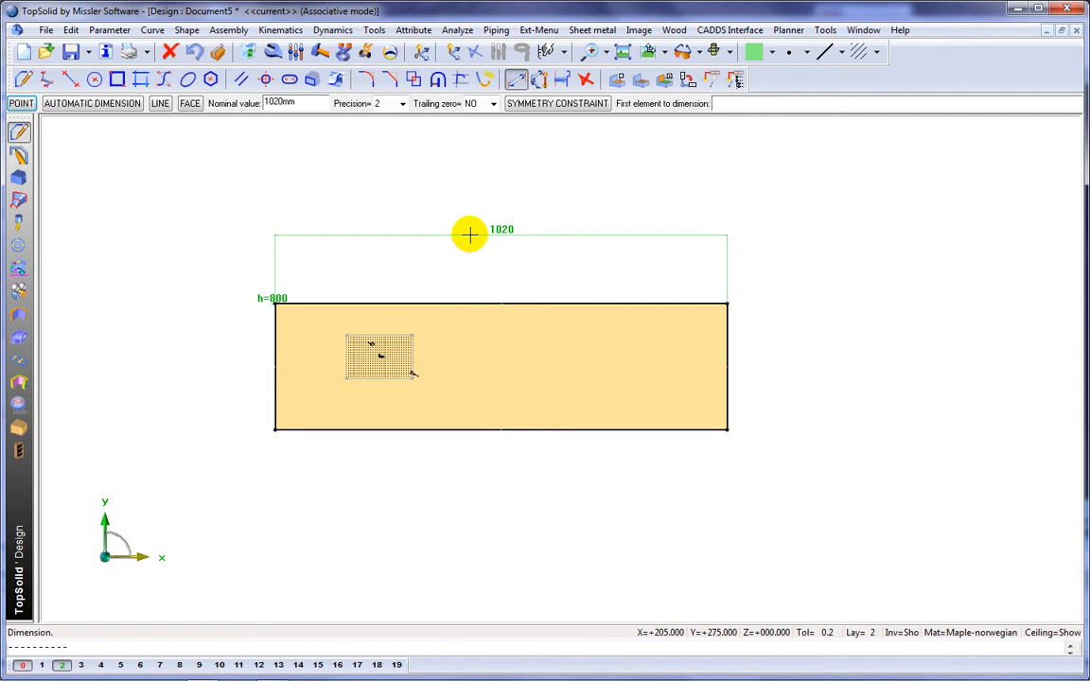
{"action": "left_click", "coordinate": [530, 102]}
{"action": "middle_click", "coordinate": [506, 182]}
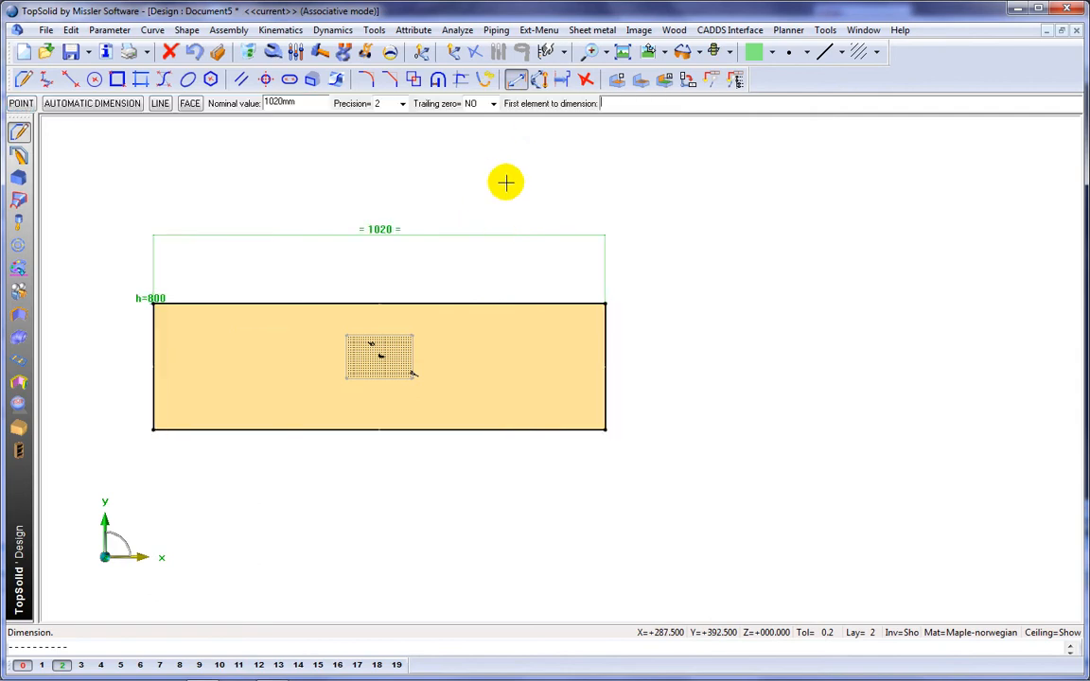
Step: Dimension the base rectangle's short side and centre it on the origin with a symmetry constraint
{"action": "left_click", "coordinate": [604, 332]}
{"action": "left_click", "coordinate": [651, 336]}
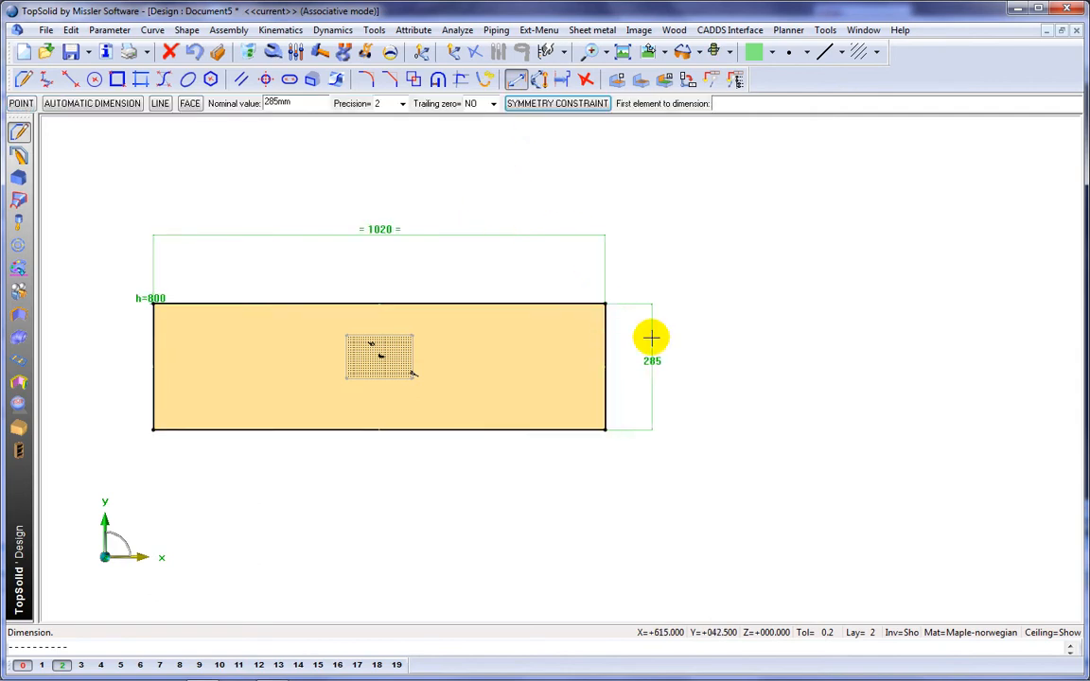
{"action": "right_click", "coordinate": [706, 368]}
{"action": "left_click", "coordinate": [767, 478]}
{"action": "middle_click", "coordinate": [767, 480]}
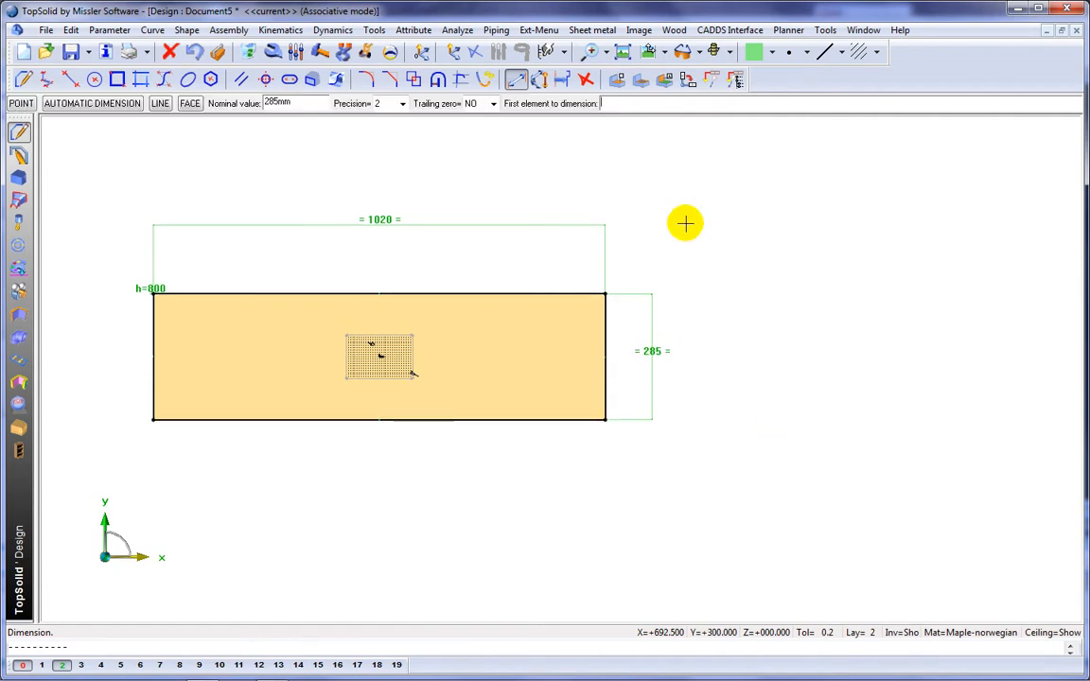
Step: Name the base rectangle's long dimension w with a value of 800 mm and its short dimension d with 400 mm
{"action": "left_click", "coordinate": [297, 51]}
{"action": "left_click", "coordinate": [382, 222]}
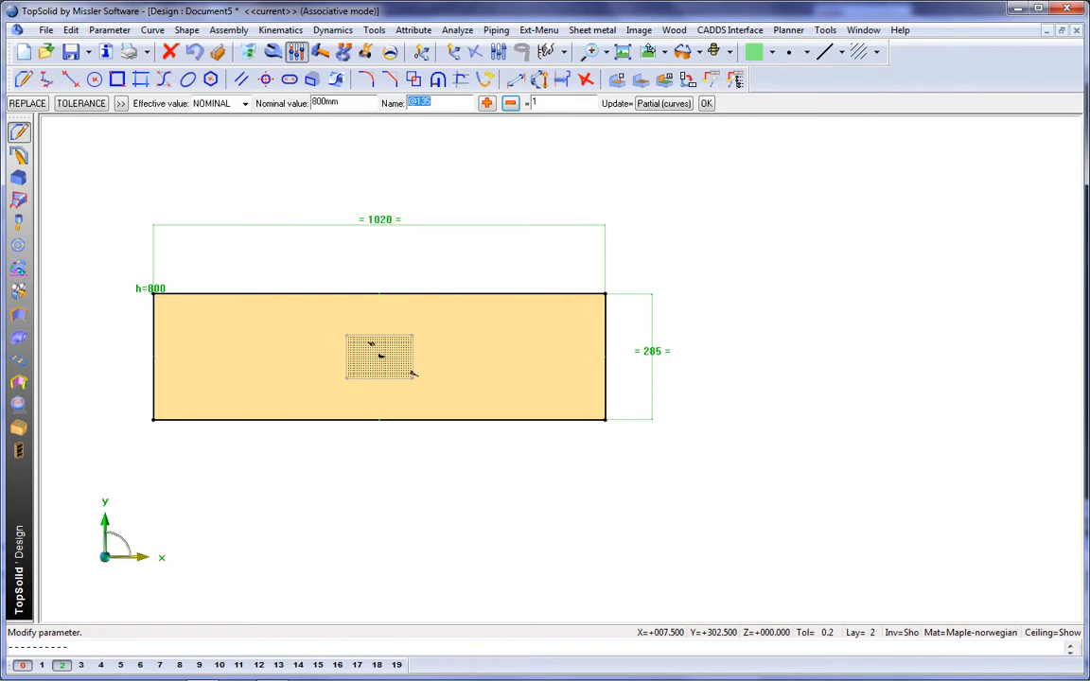
{"action": "key", "text": "Return"}
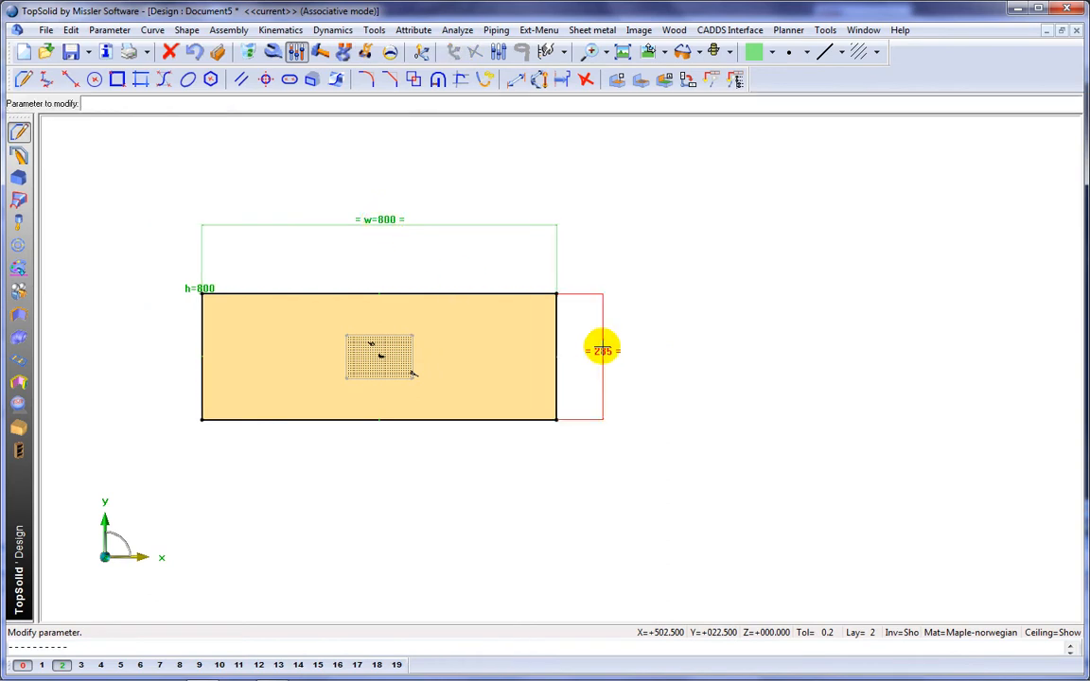
{"action": "left_click", "coordinate": [603, 349]}
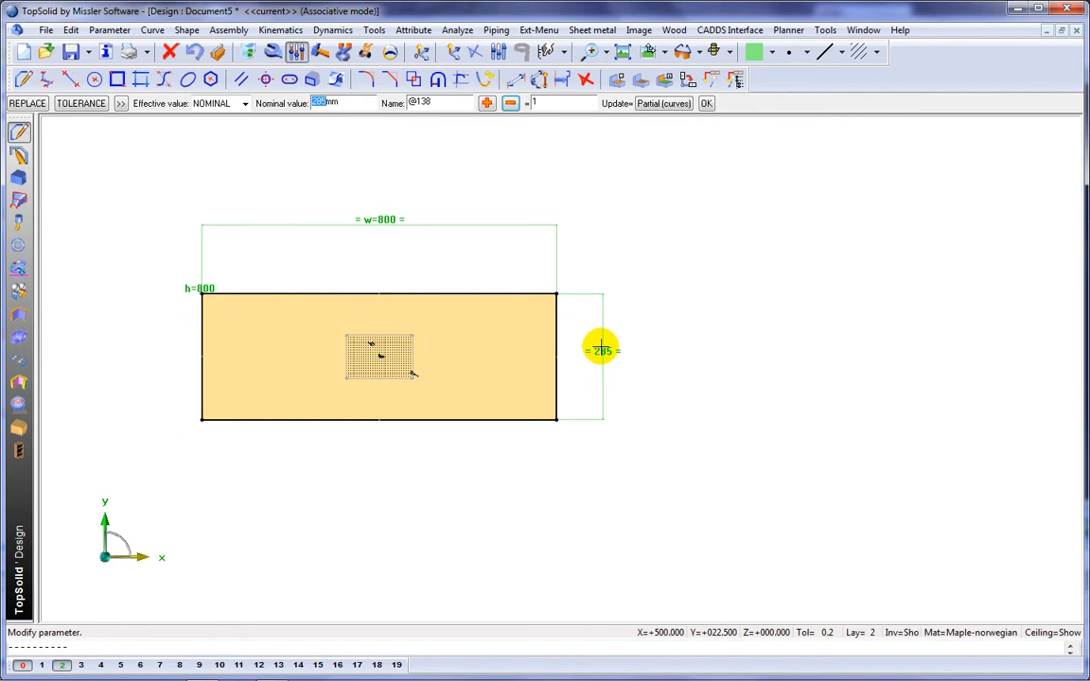
{"action": "key", "text": "Return"}
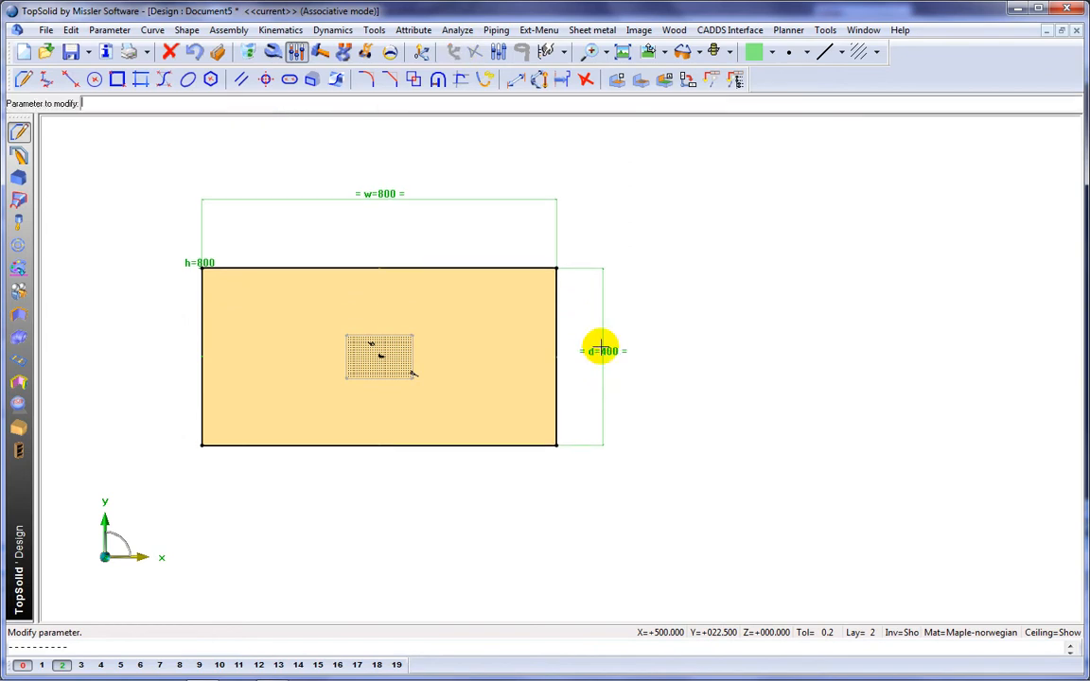
Step: Hide the invisible elements and duplicate the left side panel with its green block by mirroring about the YZ plane
{"action": "left_click", "coordinate": [900, 633]}
{"action": "middle_click_drag", "start_coordinate": [729, 490], "coordinate": [678, 409]}
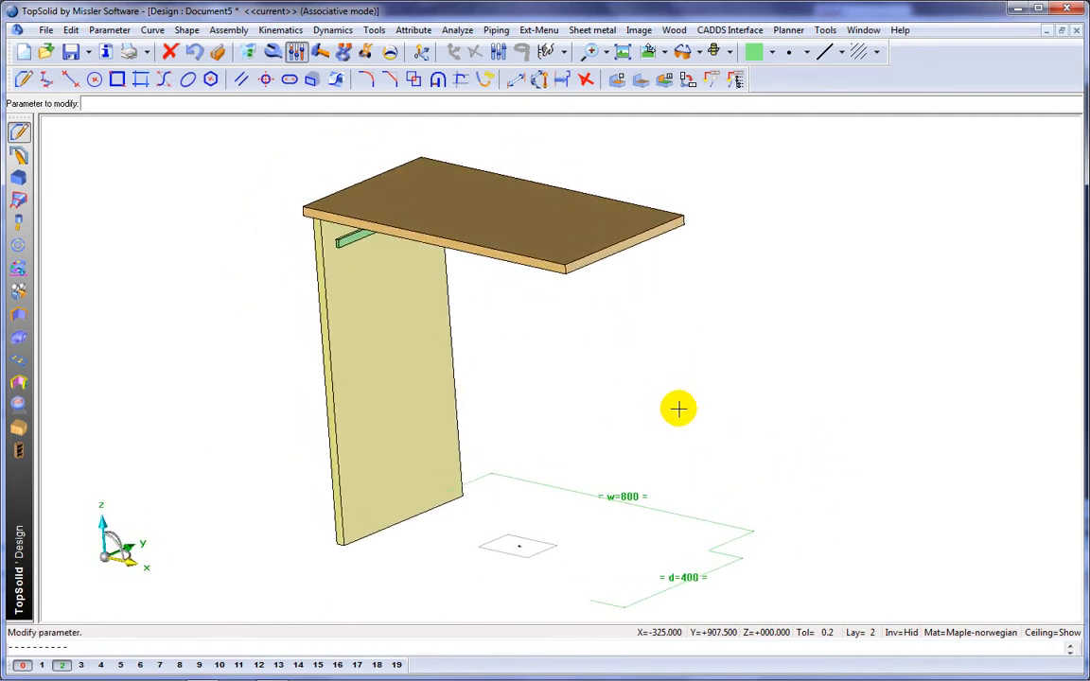
{"action": "left_click", "coordinate": [71, 29]}
{"action": "left_click", "coordinate": [76, 287]}
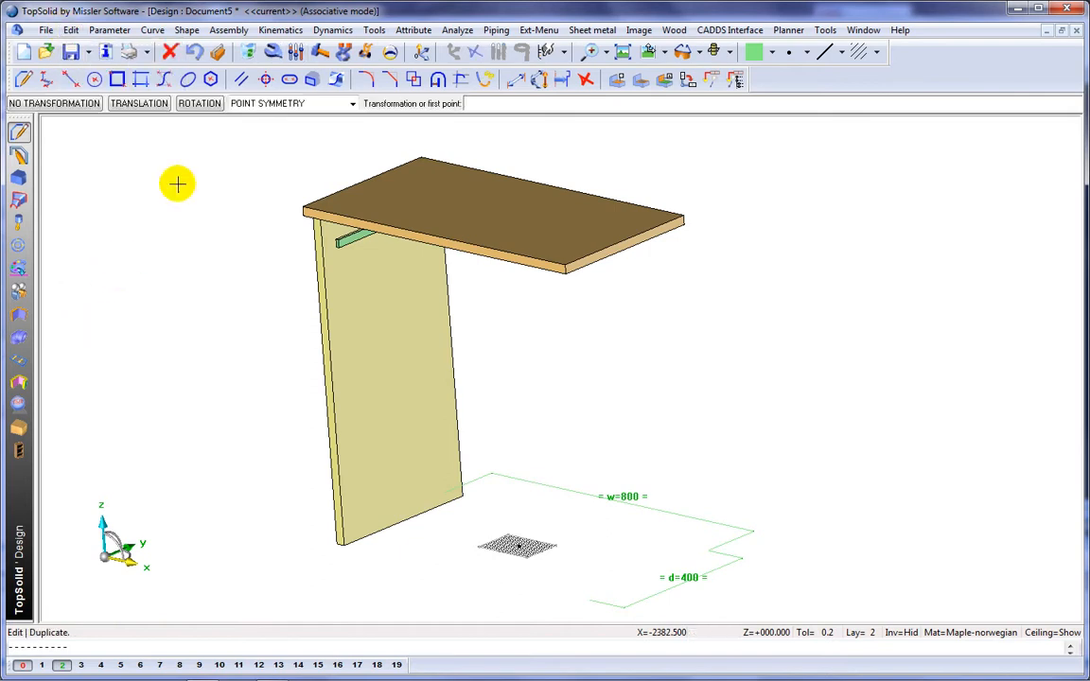
{"action": "left_click", "coordinate": [254, 105]}
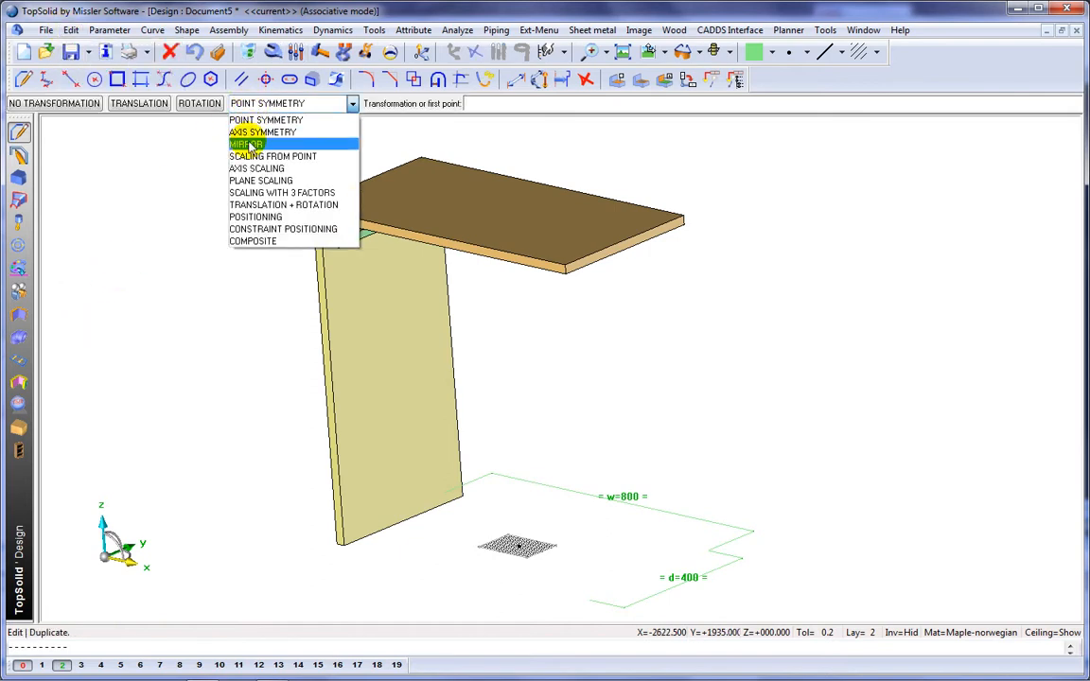
{"action": "left_click", "coordinate": [248, 145]}
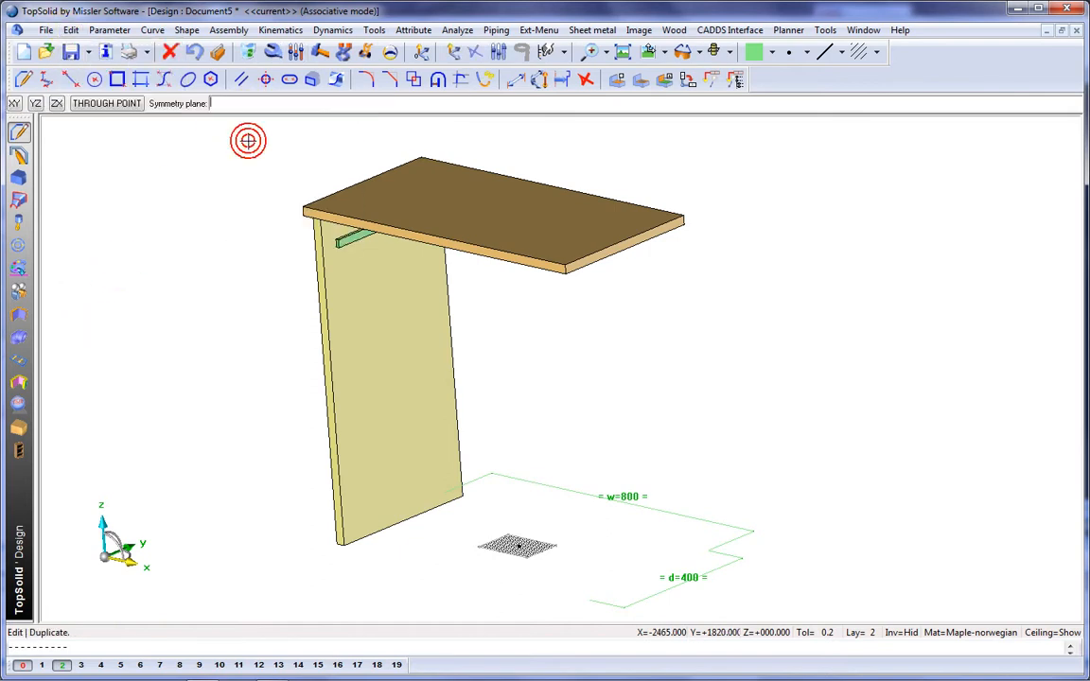
{"action": "left_click", "coordinate": [37, 104]}
{"action": "left_click", "coordinate": [328, 323]}
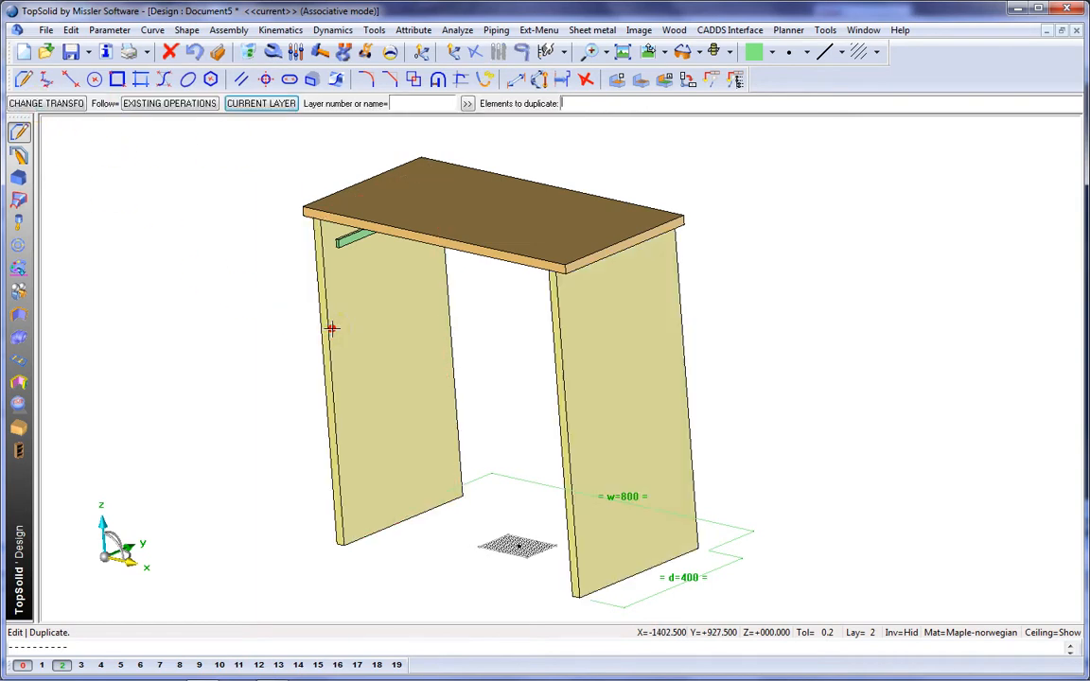
Step: Create a light orange constrained block between the two side panels as the bottom shelf, positioned with a 95 mm shift
{"action": "middle_click_drag", "start_coordinate": [137, 262], "coordinate": [180, 257]}
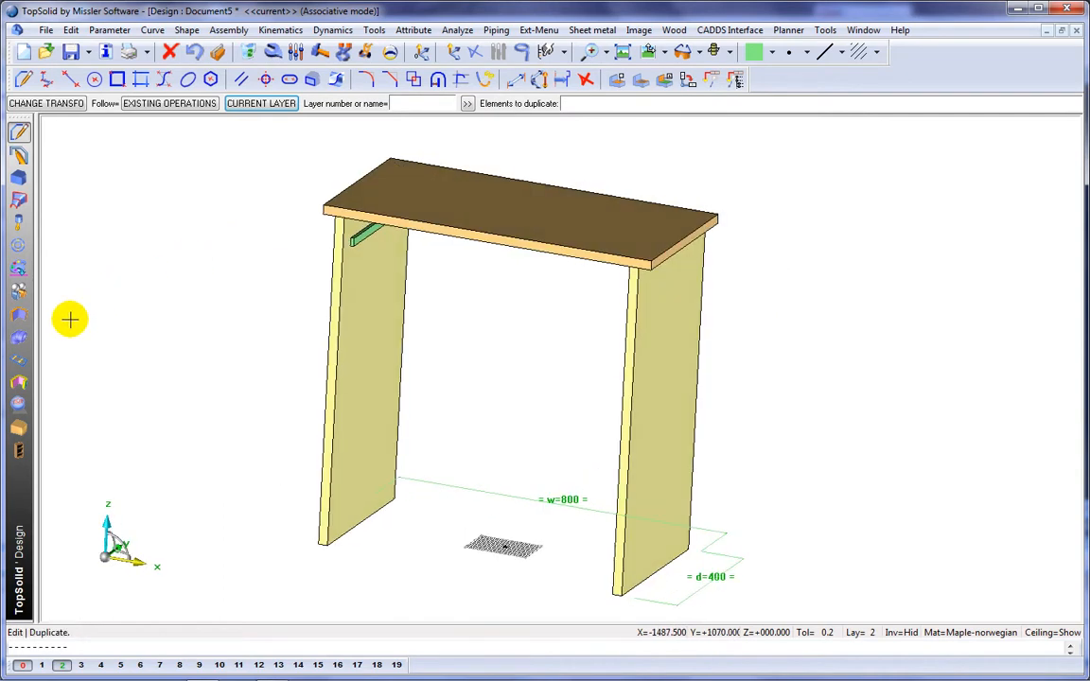
{"action": "left_click", "coordinate": [18, 427]}
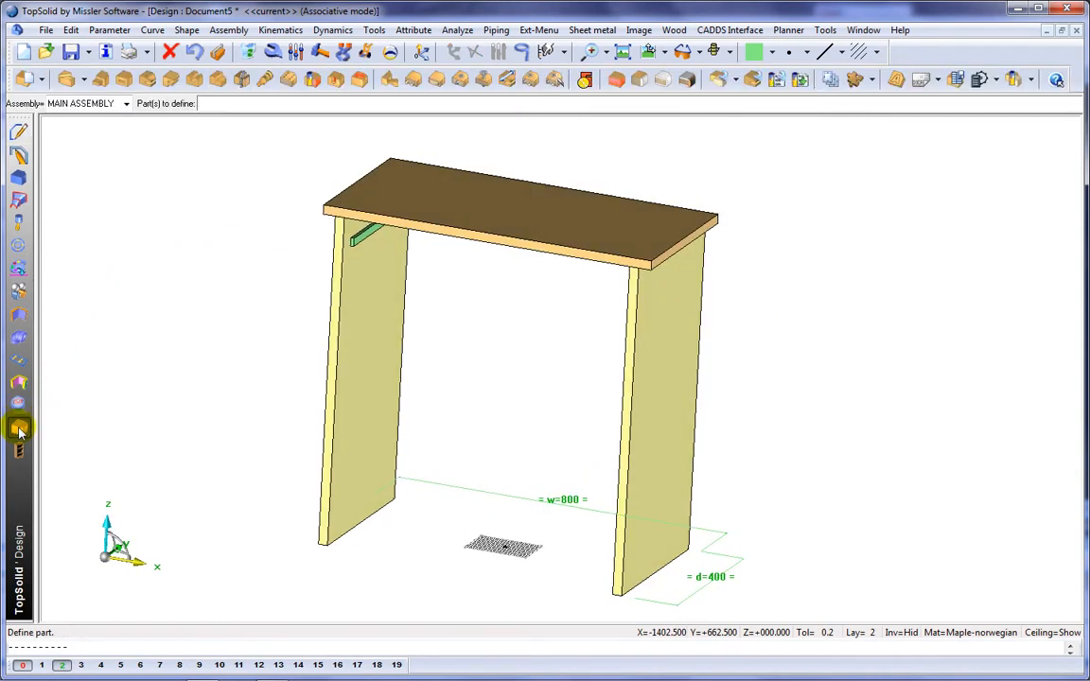
{"action": "left_click", "coordinate": [774, 52]}
{"action": "left_click", "coordinate": [789, 93]}
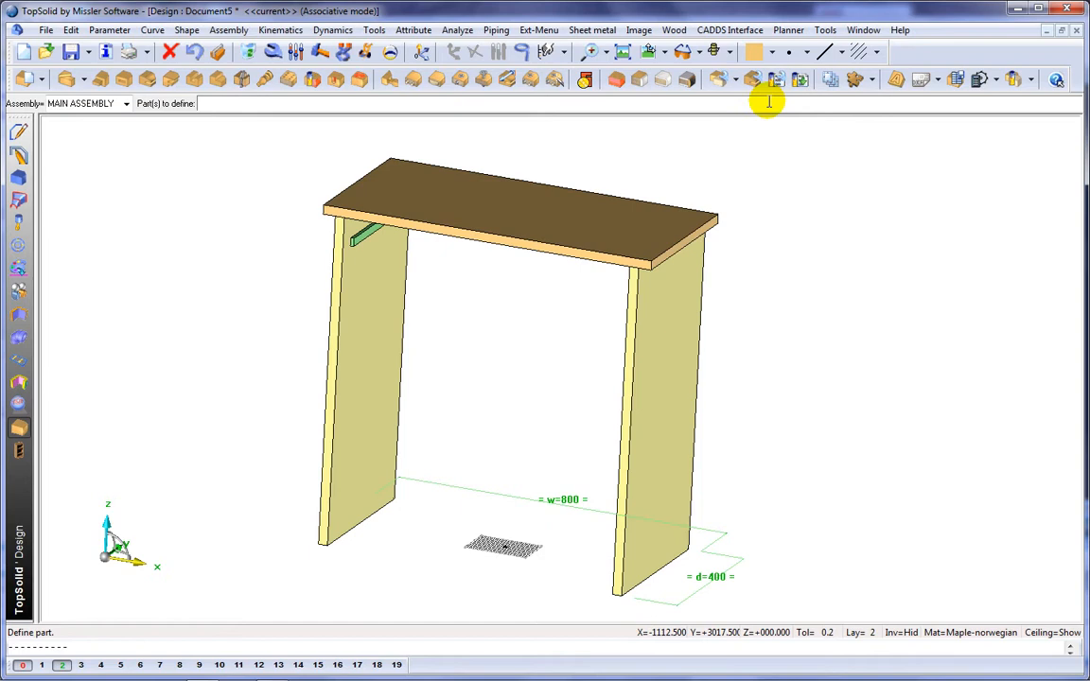
{"action": "left_click", "coordinate": [616, 80]}
{"action": "left_click", "coordinate": [373, 358]}
{"action": "middle_click_drag", "start_coordinate": [519, 392], "coordinate": [689, 387]}
{"action": "left_click", "coordinate": [689, 387]}
{"action": "left_click", "coordinate": [519, 541]}
{"action": "middle_click_drag", "start_coordinate": [579, 446], "coordinate": [531, 442]}
{"action": "type", "text": "95"}
{"action": "key", "text": "Return"}
{"action": "middle_click", "coordinate": [838, 400]}
Step: Define the top panel as a part designated Top with reference T001, and define the left side panel as Left
{"action": "middle_click_drag", "start_coordinate": [837, 399], "coordinate": [768, 351]}
{"action": "left_click", "coordinate": [15, 82]}
{"action": "middle_click_drag", "start_coordinate": [141, 231], "coordinate": [180, 261]}
{"action": "scroll", "coordinate": [180, 260], "scroll_direction": "down", "scroll_amount": 2}
{"action": "left_click_drag", "start_coordinate": [217, 138], "coordinate": [709, 562]}
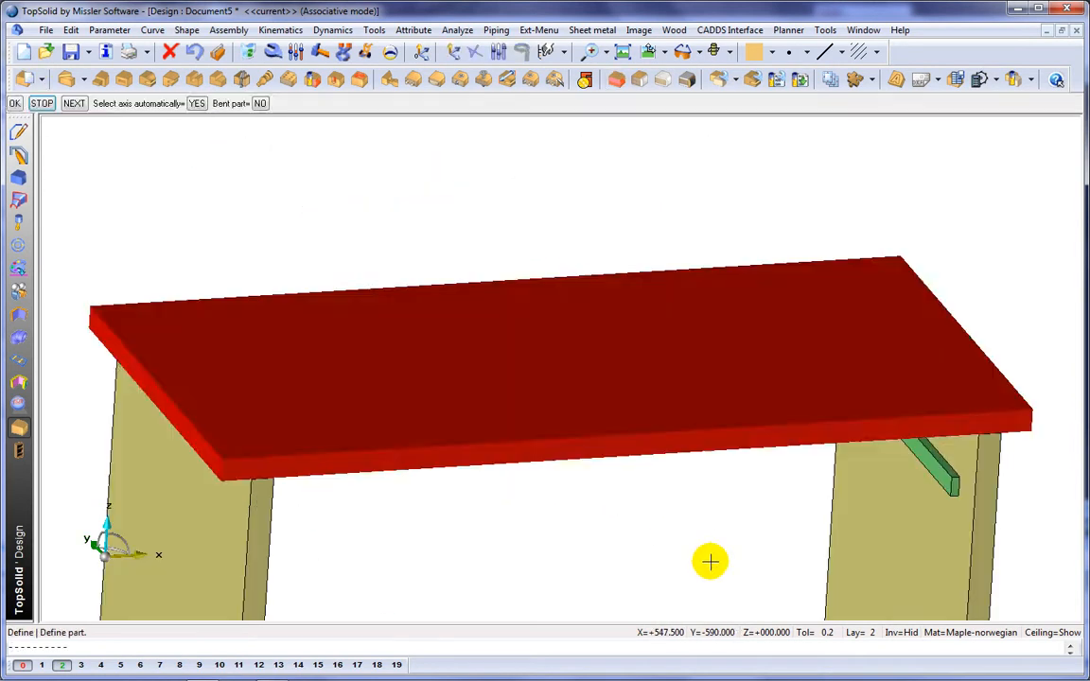
{"action": "type", "text": "1"}
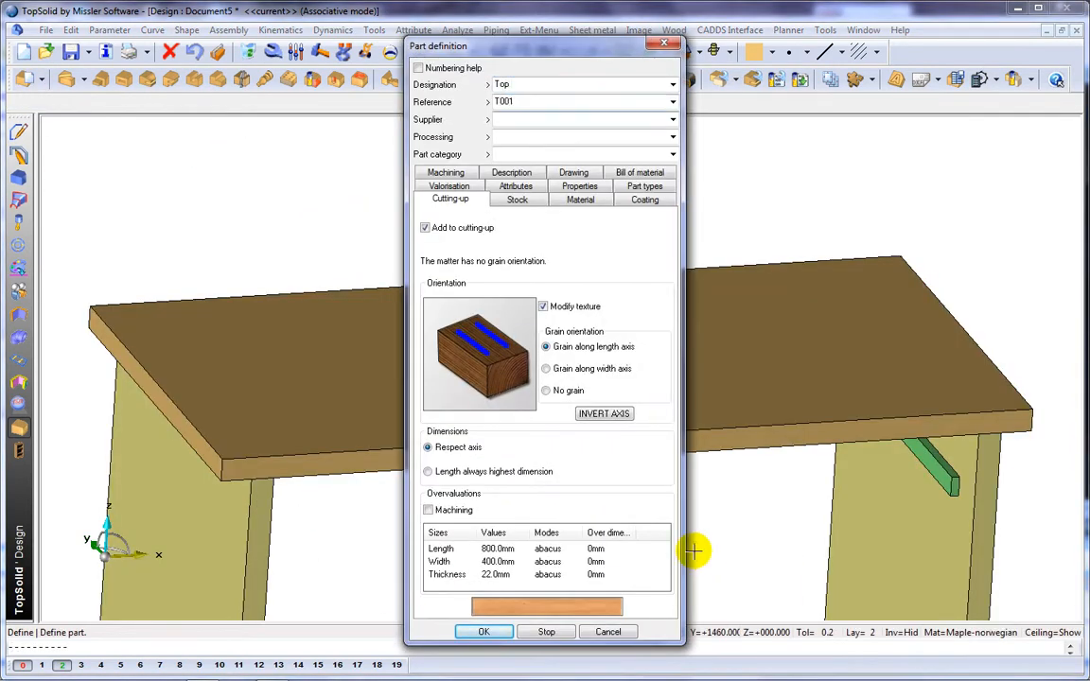
{"action": "left_click", "coordinate": [486, 632]}
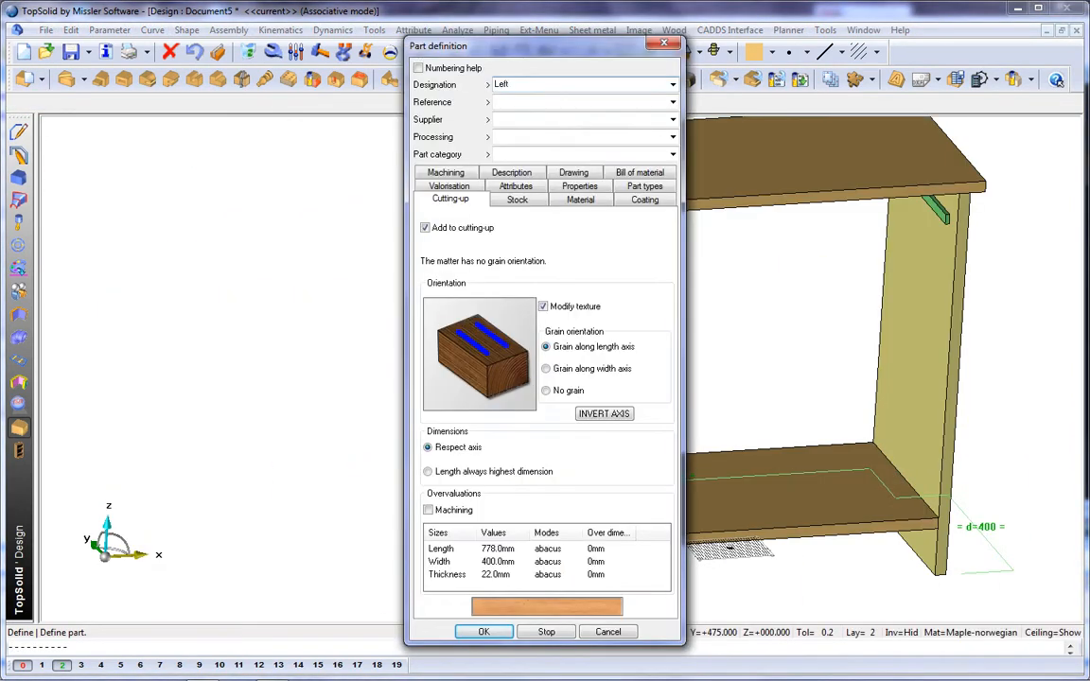
{"action": "key", "text": "Return"}
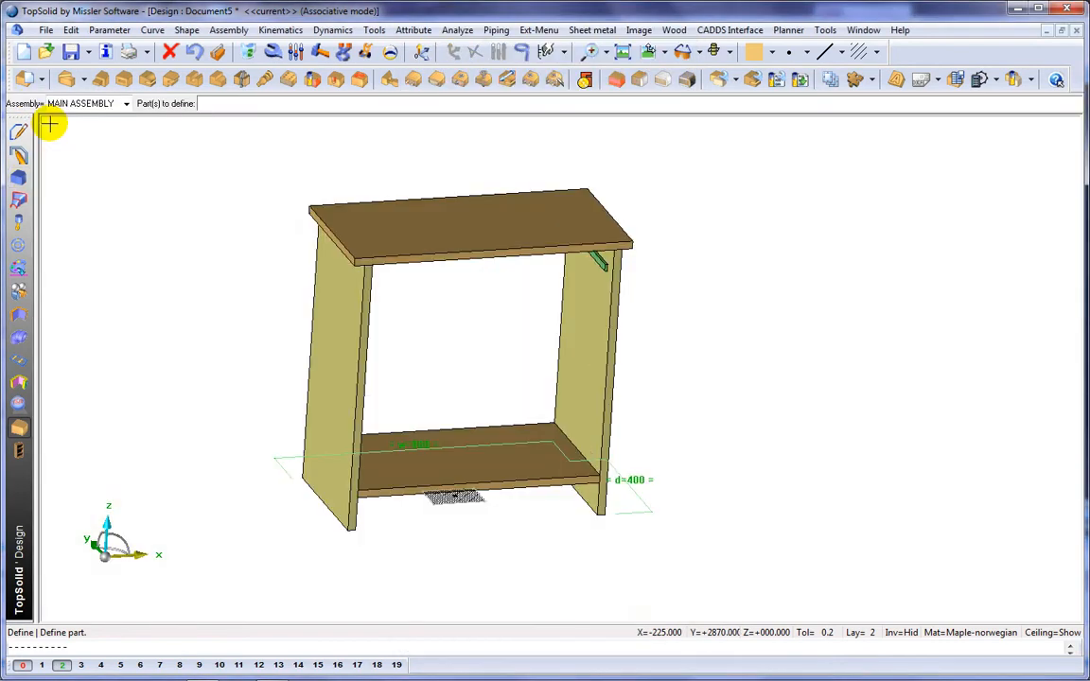
Step: Define the assembly as a set with the designation Furniture and show its main set in the assembly tree
{"action": "left_click", "coordinate": [40, 80]}
{"action": "left_click", "coordinate": [28, 127]}
{"action": "left_click_drag", "start_coordinate": [64, 9], "coordinate": [278, 97]}
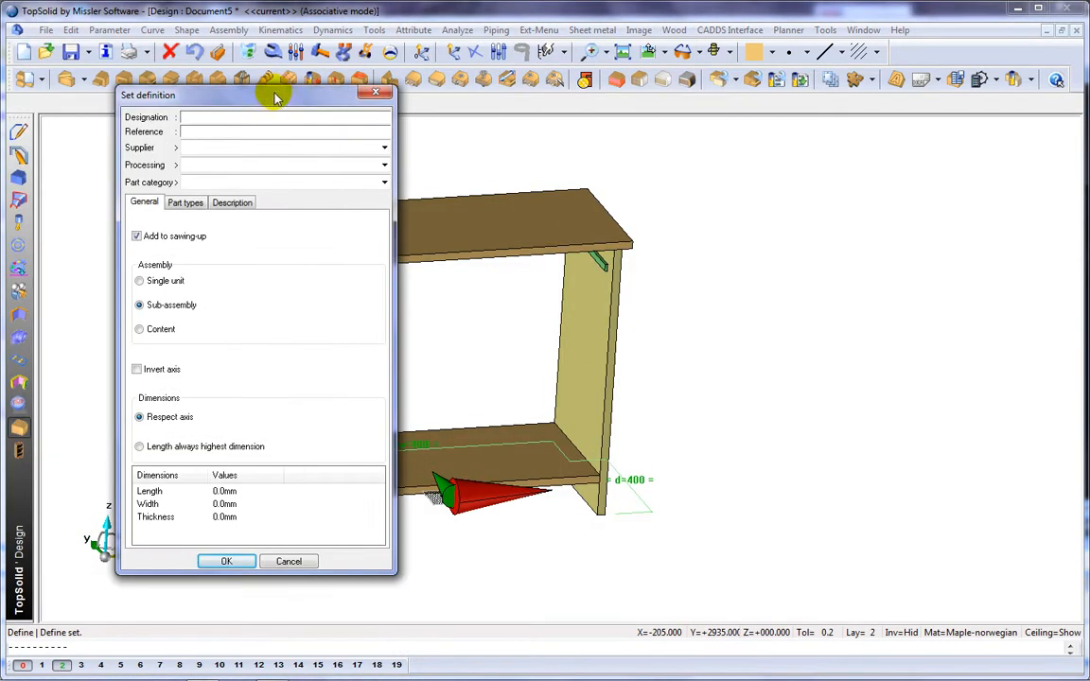
{"action": "left_click", "coordinate": [215, 562]}
{"action": "double_click", "coordinate": [38, 205]}
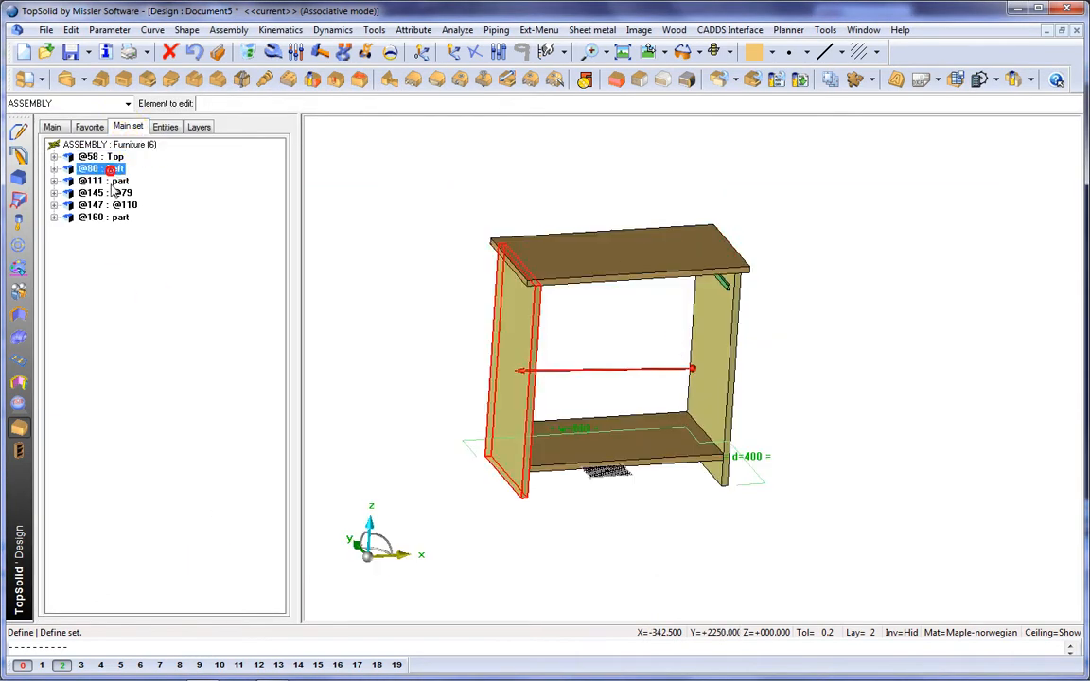
Step: Create a constrained block spanning the two side panels at their front edges, 22 mm thick and 40 mm high
{"action": "left_click", "coordinate": [622, 82]}
{"action": "left_click", "coordinate": [255, 105]}
{"action": "left_click", "coordinate": [413, 342]}
{"action": "left_click", "coordinate": [618, 345]}
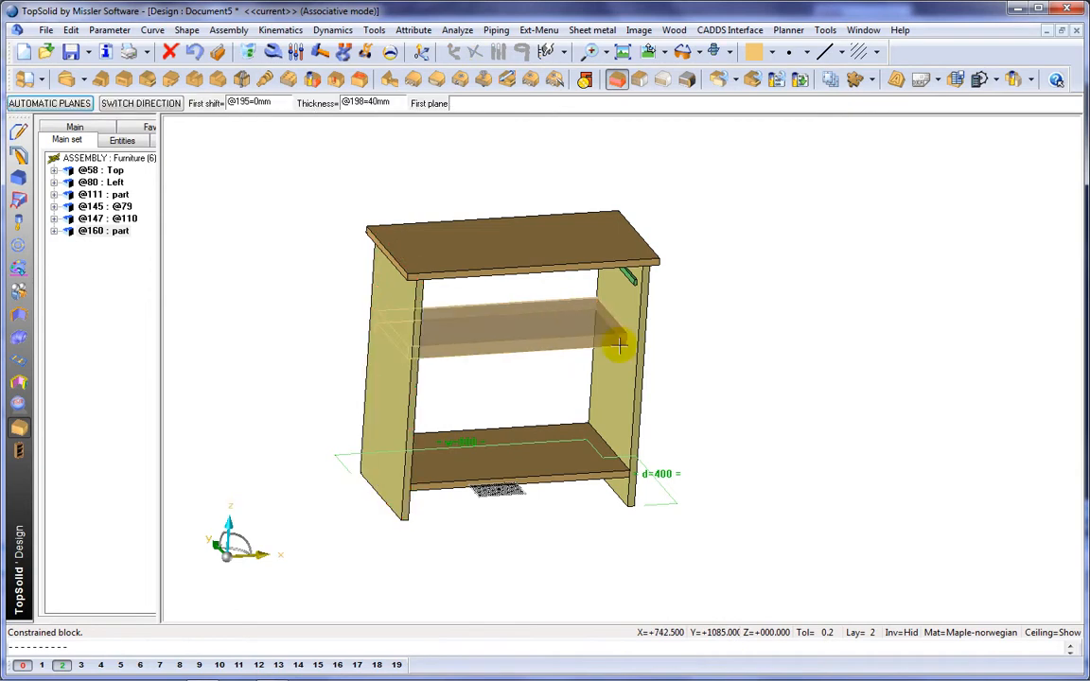
{"action": "left_click", "coordinate": [642, 348]}
{"action": "key", "text": "Return"}
{"action": "middle_click_drag", "start_coordinate": [695, 347], "coordinate": [658, 257]}
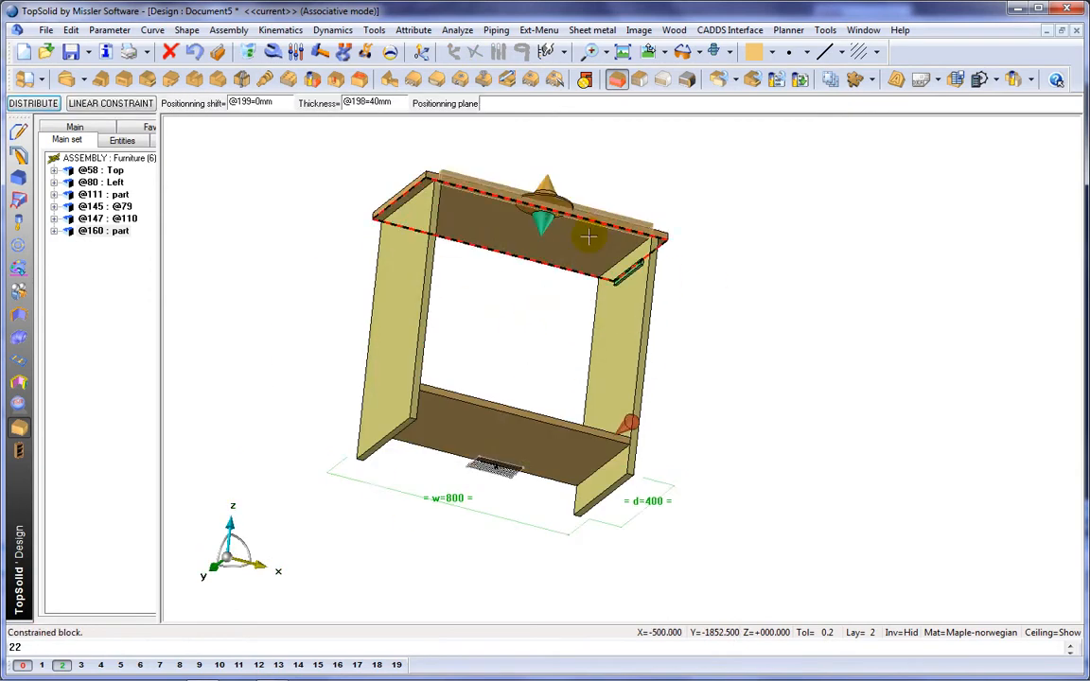
Step: Position the front rail from the top panel's underside with a 160 mm shift, inverting the direction to place it below
{"action": "left_click", "coordinate": [587, 237]}
{"action": "middle_click_drag", "start_coordinate": [606, 169], "coordinate": [635, 207]}
{"action": "scroll", "coordinate": [635, 206], "scroll_direction": "up", "scroll_amount": 3}
{"action": "type", "text": "160"}
{"action": "key", "text": "Return"}
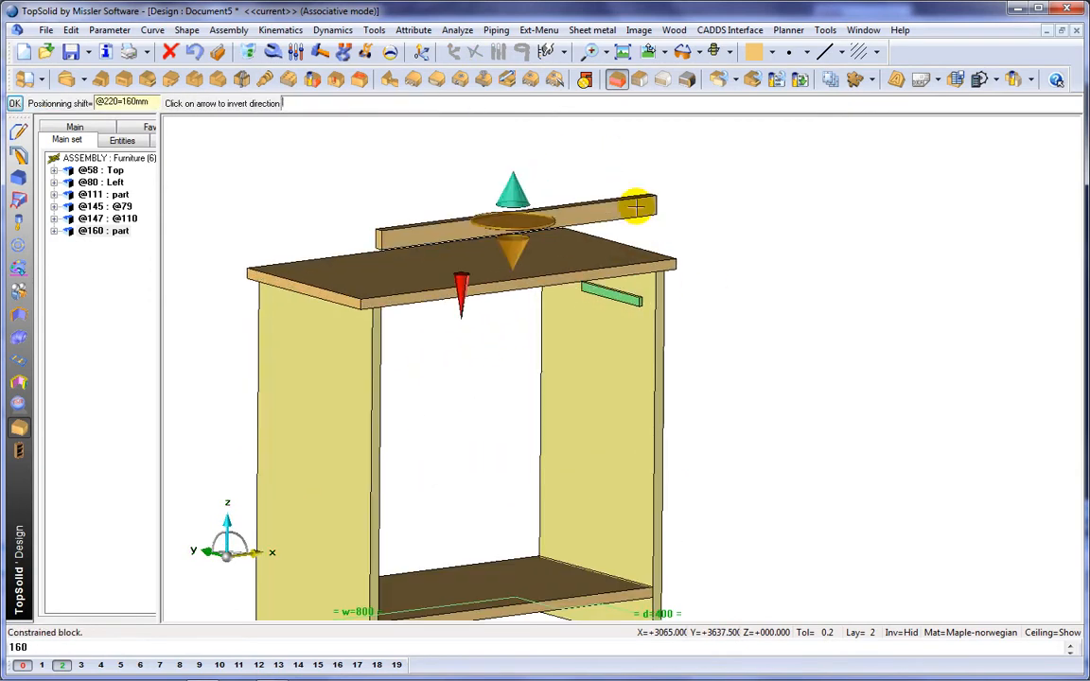
{"action": "left_click", "coordinate": [466, 292]}
{"action": "key", "text": "Return"}
{"action": "middle_click_drag", "start_coordinate": [753, 229], "coordinate": [789, 191]}
{"action": "scroll", "coordinate": [777, 187], "scroll_direction": "down", "scroll_amount": 1}
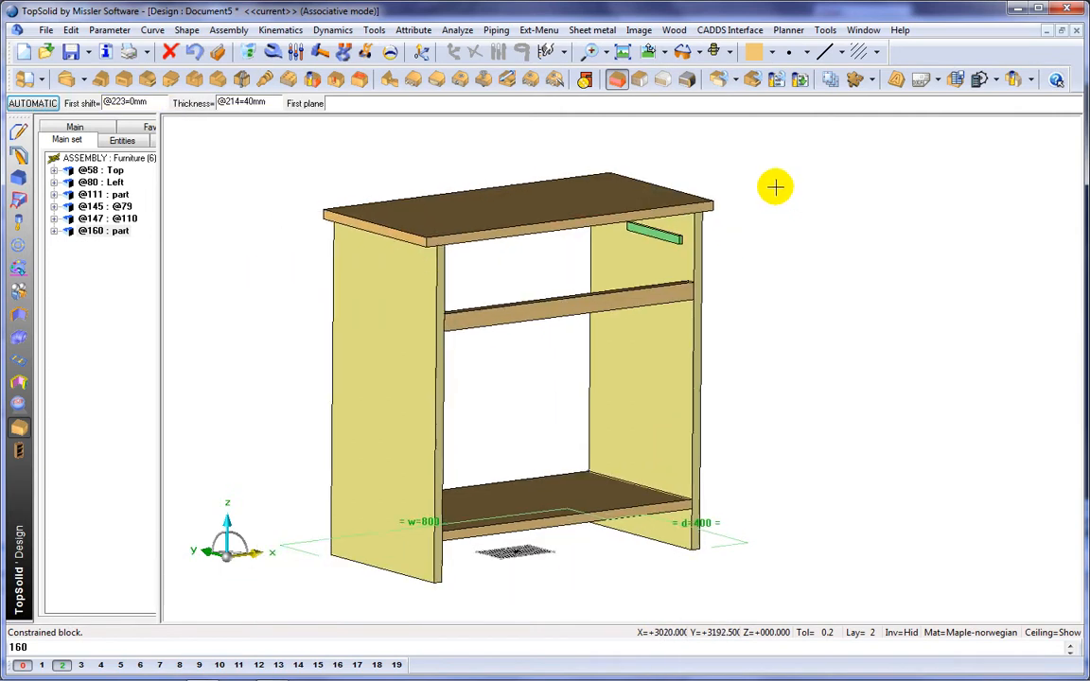
Step: Define the front rail as a part with the designation Facade
{"action": "left_click", "coordinate": [31, 79]}
{"action": "left_click", "coordinate": [566, 311]}
{"action": "type", "text": "Faca"}
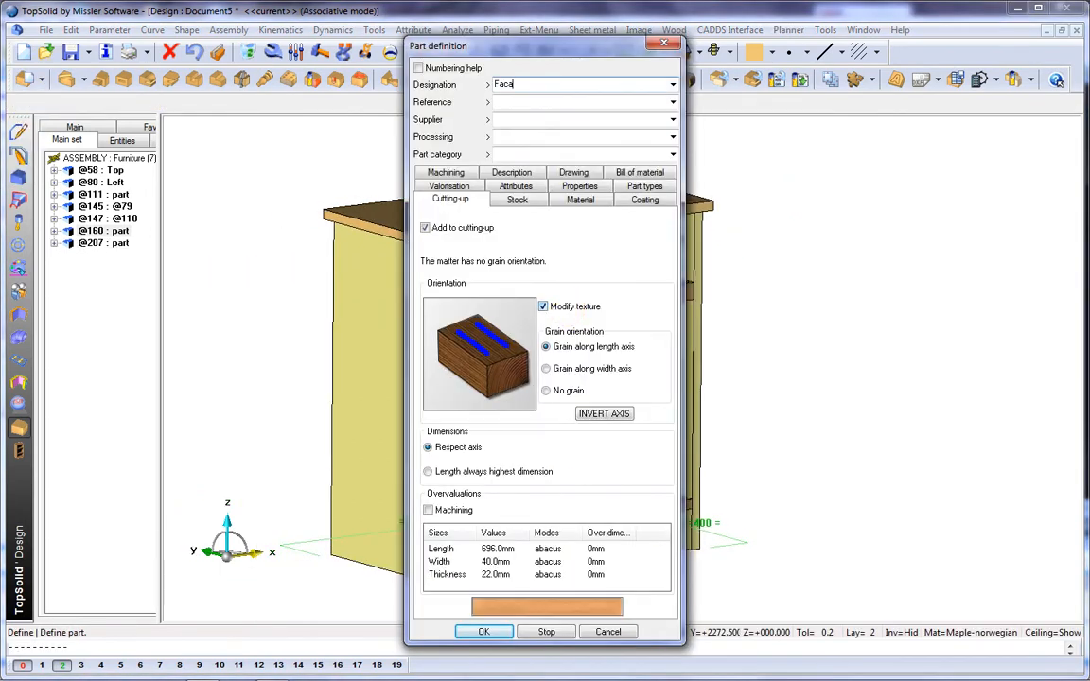
{"action": "type", "text": "de"}
{"action": "key", "text": "Return"}
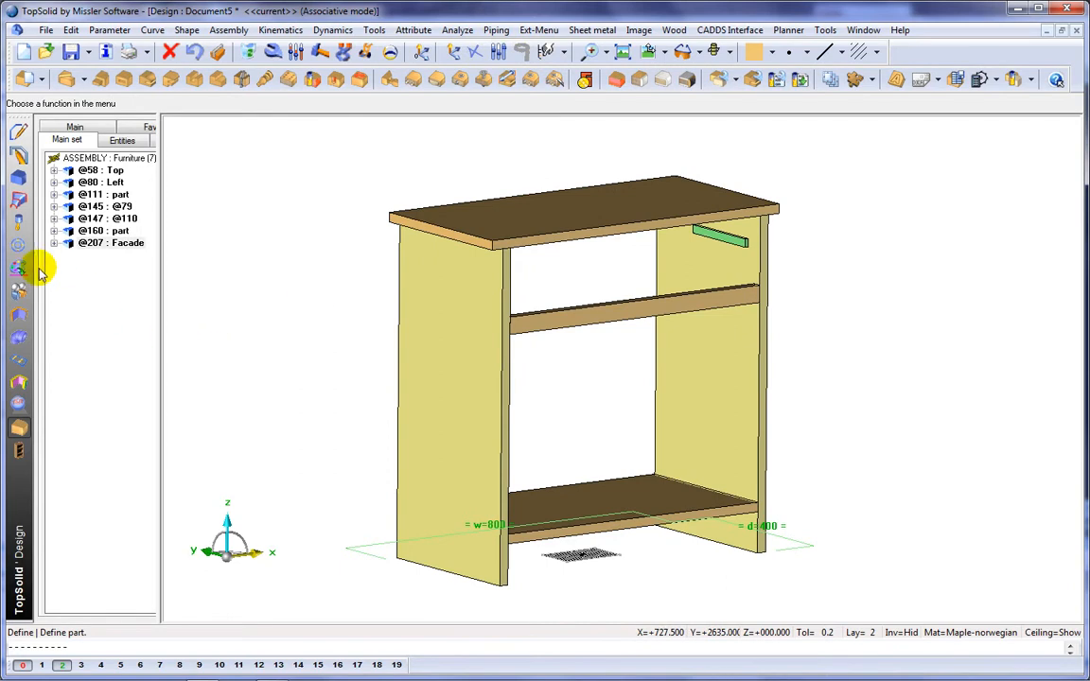
Step: Include the standard Plinth component P60 from Demo Furniture along the bottom outer edge of the left side panel
{"action": "left_click", "coordinate": [19, 245]}
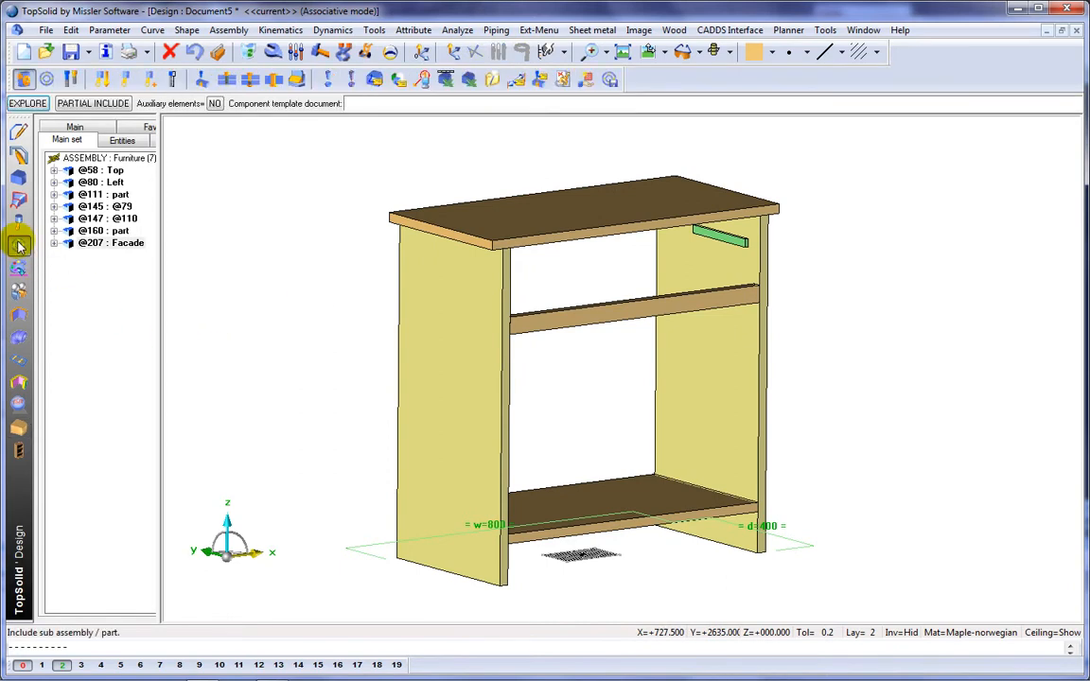
{"action": "left_click", "coordinate": [47, 80]}
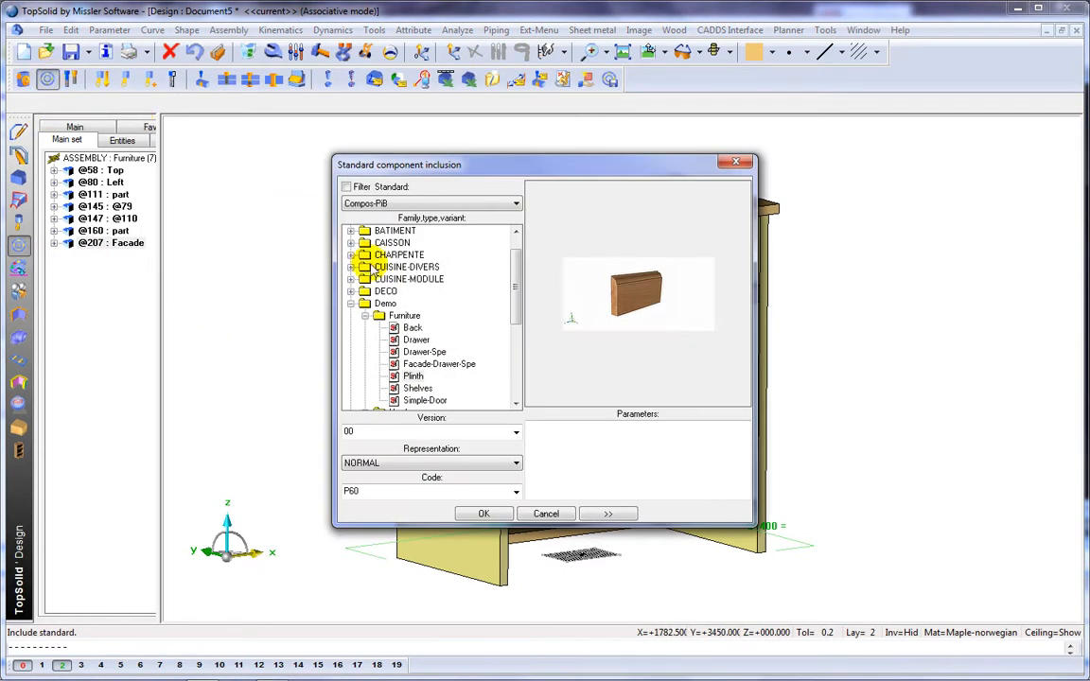
{"action": "left_click", "coordinate": [484, 514]}
{"action": "scroll", "coordinate": [479, 561], "scroll_direction": "up", "scroll_amount": 3}
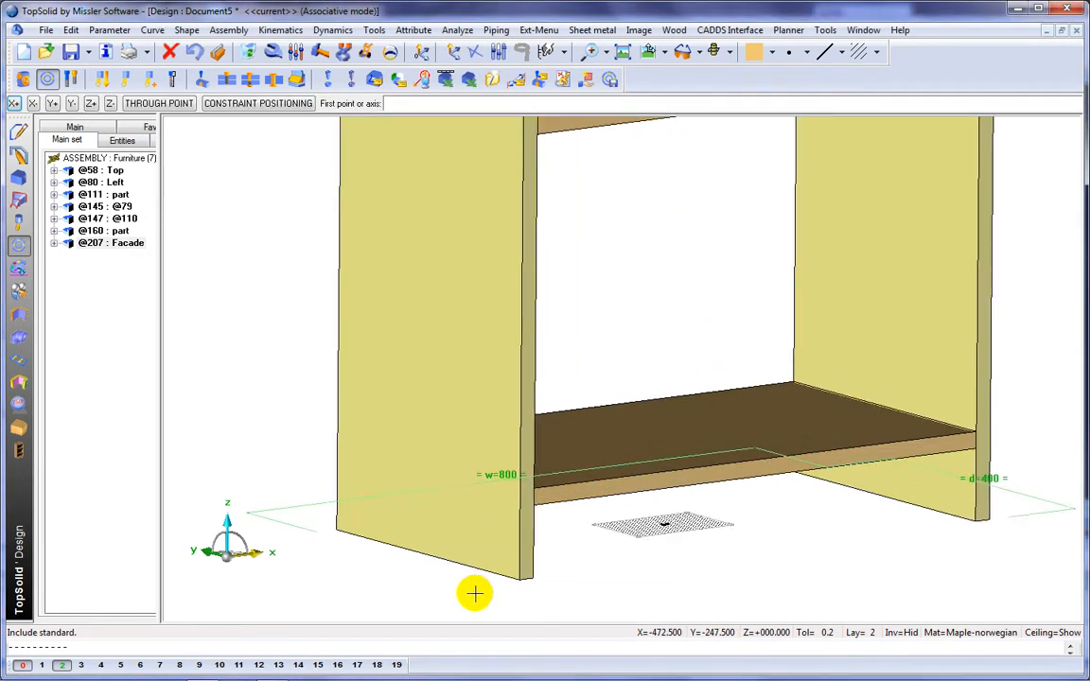
{"action": "left_click", "coordinate": [519, 582]}
{"action": "left_click", "coordinate": [334, 528]}
{"action": "scroll", "coordinate": [273, 400], "scroll_direction": "down", "scroll_amount": 3}
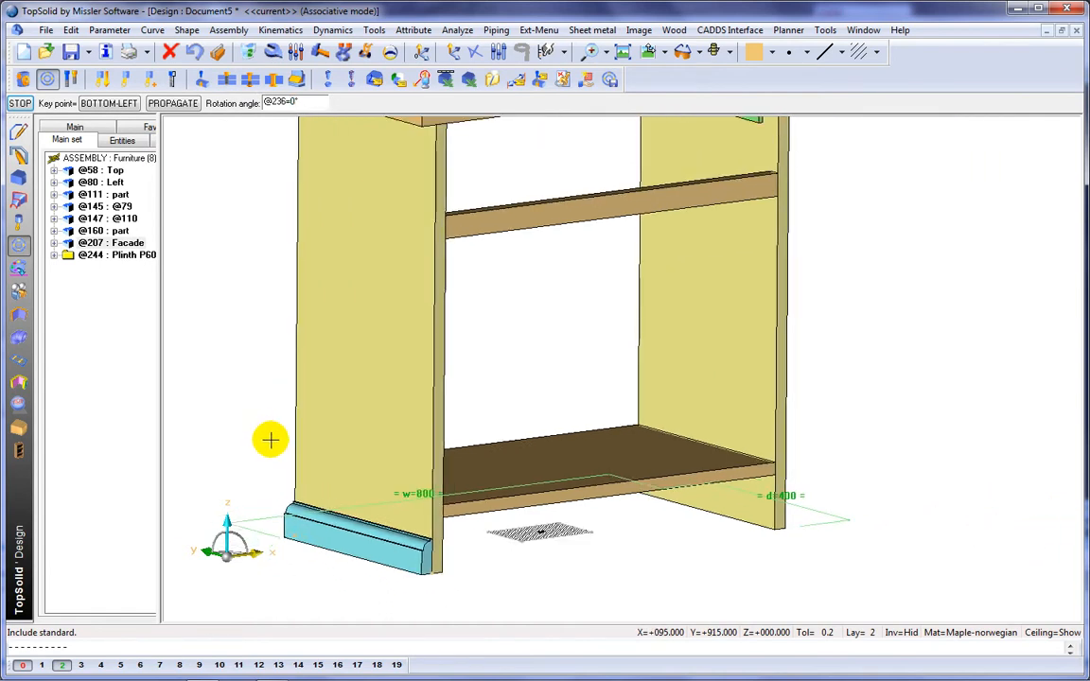
{"action": "middle_click", "coordinate": [263, 401]}
Step: Place another P60 plinth along the bottom outer edge of the right side panel, from back corner to front corner
{"action": "middle_click_drag", "start_coordinate": [892, 523], "coordinate": [609, 562]}
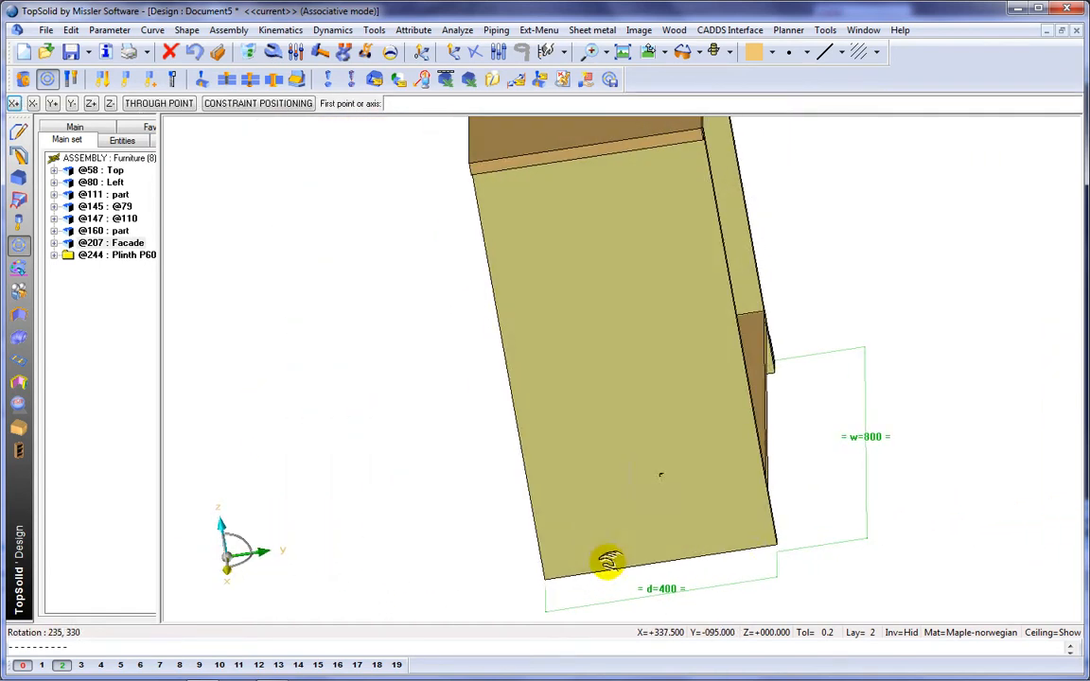
{"action": "left_click", "coordinate": [774, 548]}
{"action": "left_click", "coordinate": [544, 579]}
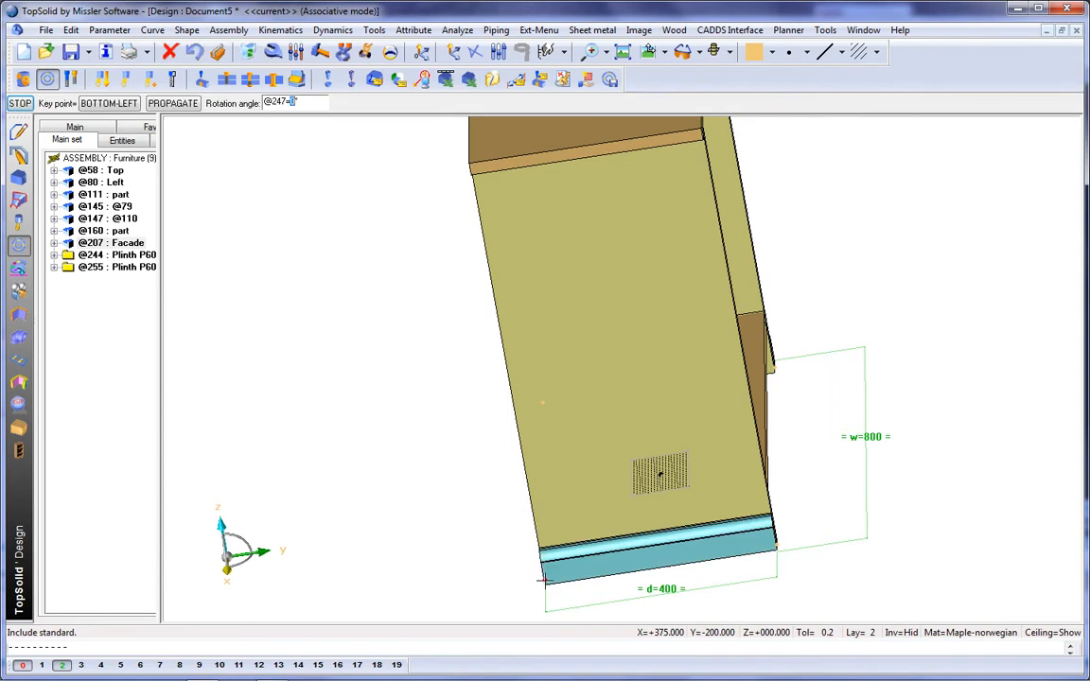
{"action": "middle_click_drag", "start_coordinate": [457, 547], "coordinate": [572, 562]}
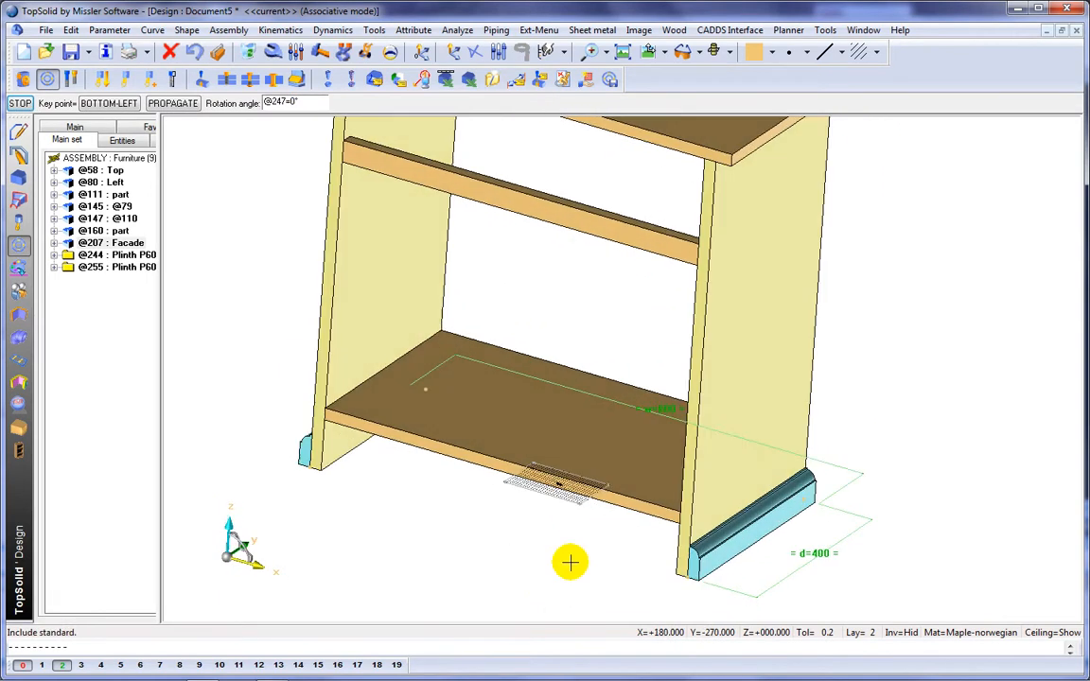
{"action": "middle_click", "coordinate": [570, 563]}
Step: Place a P60 plinth across the cabinet's front between the bottom front corners of the two side panels
{"action": "left_click", "coordinate": [698, 582]}
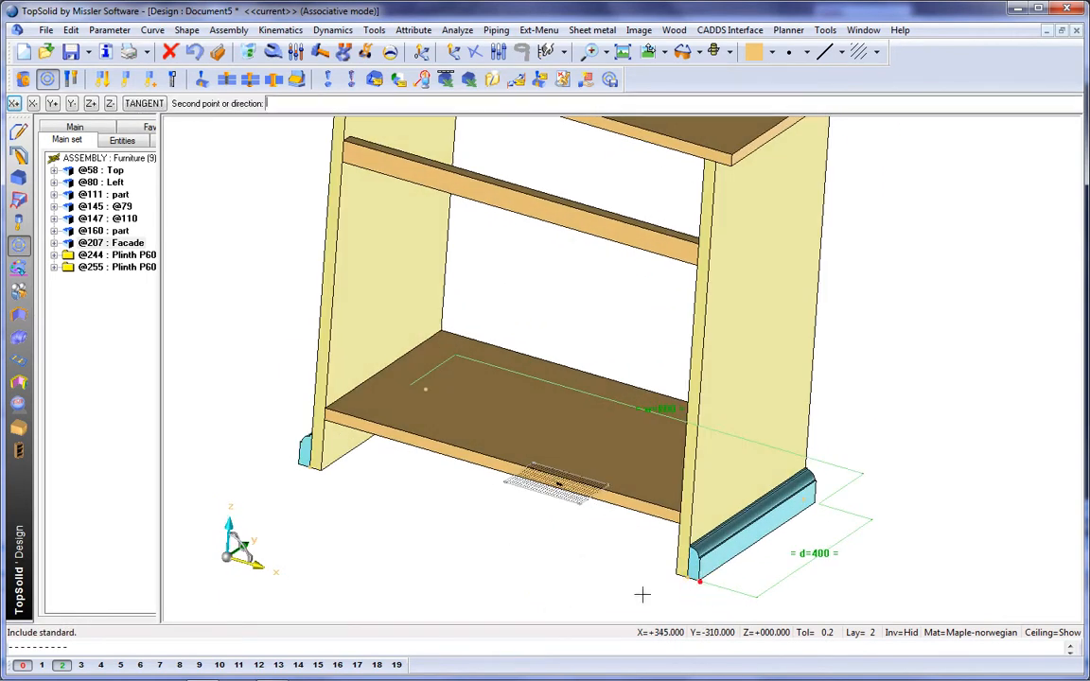
{"action": "left_click", "coordinate": [297, 464]}
{"action": "middle_click_drag", "start_coordinate": [294, 463], "coordinate": [376, 499]}
{"action": "left_click", "coordinate": [338, 524]}
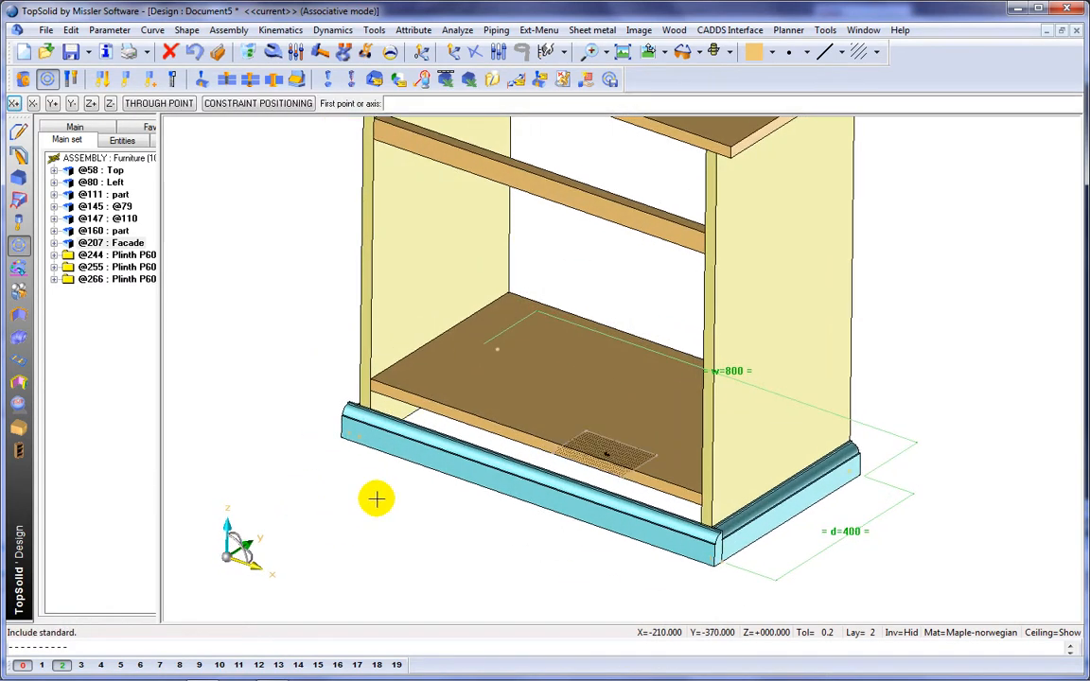
Step: Apply the plinth's cutting process between the front and right plinths with a mitre cut
{"action": "left_click", "coordinate": [202, 83]}
{"action": "left_click", "coordinate": [607, 508]}
{"action": "middle_click", "coordinate": [607, 508]}
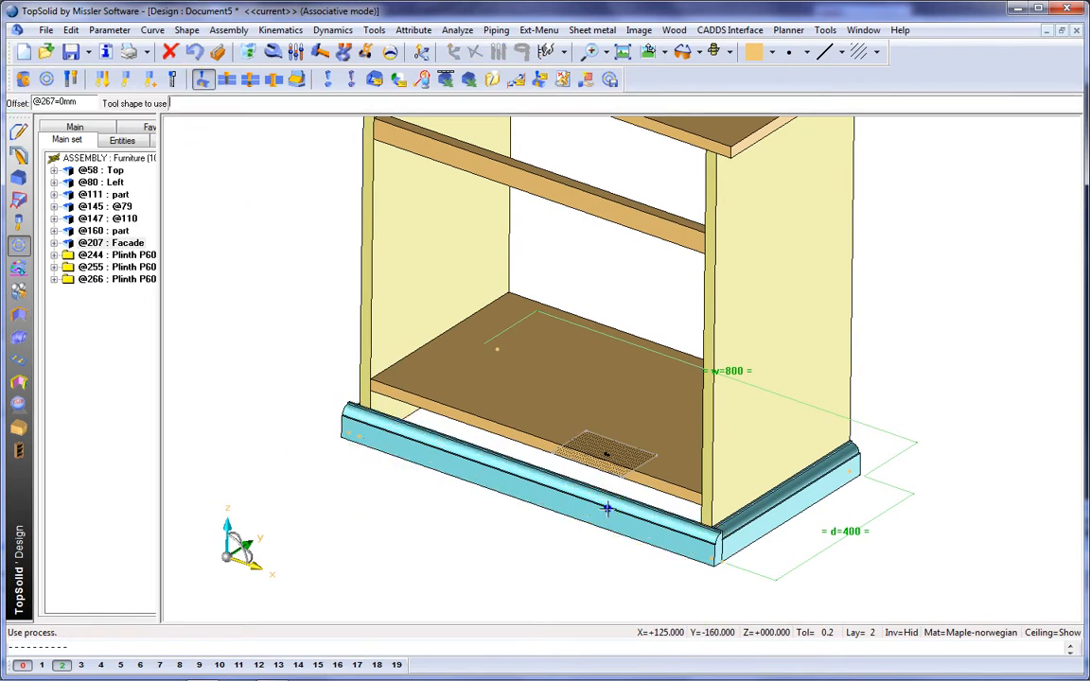
{"action": "left_click", "coordinate": [782, 521]}
{"action": "middle_click", "coordinate": [781, 521]}
Step: Apply the plinth's cutting process between the front and left plinths with a mitre cut
{"action": "middle_click_drag", "start_coordinate": [446, 493], "coordinate": [558, 531]}
{"action": "left_click", "coordinate": [553, 533]}
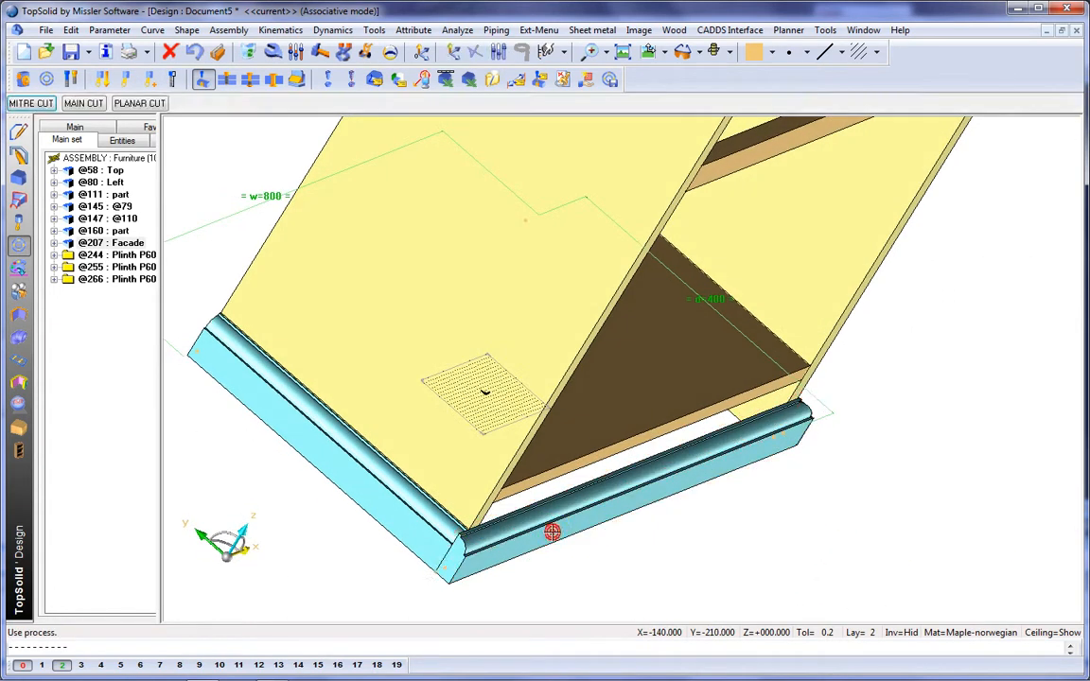
{"action": "middle_click", "coordinate": [552, 533]}
{"action": "left_click", "coordinate": [413, 506]}
{"action": "middle_click", "coordinate": [414, 506]}
{"action": "middle_click_drag", "start_coordinate": [413, 507], "coordinate": [312, 478]}
Step: Change the left side plinth to a taller standard size and apply the same change to the other plinths
{"action": "left_click", "coordinate": [272, 52]}
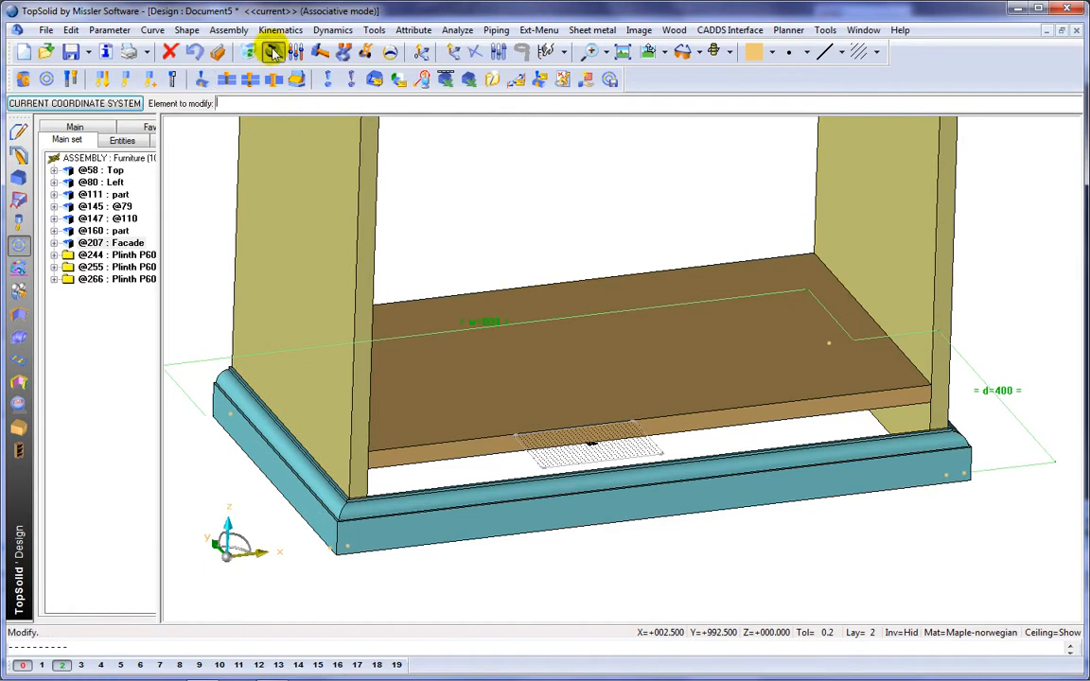
{"action": "left_click", "coordinate": [239, 397]}
{"action": "left_click", "coordinate": [226, 103]}
{"action": "left_click", "coordinate": [205, 144]}
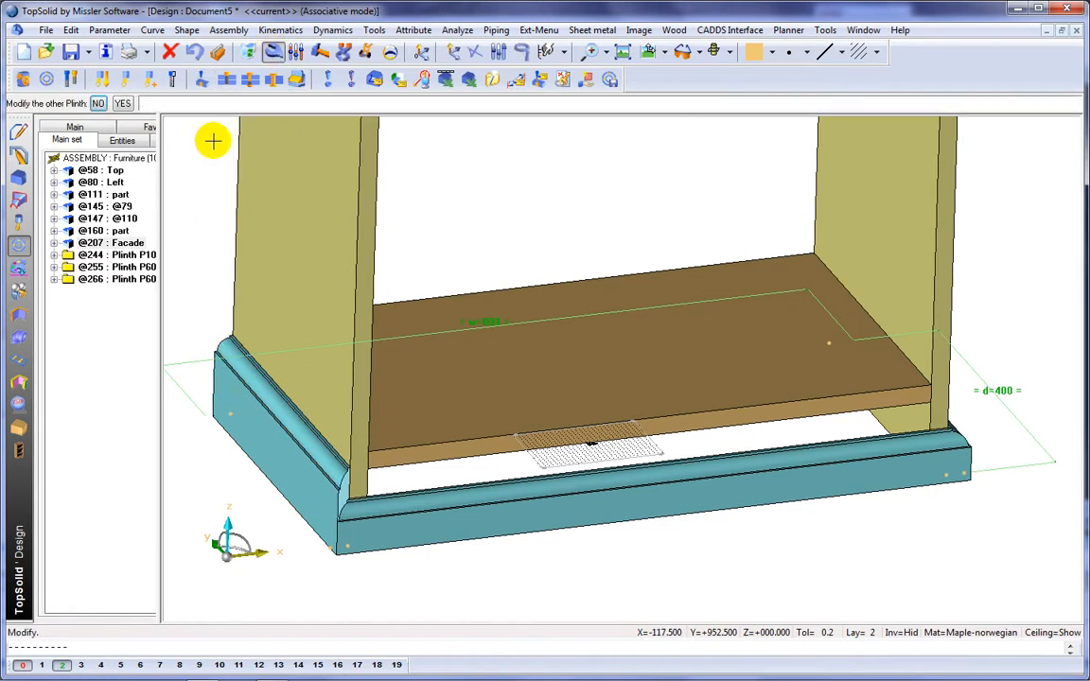
{"action": "left_click", "coordinate": [123, 103]}
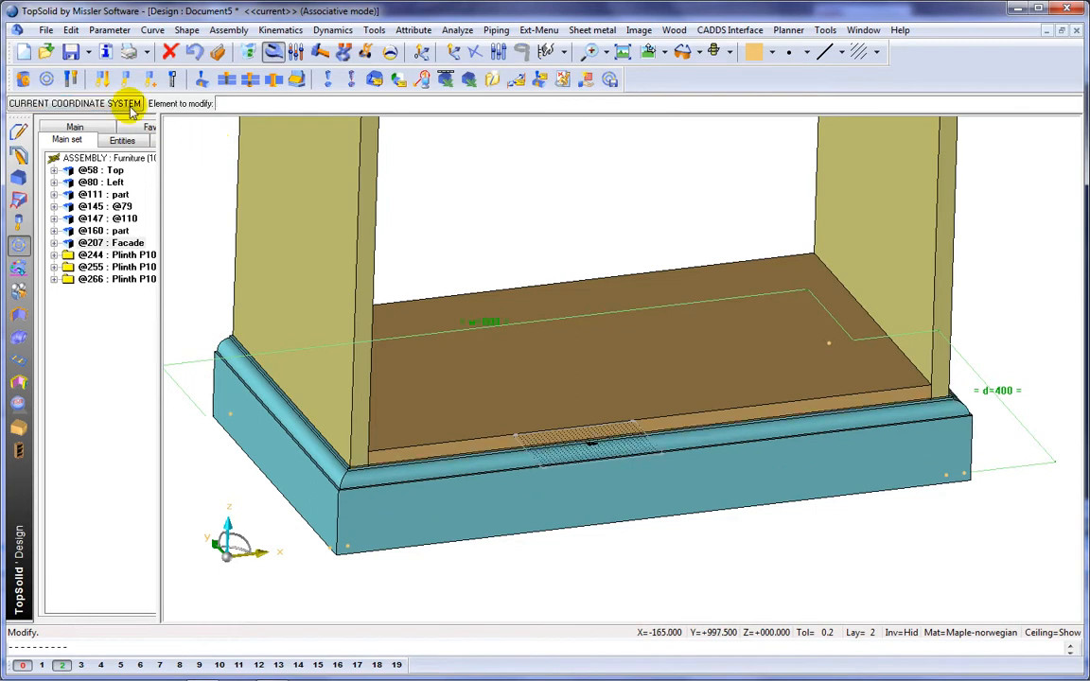
Step: Modify the left side panel's constrained block, setting its front plane shift to 30 mm
{"action": "middle_click_drag", "start_coordinate": [609, 324], "coordinate": [608, 397]}
{"action": "left_click", "coordinate": [477, 297]}
{"action": "middle_click_drag", "start_coordinate": [392, 292], "coordinate": [382, 336]}
{"action": "left_click", "coordinate": [543, 333]}
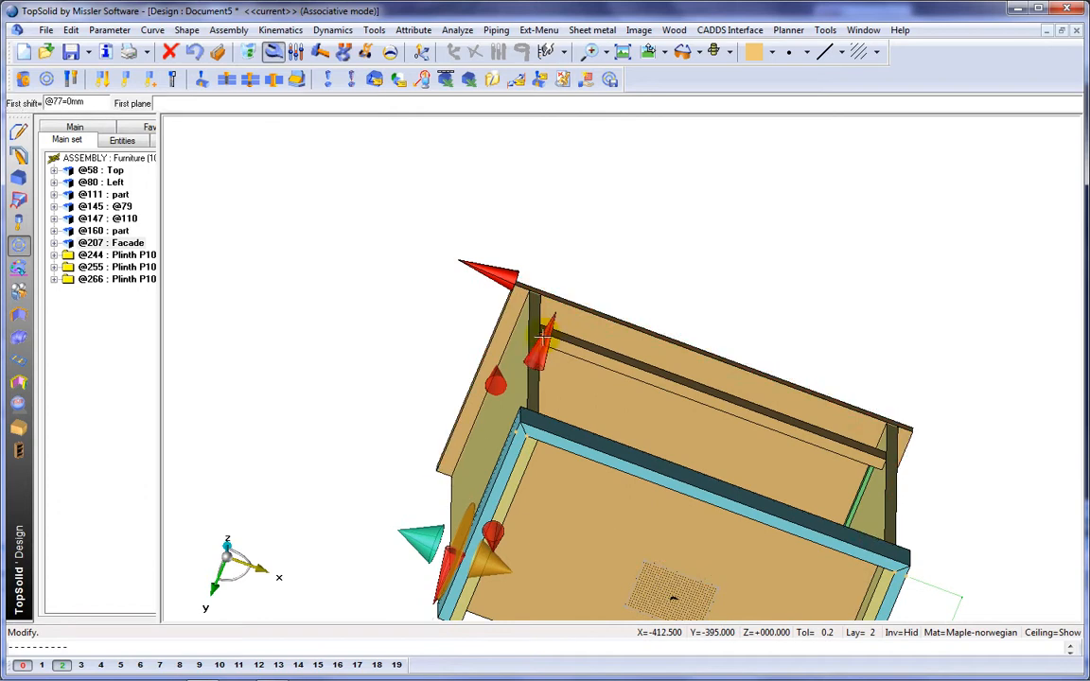
{"action": "key", "text": "Return"}
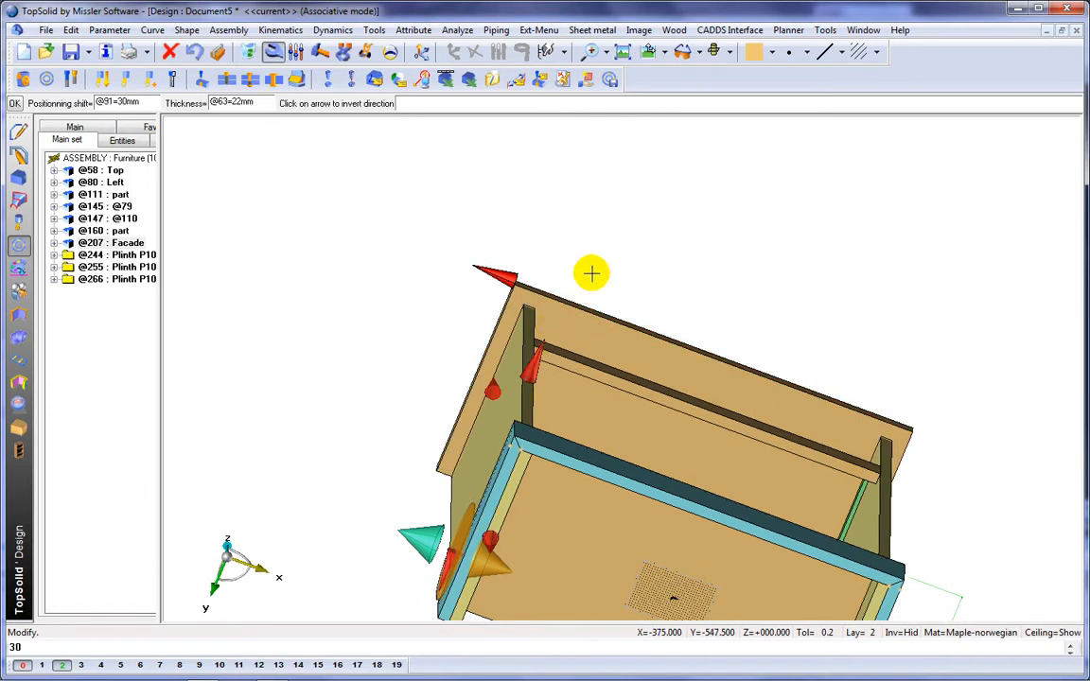
{"action": "key", "text": "Return"}
{"action": "middle_click_drag", "start_coordinate": [596, 258], "coordinate": [601, 324]}
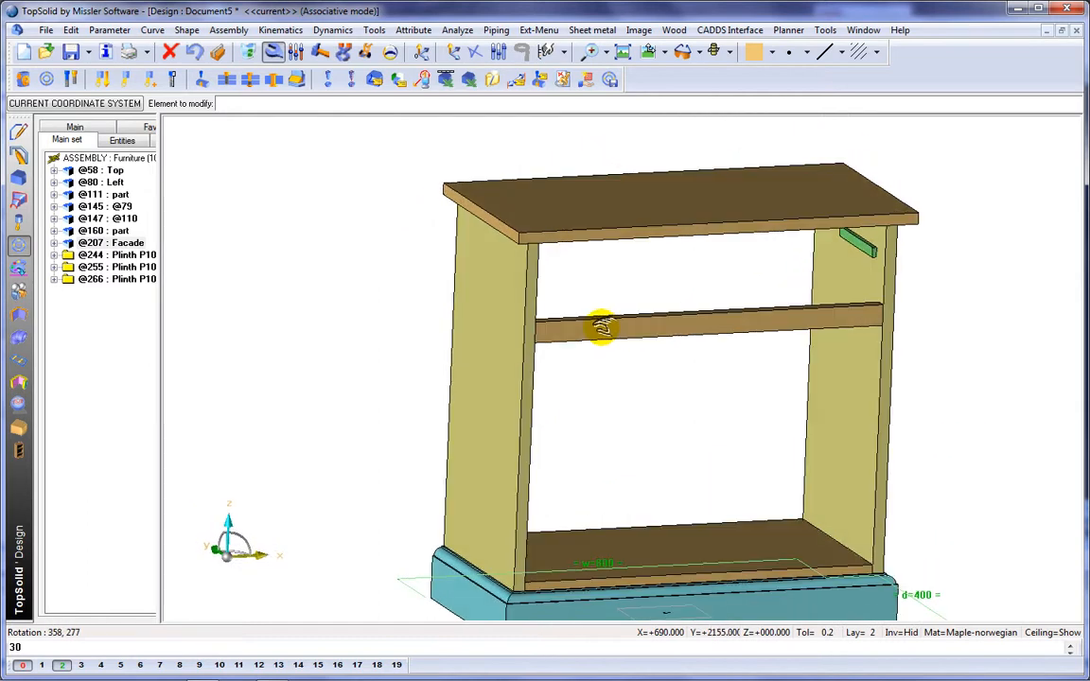
Step: Fillet the two front vertical corners of the top panel with a 30 mm radius
{"action": "left_click", "coordinate": [19, 177]}
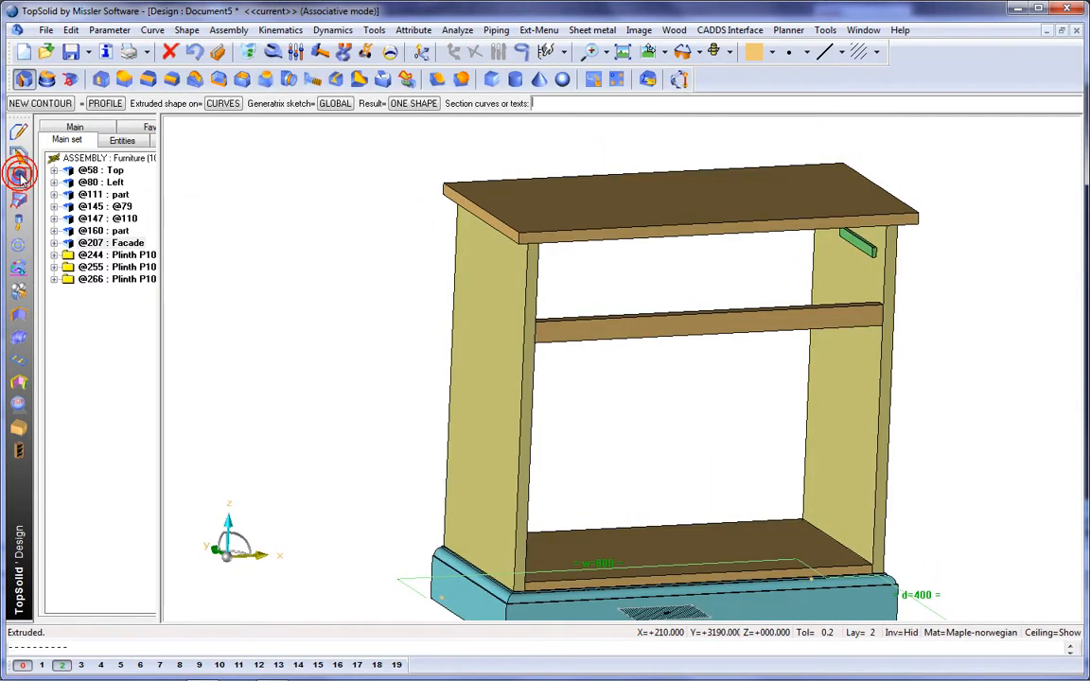
{"action": "left_click", "coordinate": [173, 79]}
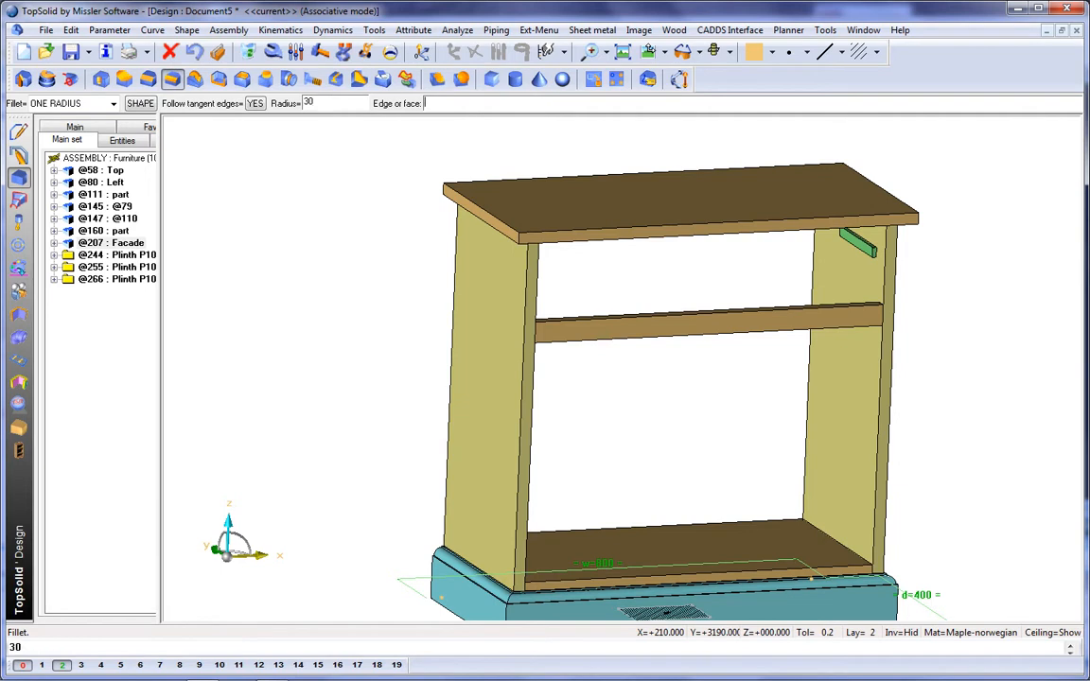
{"action": "scroll", "coordinate": [561, 257], "scroll_direction": "up", "scroll_amount": 3}
{"action": "left_click", "coordinate": [483, 227]}
{"action": "middle_click_drag", "start_coordinate": [714, 262], "coordinate": [357, 313]}
{"action": "left_click", "coordinate": [847, 248]}
{"action": "middle_click", "coordinate": [895, 246]}
{"action": "middle_click_drag", "start_coordinate": [910, 339], "coordinate": [861, 288]}
{"action": "scroll", "coordinate": [943, 282], "scroll_direction": "down", "scroll_amount": 5}
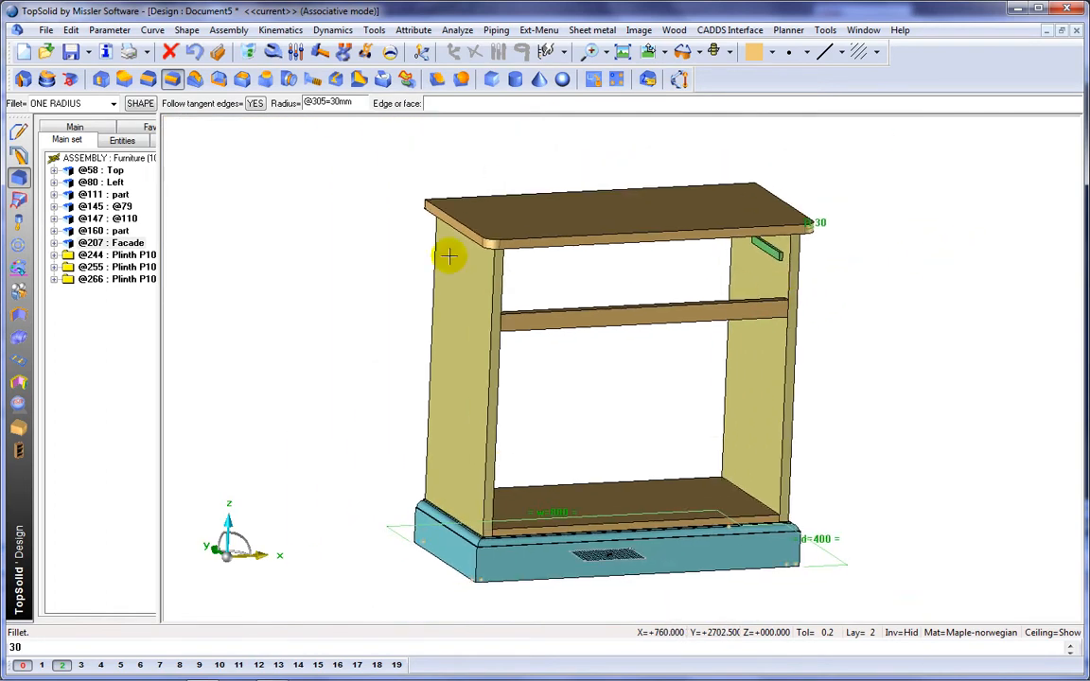
Step: Add a moulding along the upper edges of the top panel using the TopSolid'Wood Profilage Type 1 tool
{"action": "left_click", "coordinate": [20, 427]}
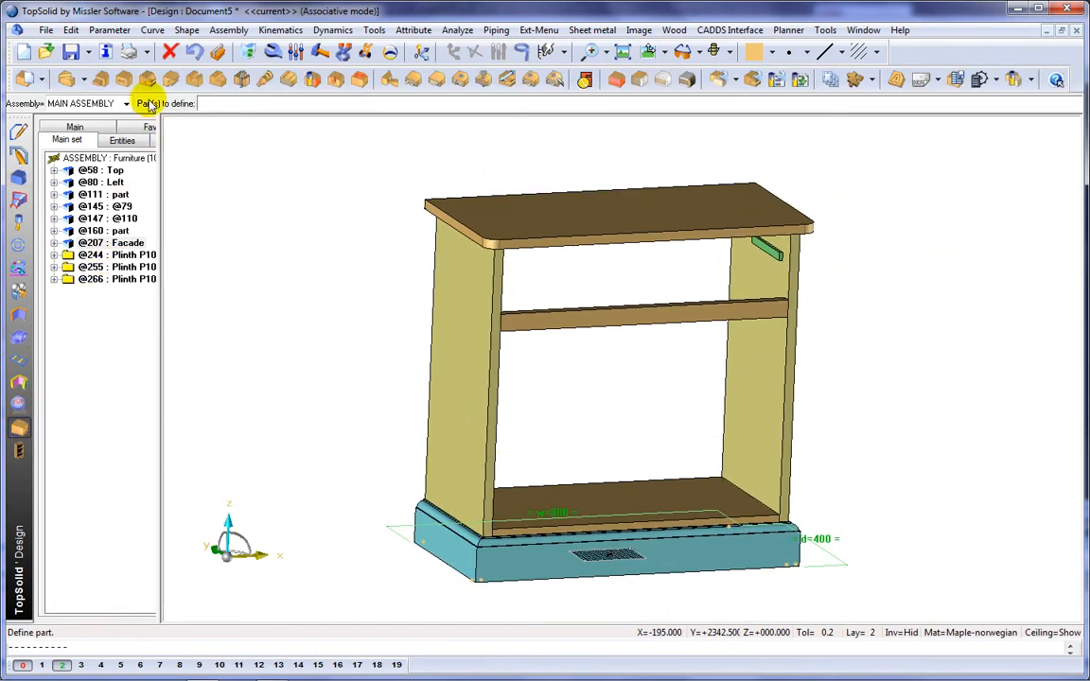
{"action": "left_click", "coordinate": [511, 207]}
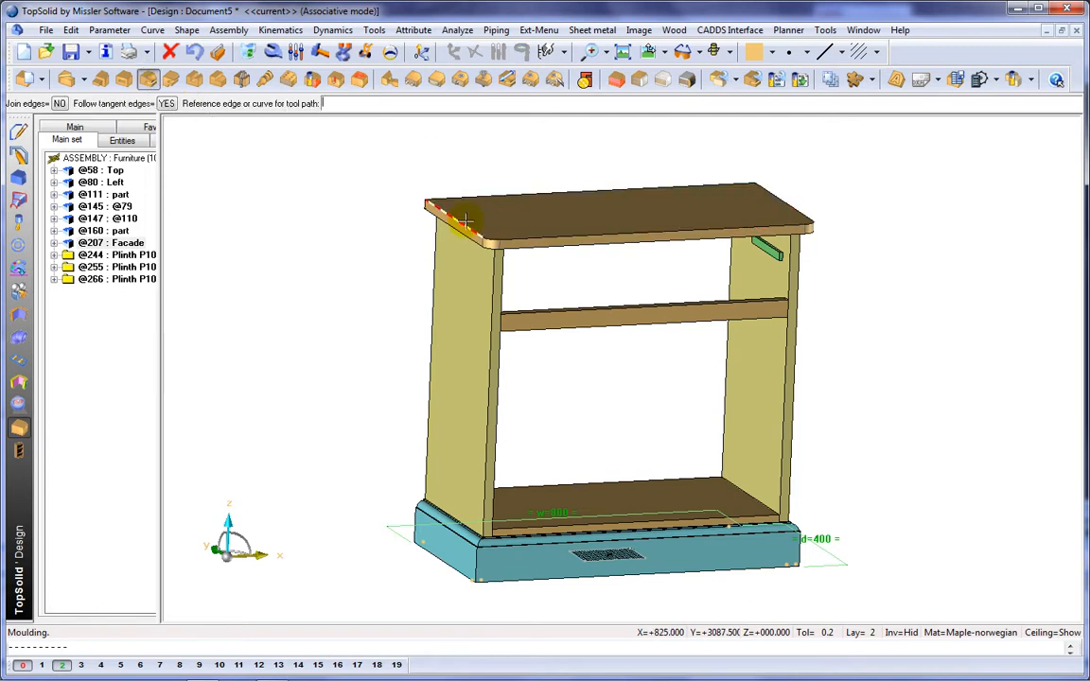
{"action": "left_click", "coordinate": [456, 222]}
{"action": "left_click", "coordinate": [345, 323]}
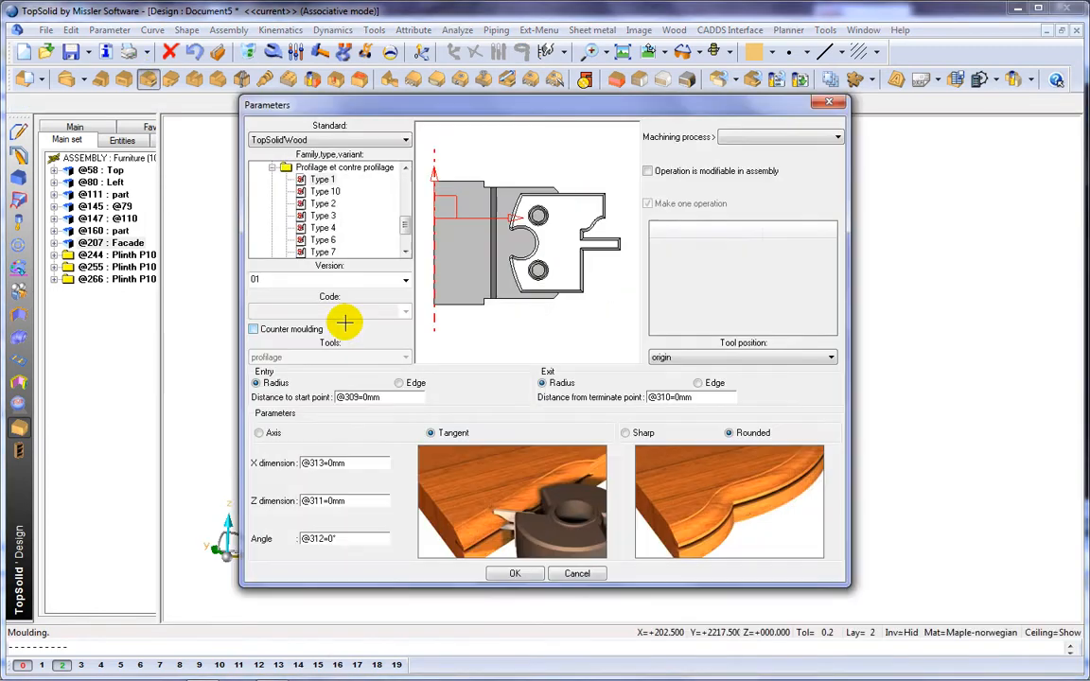
{"action": "left_click", "coordinate": [272, 169]}
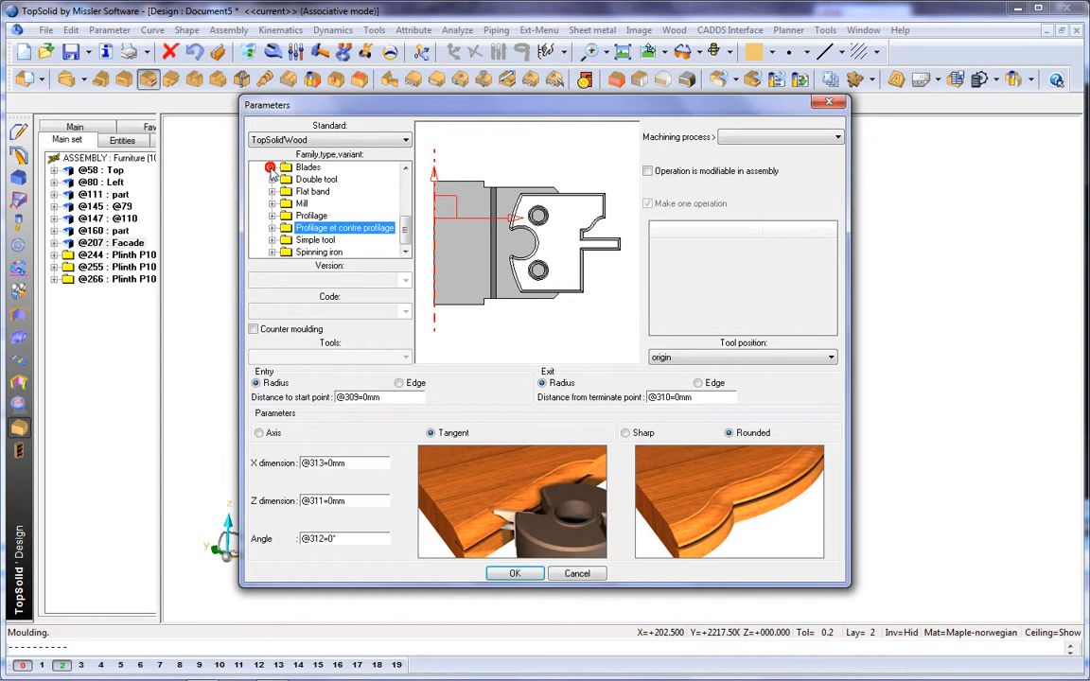
{"action": "left_click", "coordinate": [272, 216]}
{"action": "left_click", "coordinate": [322, 239]}
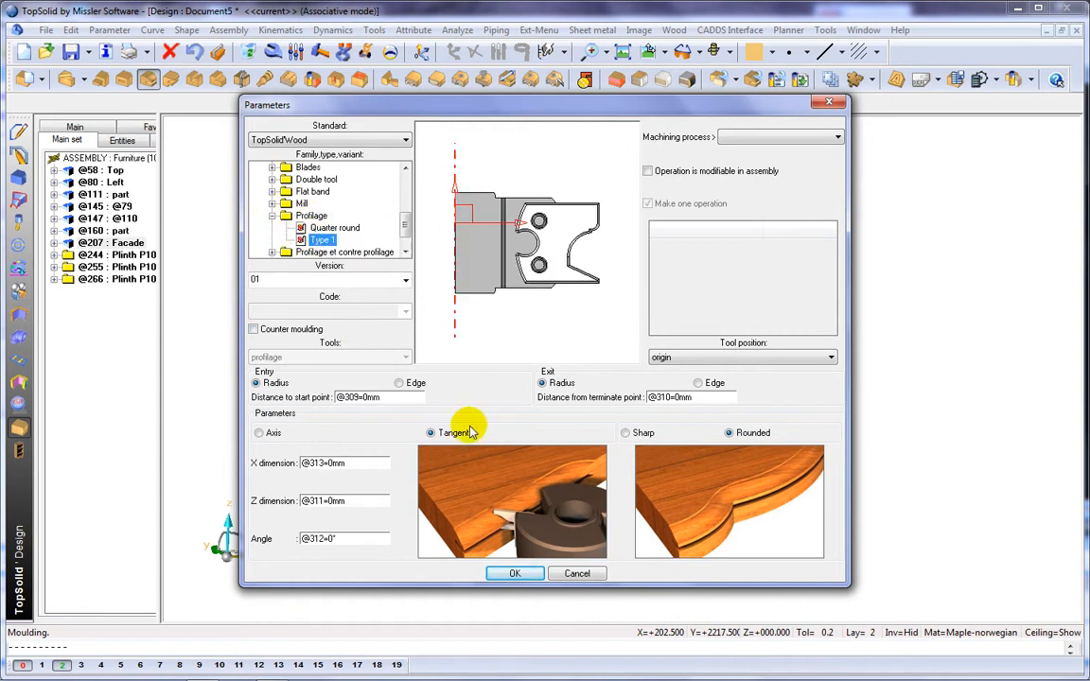
{"action": "left_click", "coordinate": [514, 573]}
{"action": "scroll", "coordinate": [409, 219], "scroll_direction": "up", "scroll_amount": 2}
{"action": "scroll", "coordinate": [409, 219], "scroll_direction": "down", "scroll_amount": 3}
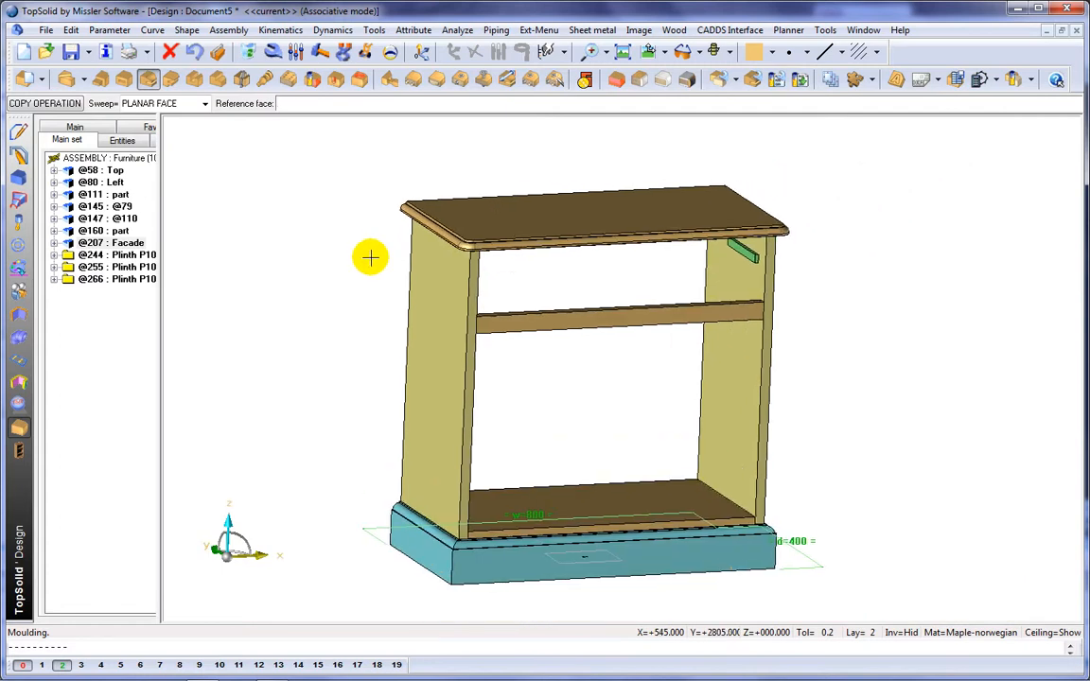
Step: Create a 35 mm thick constrained block as a central upright between bottom panel and rail, shifted w/2-30 from both side panels
{"action": "left_click", "coordinate": [616, 80]}
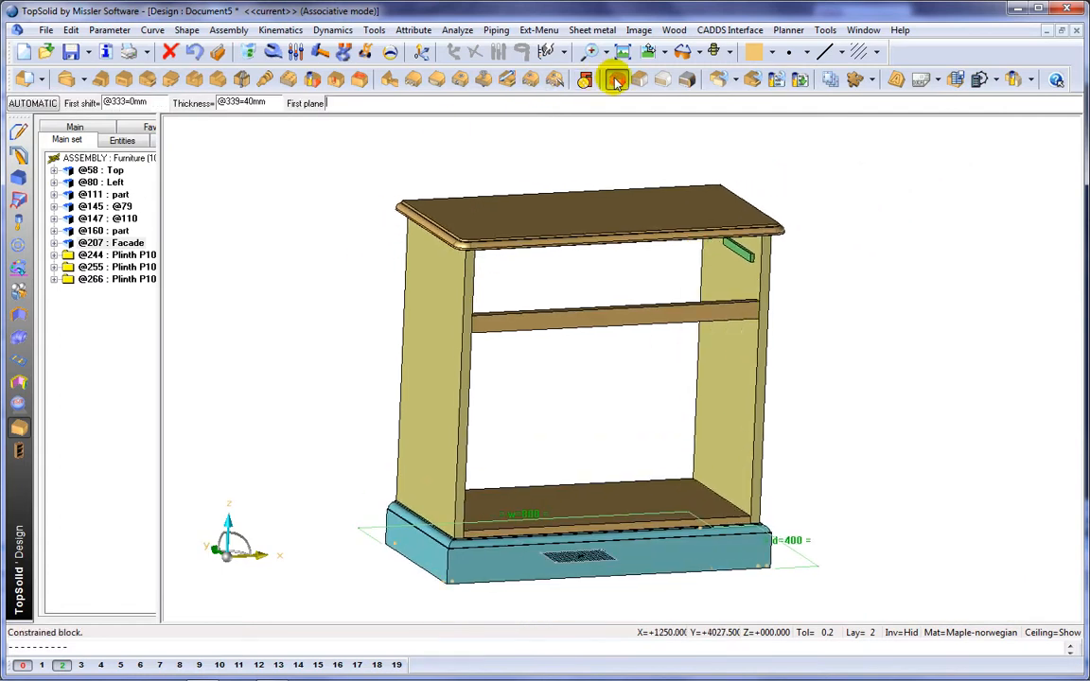
{"action": "left_click", "coordinate": [606, 503]}
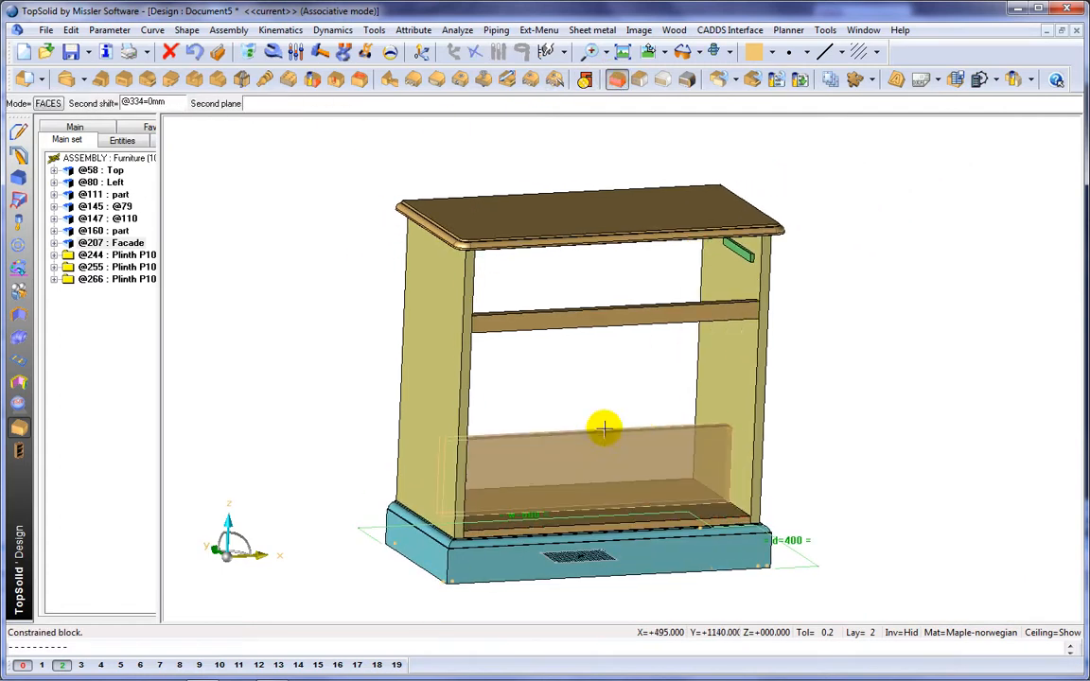
{"action": "left_click", "coordinate": [599, 328]}
{"action": "type", "text": "w/2-30"}
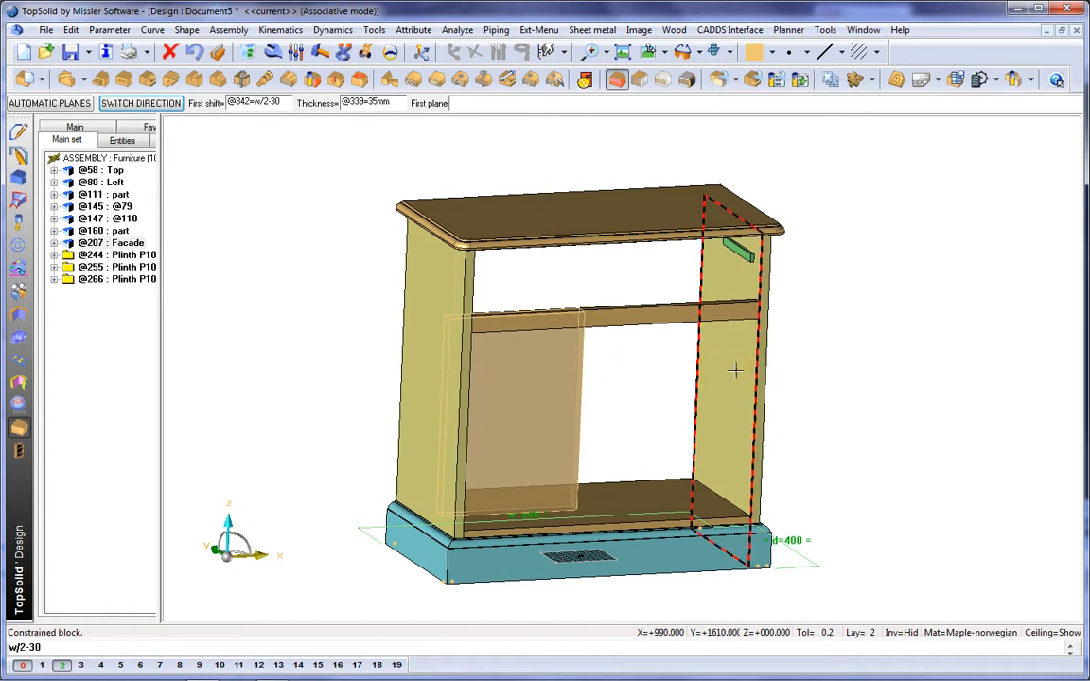
{"action": "key", "text": "Return"}
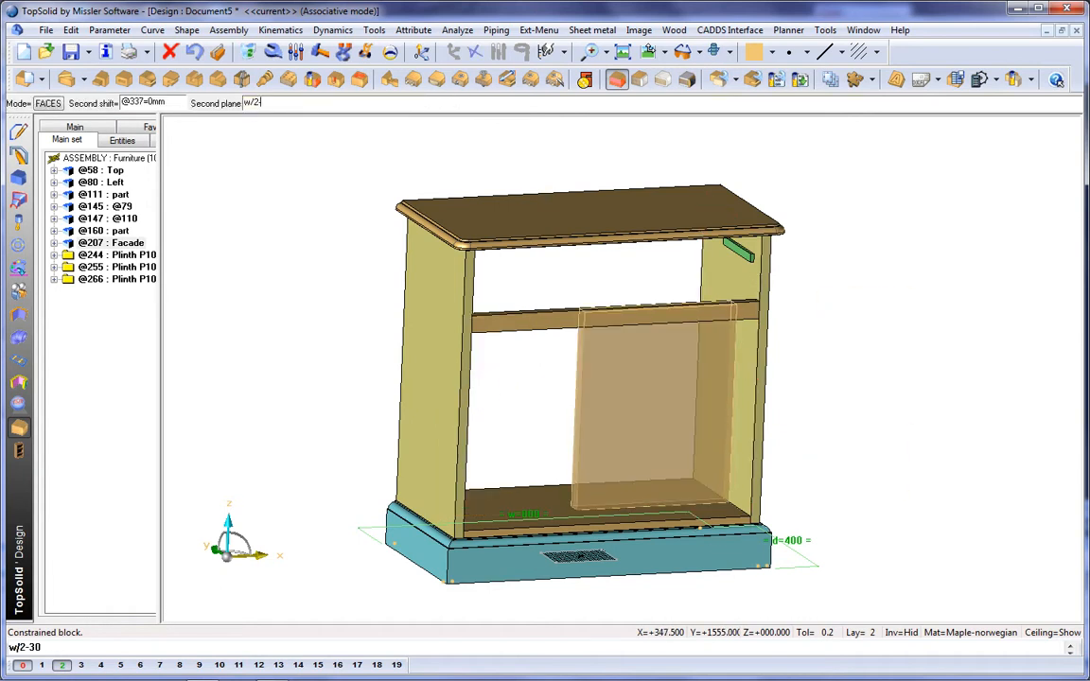
{"action": "middle_click_drag", "start_coordinate": [479, 389], "coordinate": [438, 392]}
{"action": "left_click", "coordinate": [438, 391]}
{"action": "left_click", "coordinate": [511, 531]}
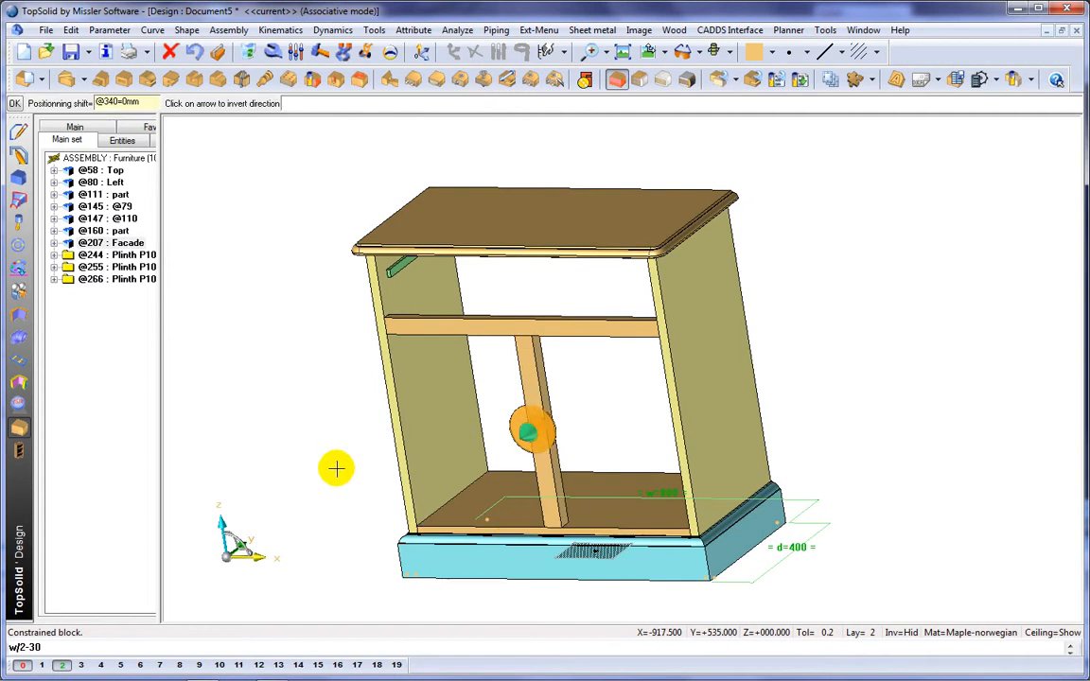
{"action": "left_click", "coordinate": [333, 499]}
Step: Cut a rabbet 10 mm wide and 6 mm deep along the left side of the central upright
{"action": "middle_click_drag", "start_coordinate": [332, 439], "coordinate": [470, 448]}
{"action": "scroll", "coordinate": [652, 491], "scroll_direction": "up", "scroll_amount": 3}
{"action": "left_click", "coordinate": [219, 81]}
{"action": "left_click", "coordinate": [584, 384]}
{"action": "left_click", "coordinate": [584, 377]}
{"action": "left_click", "coordinate": [385, 471]}
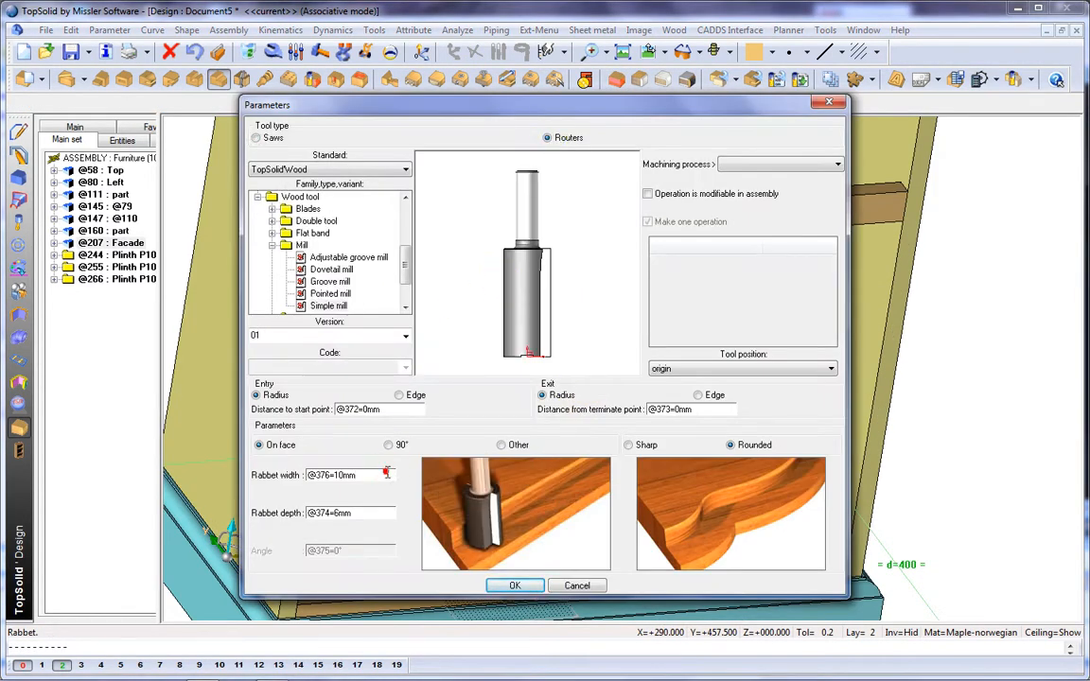
{"action": "left_click", "coordinate": [513, 585]}
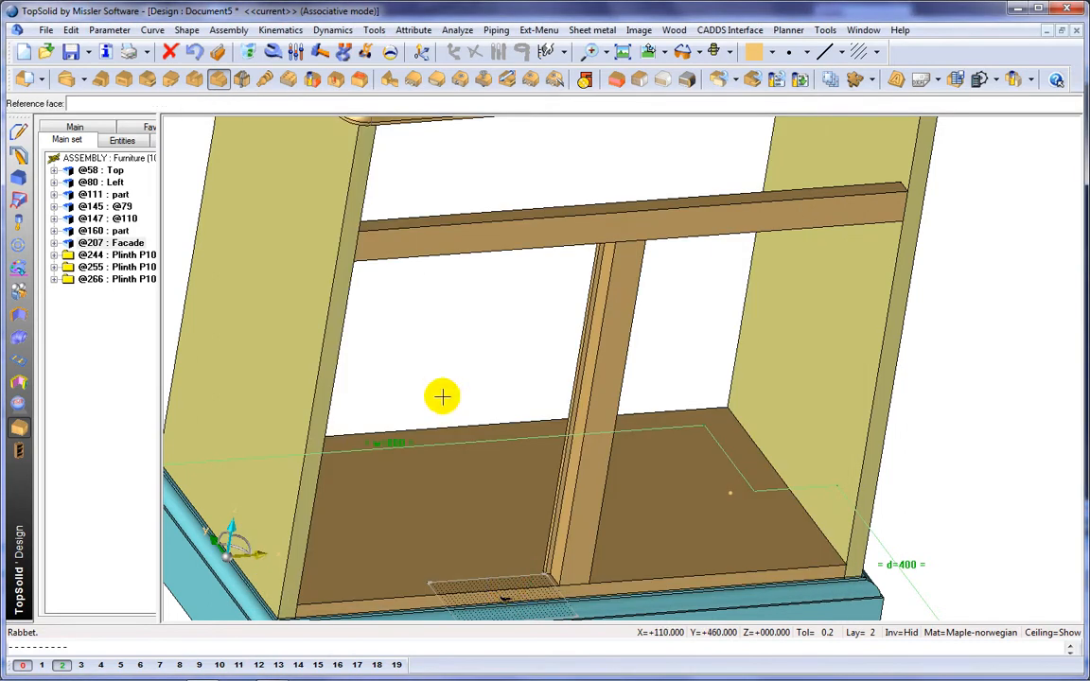
{"action": "middle_click_drag", "start_coordinate": [709, 444], "coordinate": [607, 406]}
{"action": "middle_click", "coordinate": [363, 251]}
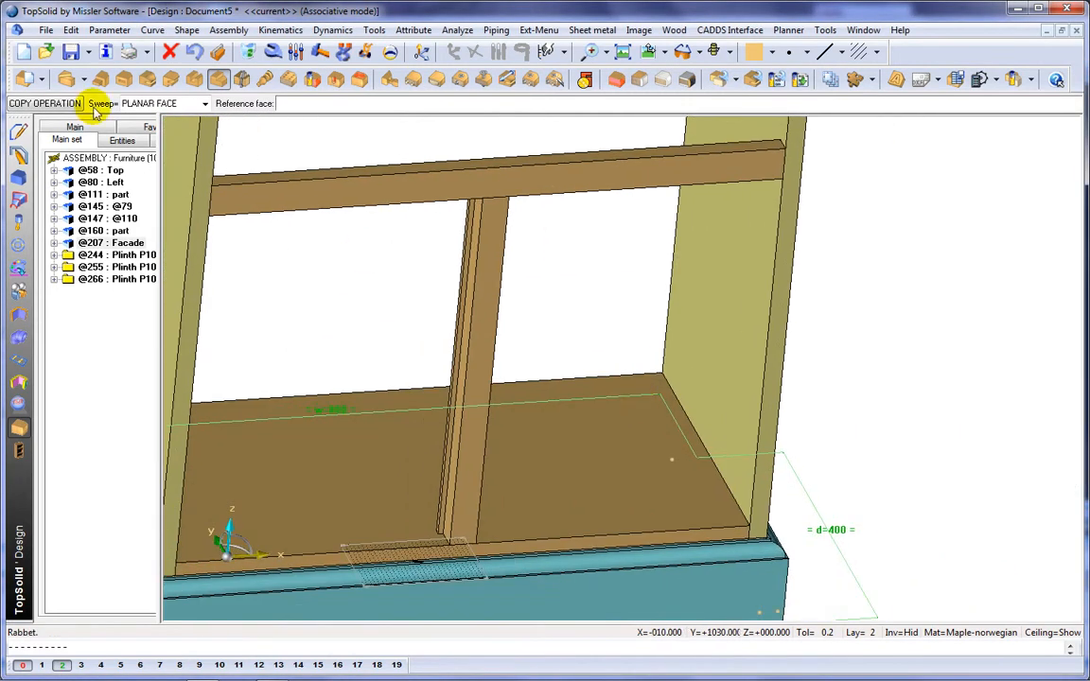
Step: Define the central upright as a part with the designation Facade2
{"action": "left_click", "coordinate": [26, 80]}
{"action": "left_click", "coordinate": [501, 306]}
{"action": "type", "text": "Faca"}
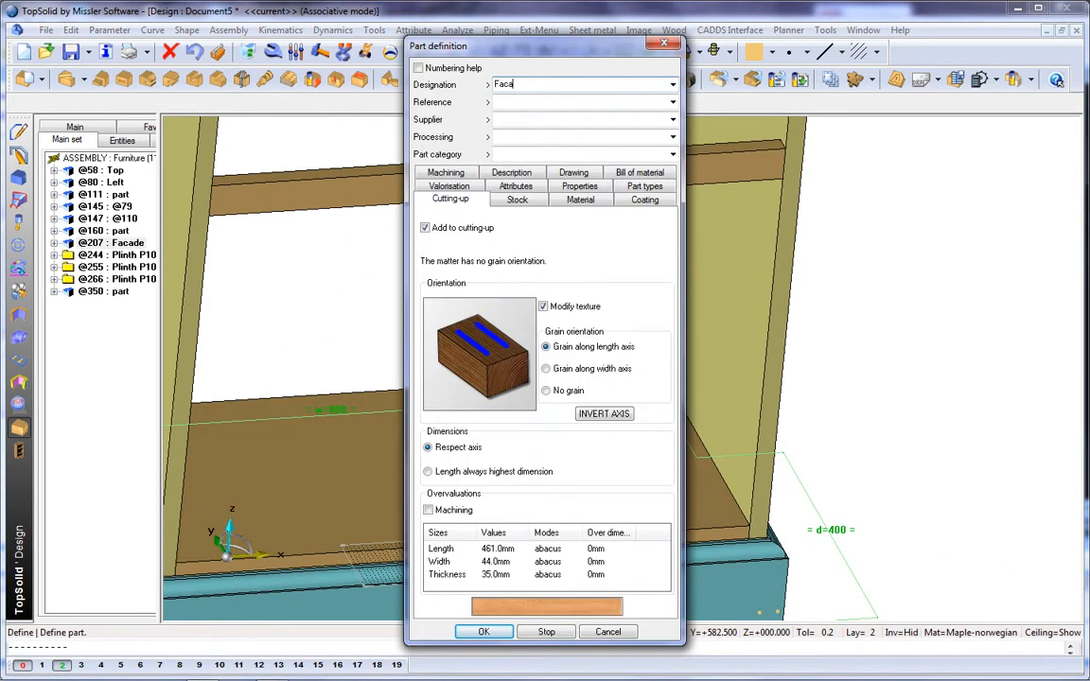
{"action": "type", "text": "de2"}
{"action": "key", "text": "Return"}
Step: Drill blind 10 mm deep holes at the bottom panel's two front corners and near the top front corner of the right side panel
{"action": "scroll", "coordinate": [619, 316], "scroll_direction": "down", "scroll_amount": 3}
{"action": "middle_click_drag", "start_coordinate": [619, 316], "coordinate": [670, 384]}
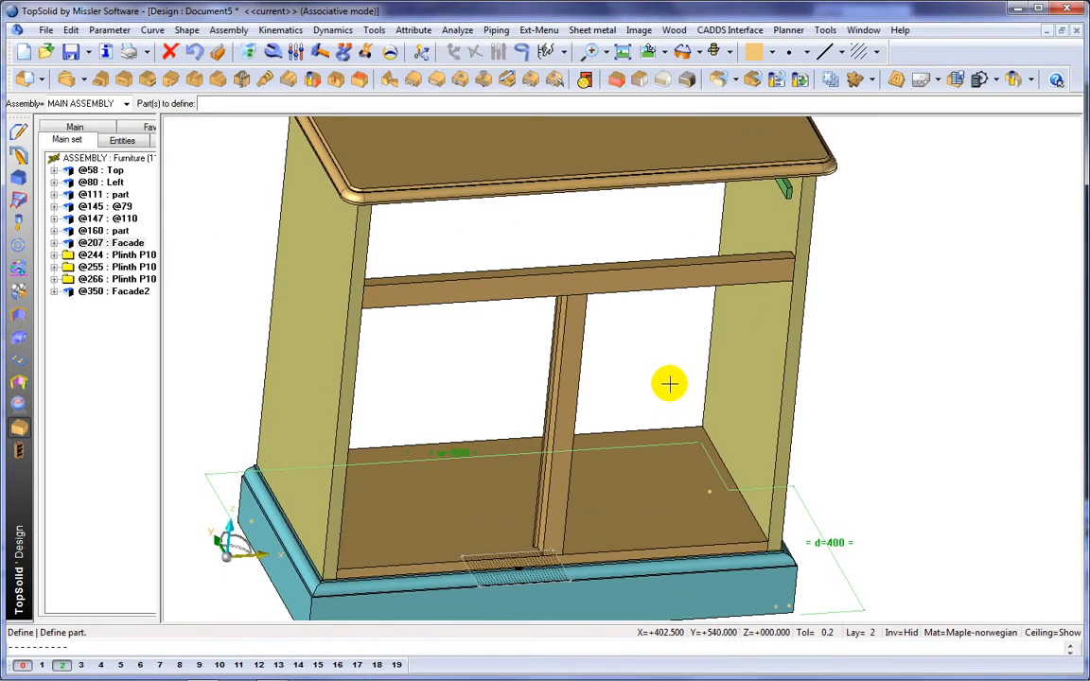
{"action": "left_click", "coordinate": [336, 82]}
{"action": "scroll", "coordinate": [746, 554], "scroll_direction": "up", "scroll_amount": 5}
{"action": "left_click", "coordinate": [750, 516]}
{"action": "left_click", "coordinate": [168, 259]}
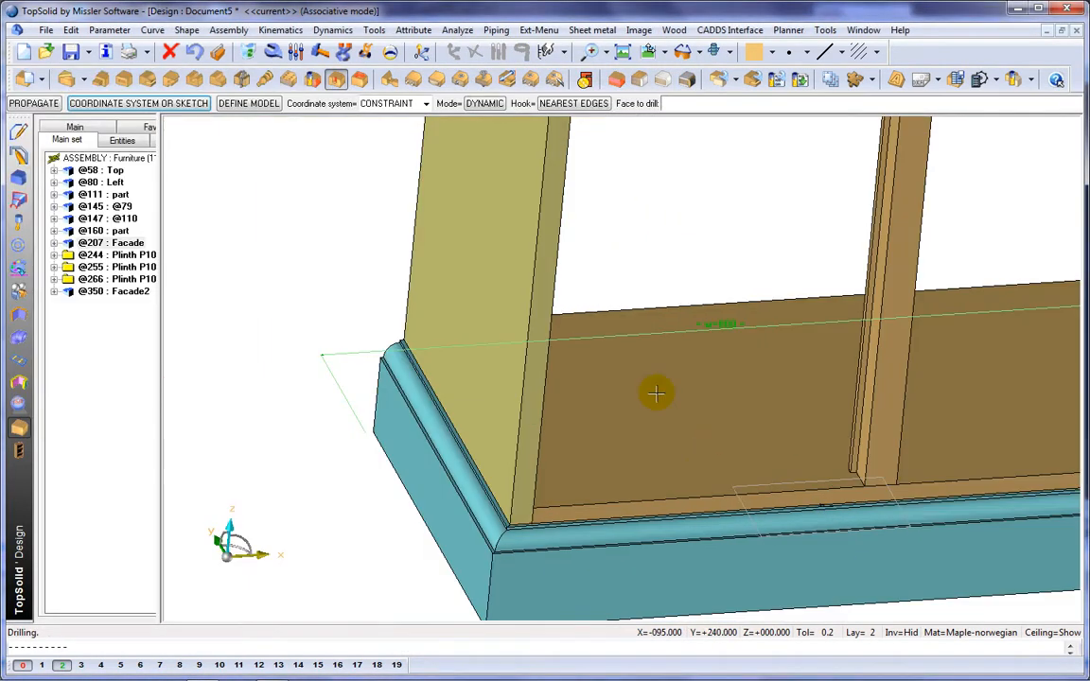
{"action": "left_click", "coordinate": [652, 389]}
{"action": "left_click", "coordinate": [168, 258]}
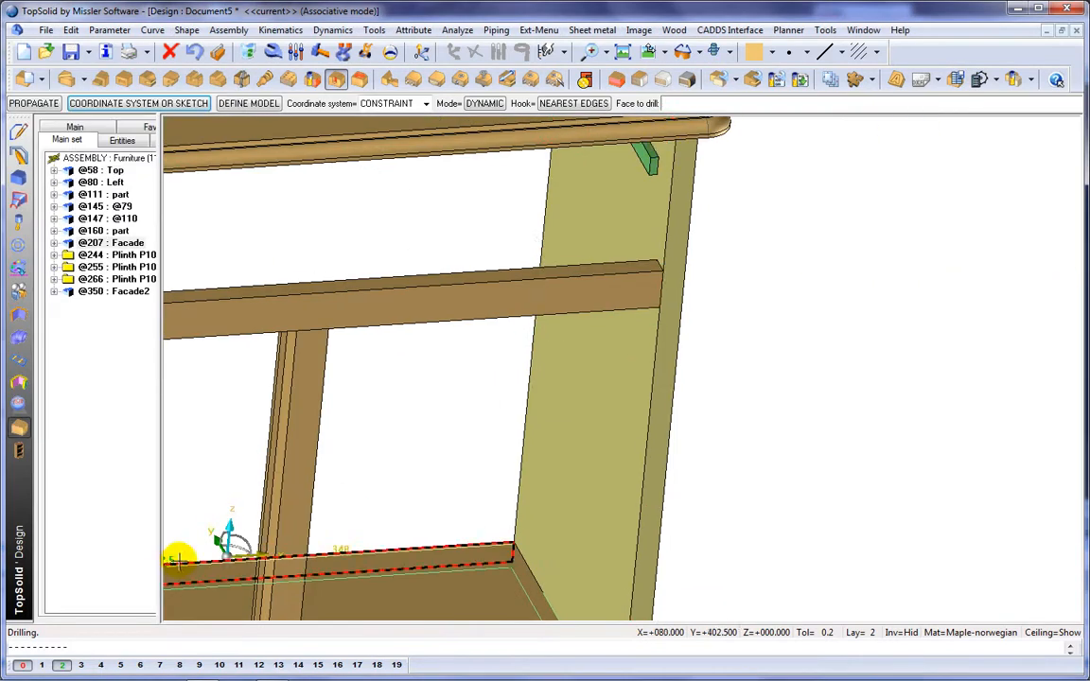
{"action": "left_click", "coordinate": [662, 153]}
{"action": "left_click", "coordinate": [168, 259]}
{"action": "left_click", "coordinate": [175, 426]}
Step: Set the edge distances of the upper hole in the right side panel to 32 mm and 16 mm
{"action": "left_click", "coordinate": [299, 59]}
{"action": "middle_click_drag", "start_coordinate": [662, 151], "coordinate": [859, 24]}
{"action": "scroll", "coordinate": [669, 312], "scroll_direction": "up", "scroll_amount": 3}
{"action": "left_click", "coordinate": [670, 312]}
{"action": "type", "text": "32"}
{"action": "key", "text": "Return"}
{"action": "left_click", "coordinate": [679, 279]}
{"action": "type", "text": "16"}
{"action": "key", "text": "Return"}
Step: Position the bottom panel's right hole 14 mm from the front edge and 17 mm from the right edge
{"action": "middle_click_drag", "start_coordinate": [776, 283], "coordinate": [773, 415]}
{"action": "scroll", "coordinate": [769, 423], "scroll_direction": "up", "scroll_amount": 4}
{"action": "left_click", "coordinate": [692, 473]}
{"action": "type", "text": "14"}
{"action": "key", "text": "Return"}
{"action": "left_click", "coordinate": [721, 466]}
{"action": "type", "text": "17"}
{"action": "key", "text": "Return"}
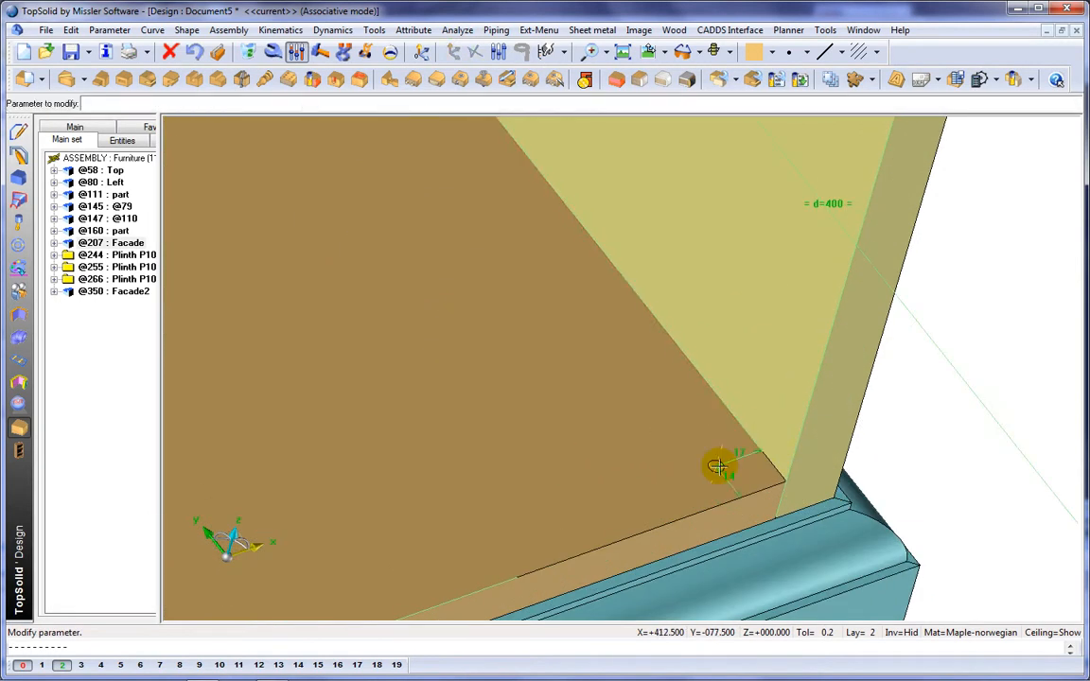
Step: Position the bottom panel's left hole 14 mm from the front edge and 17 mm from the left edge
{"action": "scroll", "coordinate": [718, 466], "scroll_direction": "down", "scroll_amount": 4}
{"action": "scroll", "coordinate": [364, 568], "scroll_direction": "up", "scroll_amount": 5}
{"action": "left_click", "coordinate": [273, 567]}
{"action": "type", "text": "14"}
{"action": "key", "text": "Return"}
{"action": "left_click", "coordinate": [206, 574]}
{"action": "type", "text": "17mm"}
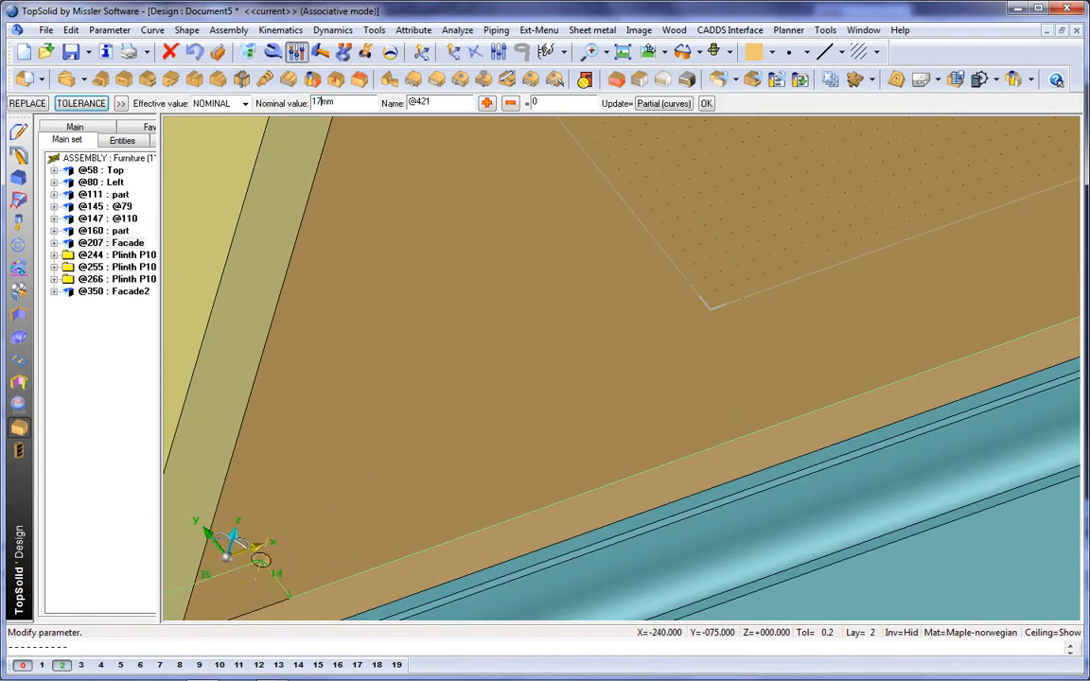
{"action": "key", "text": "Return"}
{"action": "scroll", "coordinate": [572, 299], "scroll_direction": "down", "scroll_amount": 6}
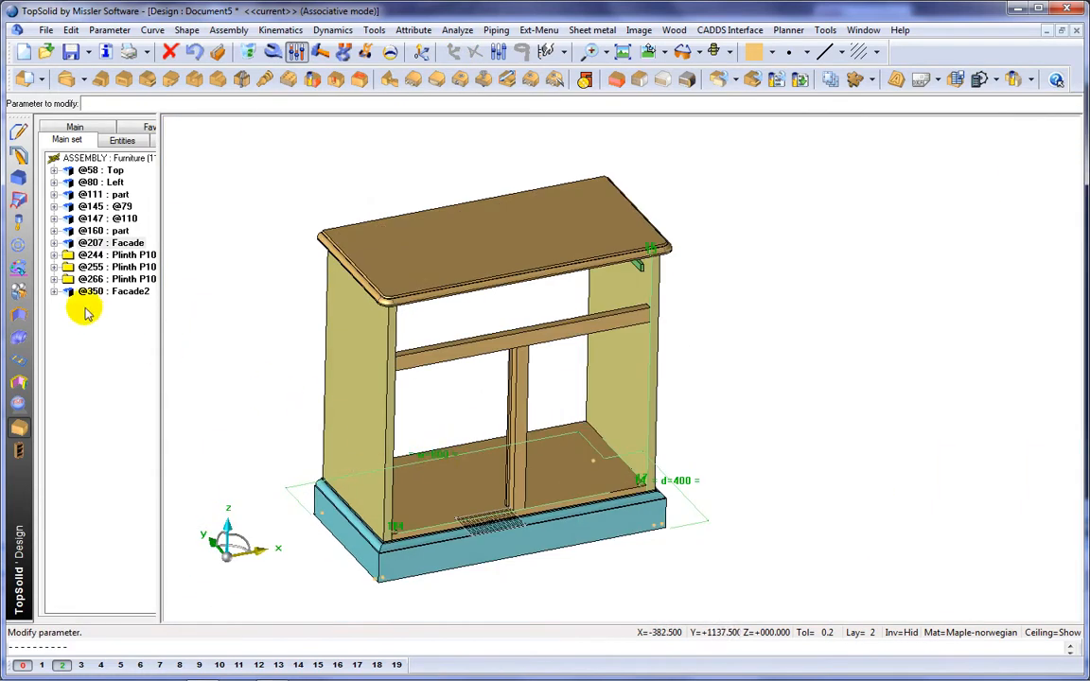
Step: Include the standard Back component from Compos-PiB, Demo, Furniture, fitting it between the side panels, top and bottom panel
{"action": "left_click", "coordinate": [19, 244]}
{"action": "left_click", "coordinate": [47, 81]}
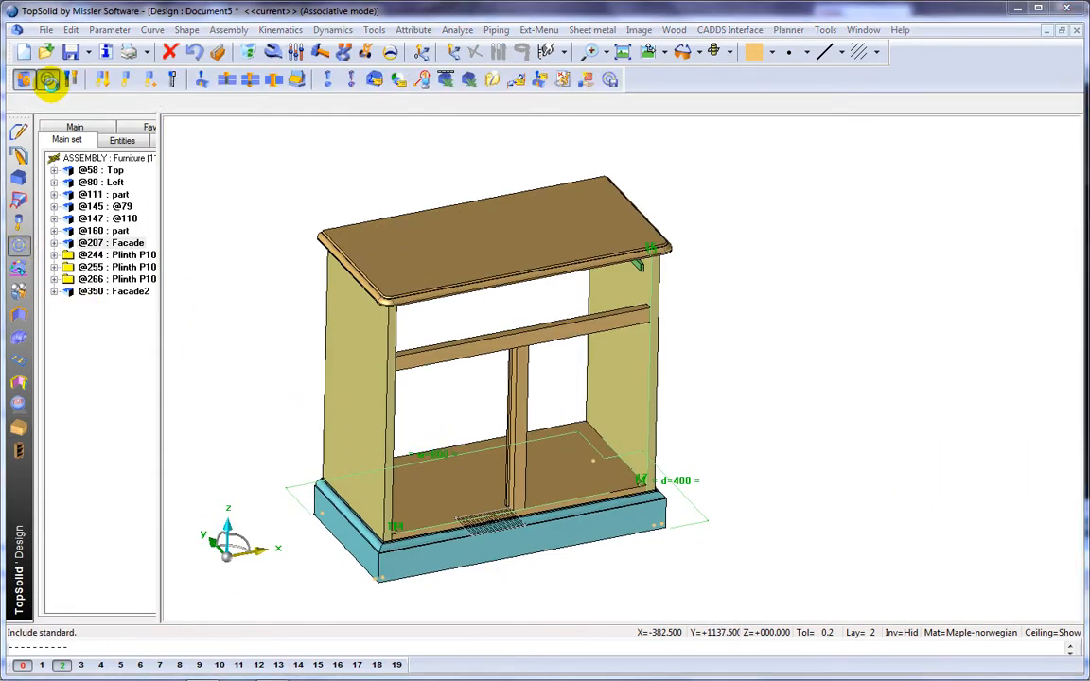
{"action": "left_click", "coordinate": [412, 327]}
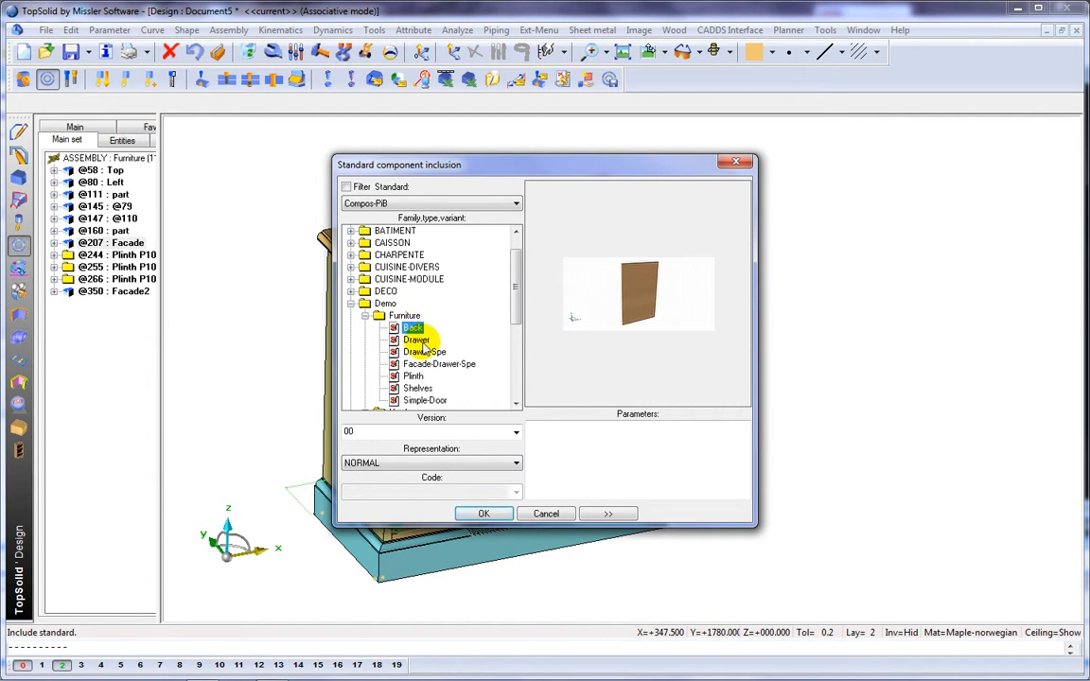
{"action": "left_click", "coordinate": [484, 516]}
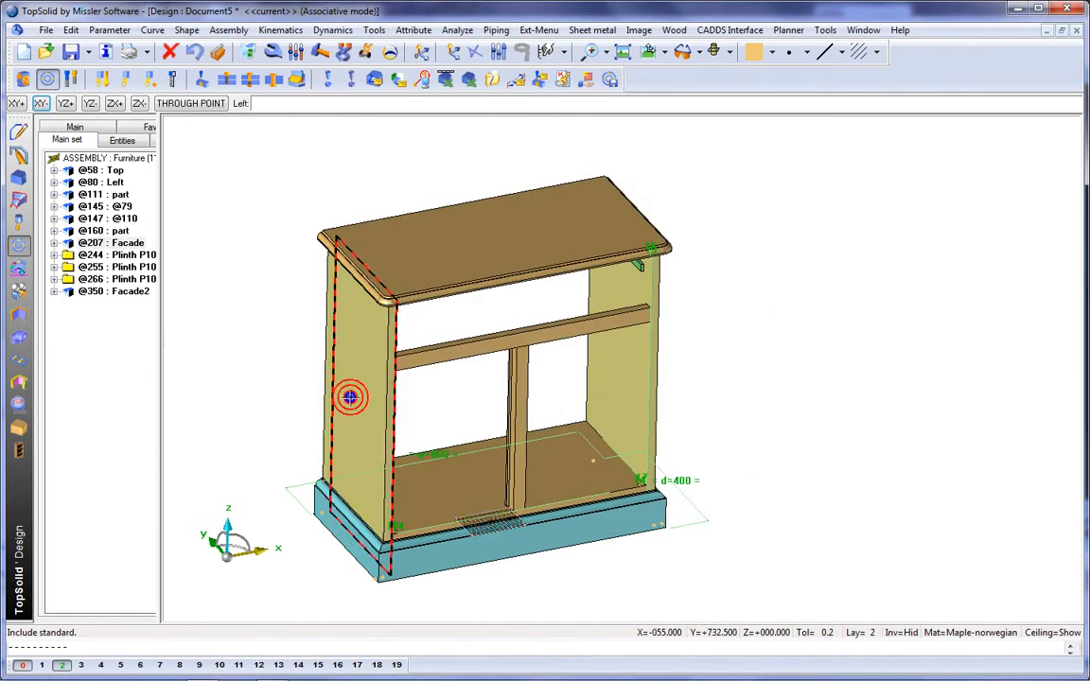
{"action": "left_click", "coordinate": [592, 381]}
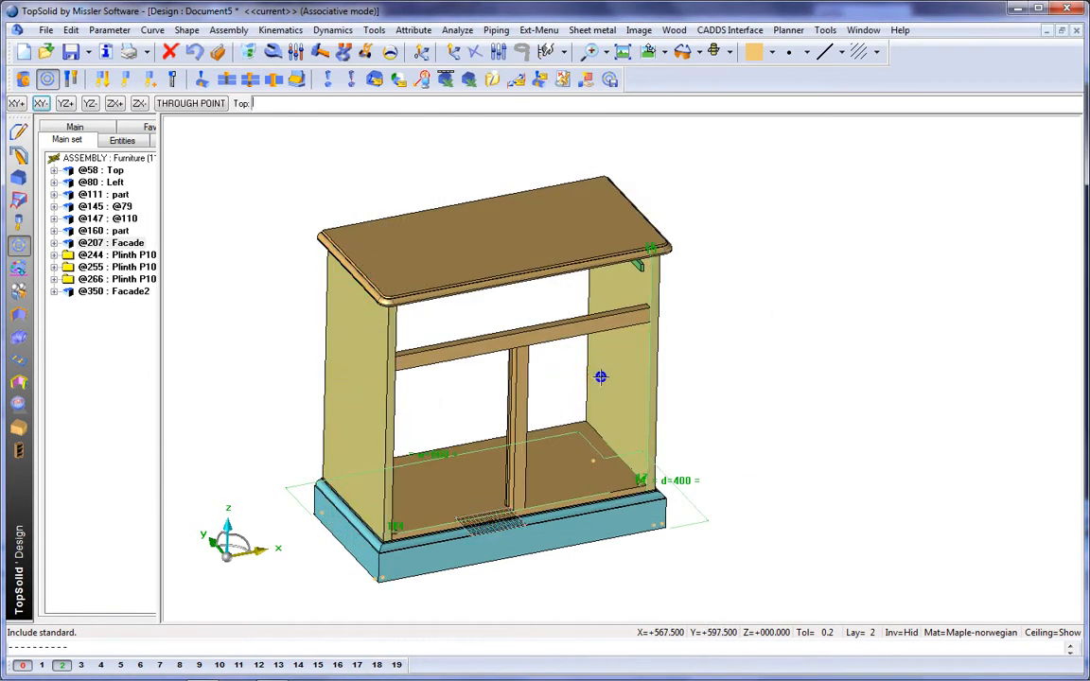
{"action": "left_click", "coordinate": [541, 231]}
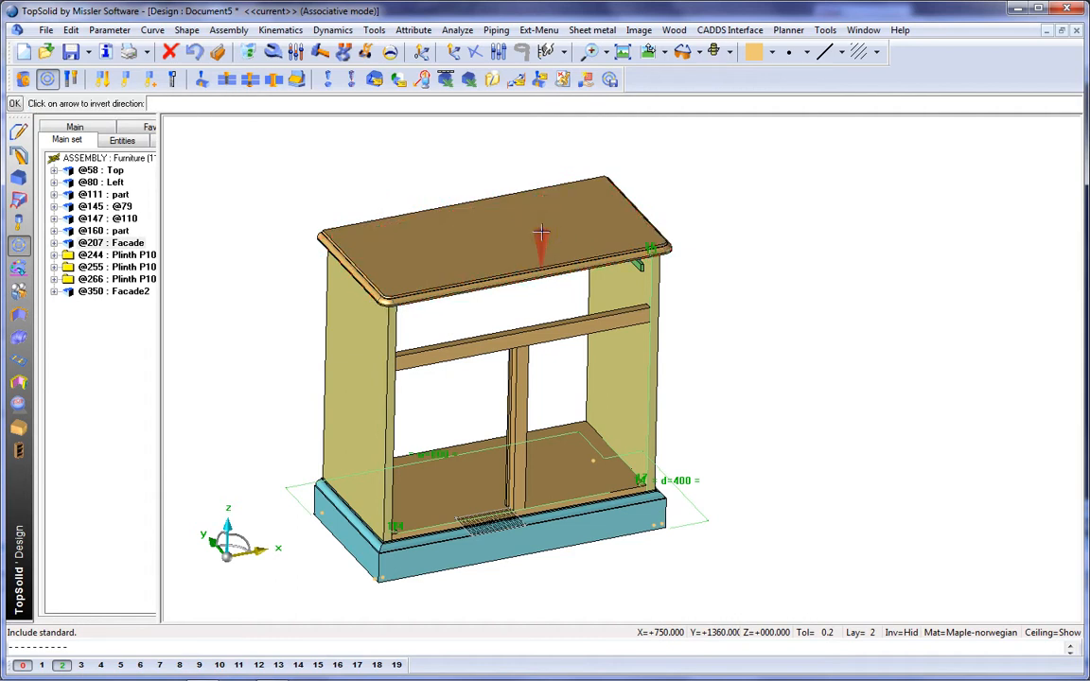
{"action": "left_click", "coordinate": [553, 451]}
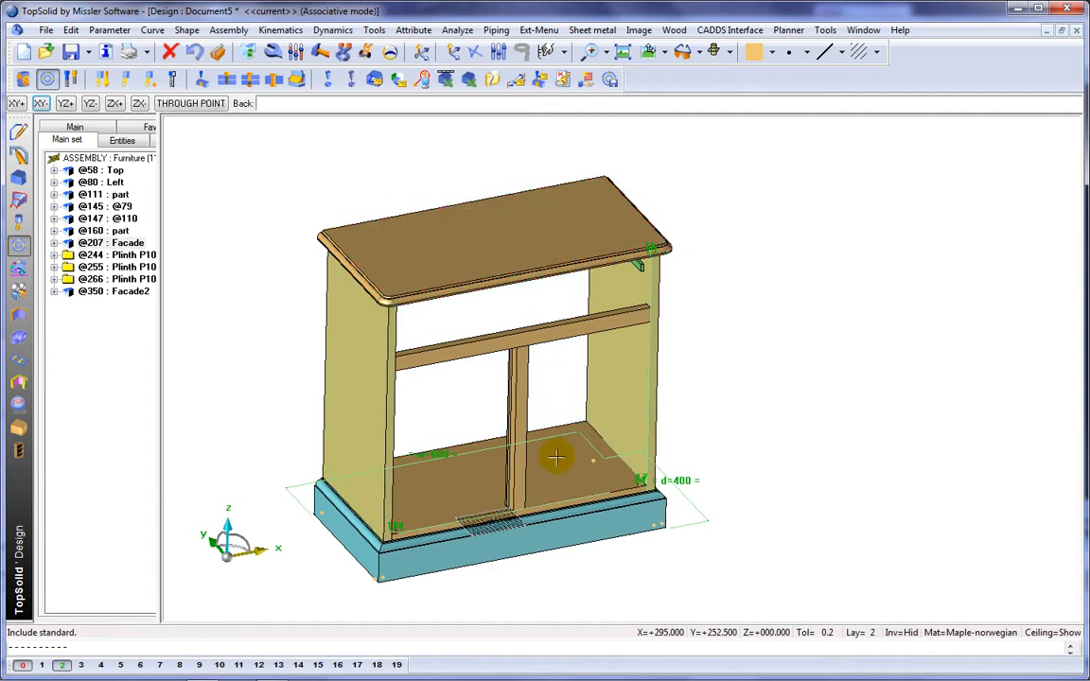
{"action": "left_click", "coordinate": [557, 403]}
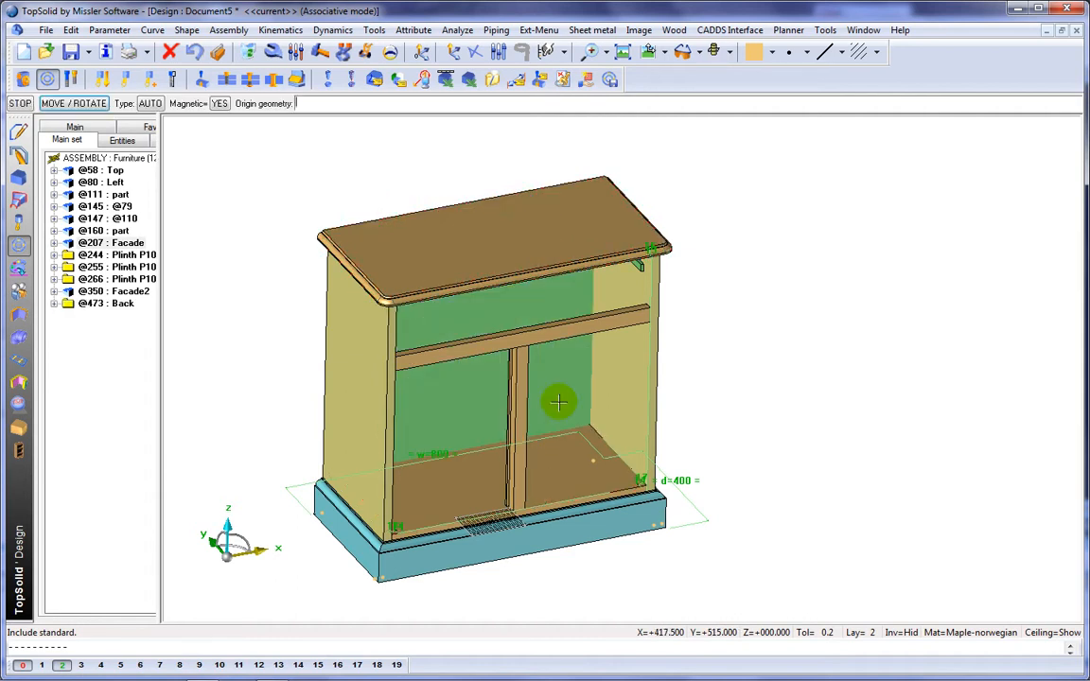
Step: Finish positioning the back and apply its groove automatically to the surrounding panels
{"action": "key", "text": "Escape"}
{"action": "key", "text": "Escape"}
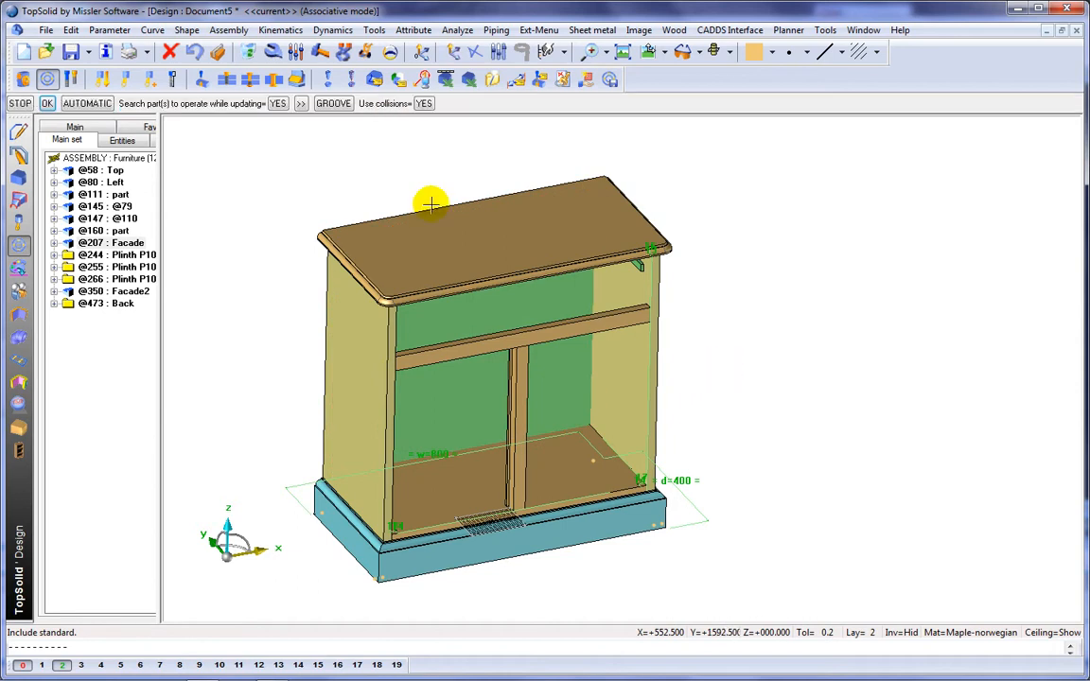
{"action": "left_click", "coordinate": [90, 103]}
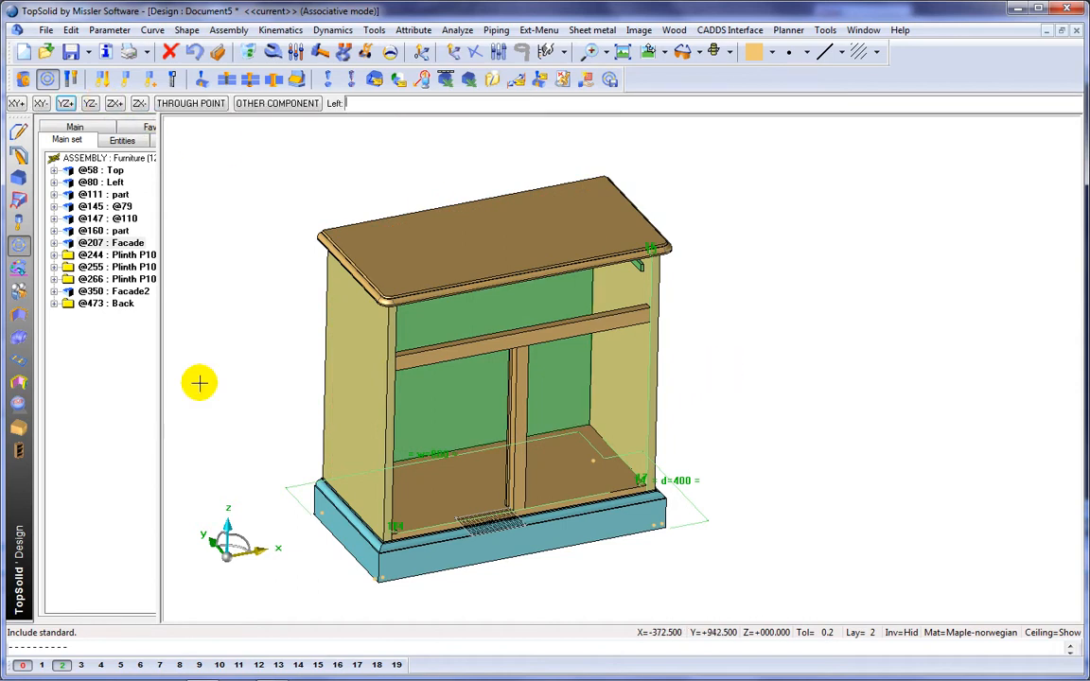
Step: Move the back panel to layer 4, inspect the grooves with it hidden, and turn layer 4 back on
{"action": "left_click", "coordinate": [101, 664]}
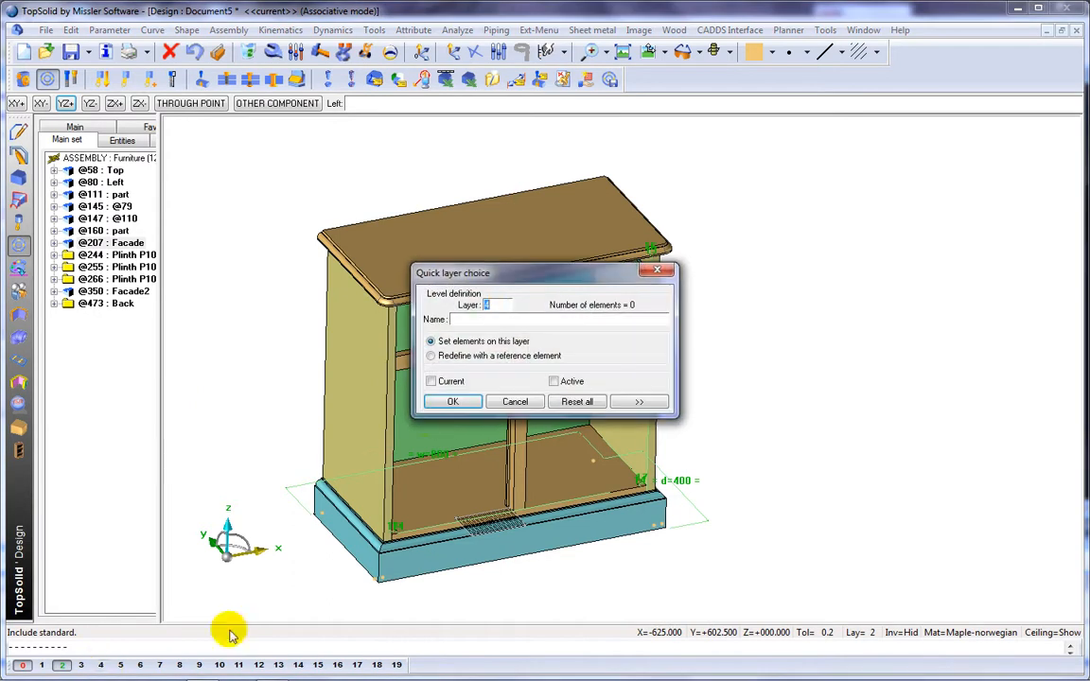
{"action": "left_click", "coordinate": [453, 402]}
{"action": "scroll", "coordinate": [604, 420], "scroll_direction": "up", "scroll_amount": 5}
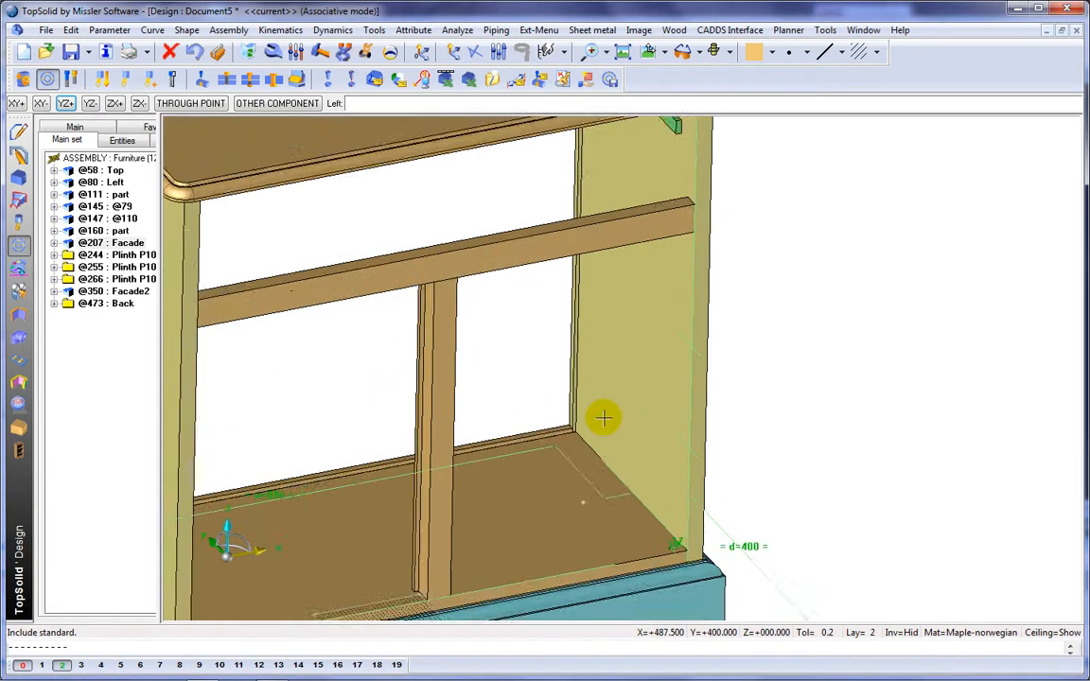
{"action": "scroll", "coordinate": [603, 419], "scroll_direction": "down", "scroll_amount": 5}
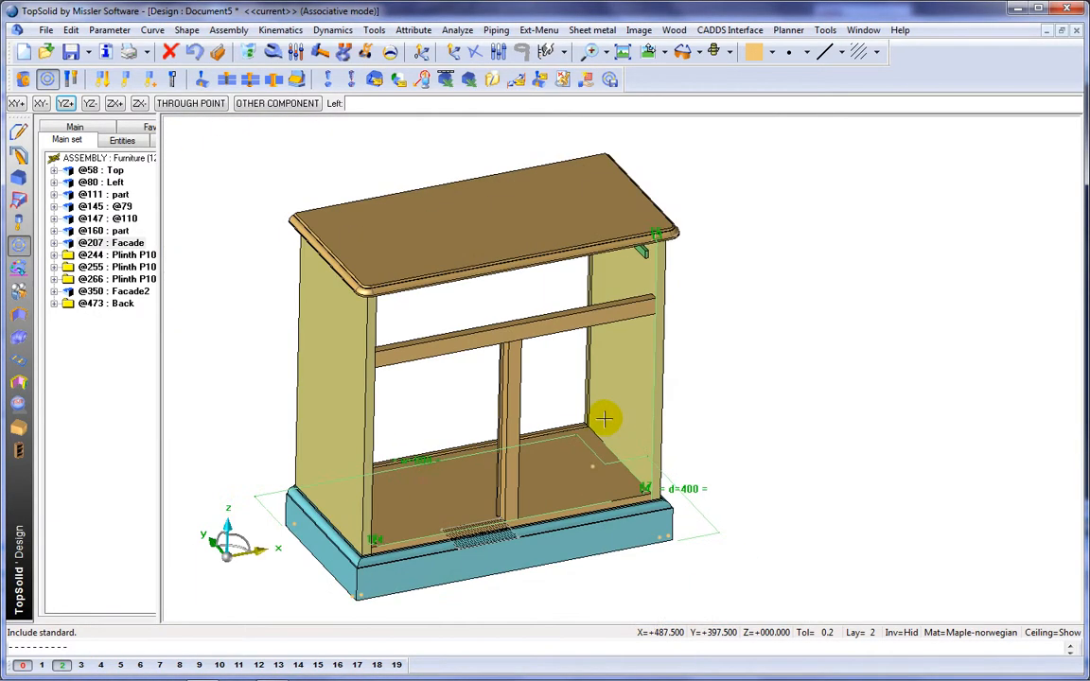
{"action": "left_click", "coordinate": [102, 665]}
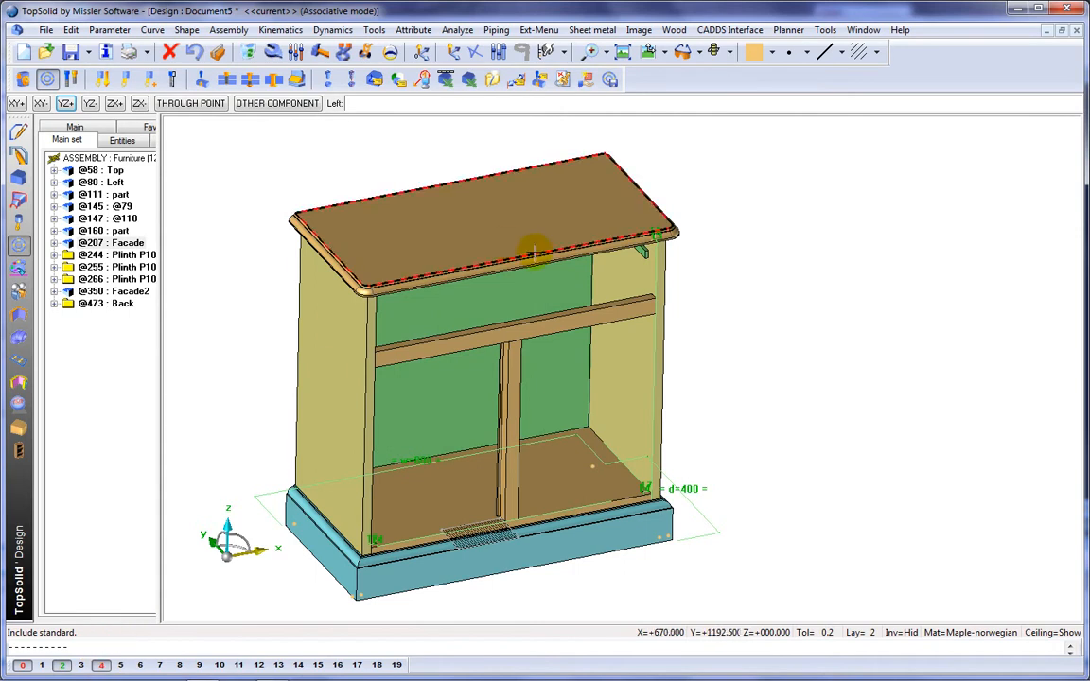
Step: Switch the view to conical perspective and render the cabinet with realistic wood textures and edges
{"action": "right_click", "coordinate": [655, 112]}
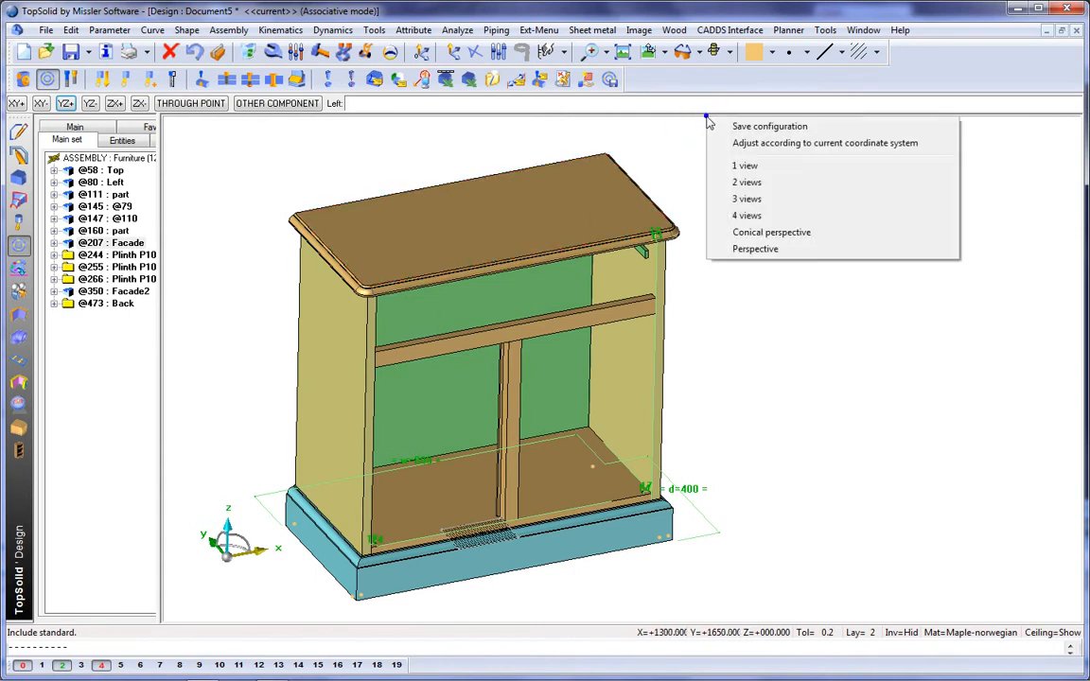
{"action": "left_click", "coordinate": [748, 231]}
{"action": "middle_click_drag", "start_coordinate": [753, 237], "coordinate": [835, 247]}
{"action": "left_click", "coordinate": [732, 53]}
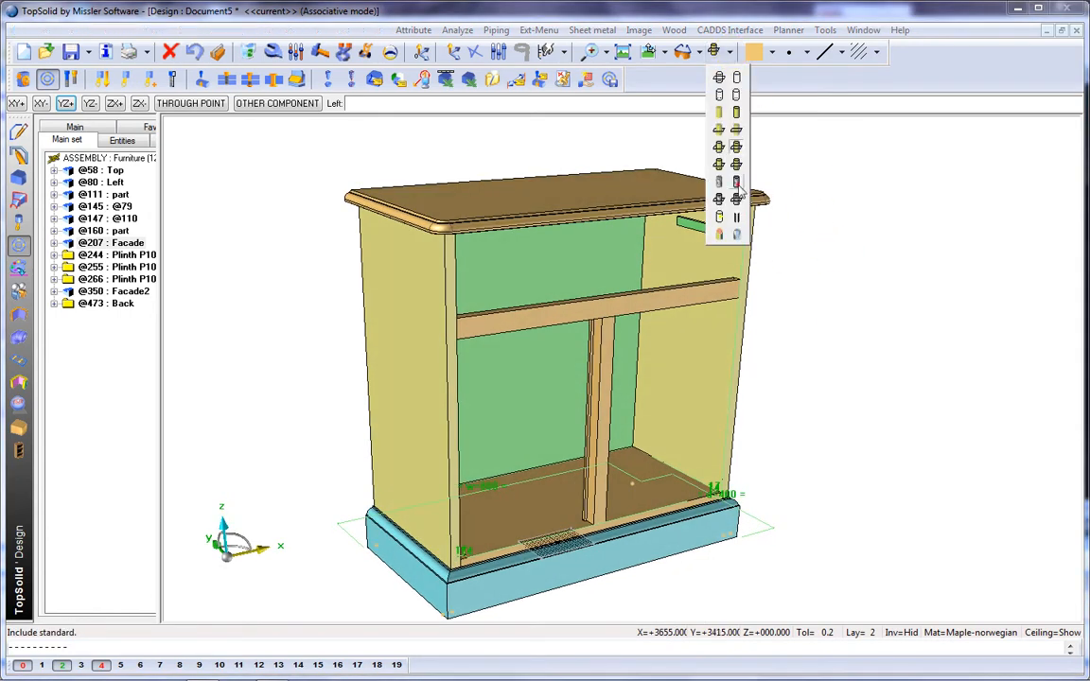
{"action": "left_click", "coordinate": [736, 182]}
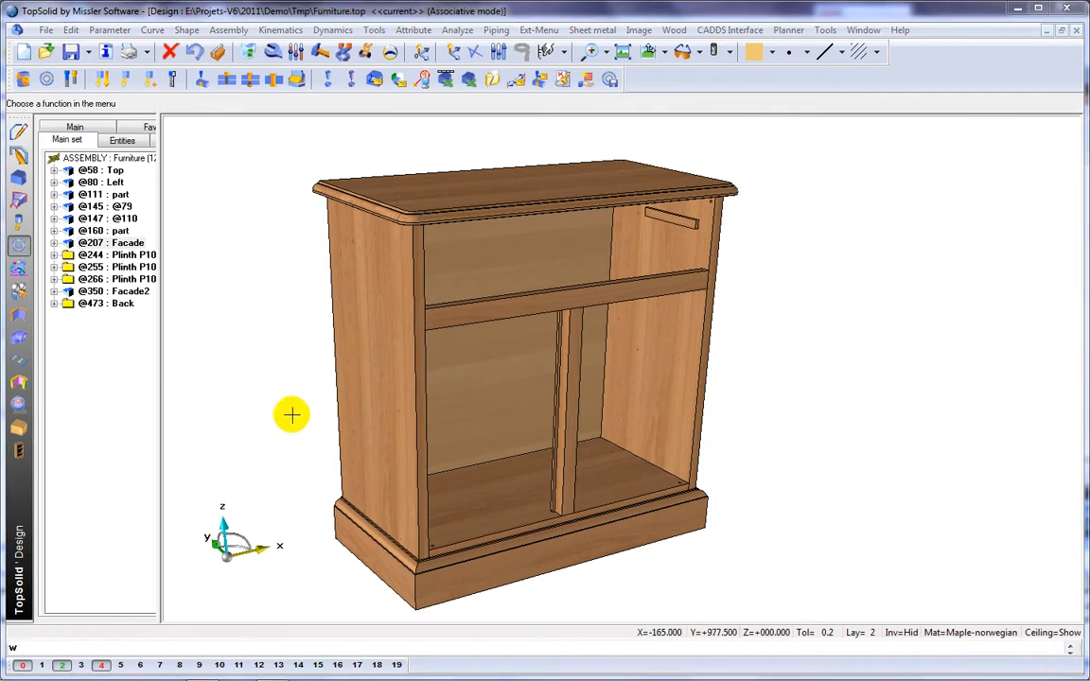
Step: Set the cabinet's width parameter w to 1200 mm
{"action": "left_click", "coordinate": [297, 52]}
{"action": "type", "text": "w"}
{"action": "key", "text": "Return"}
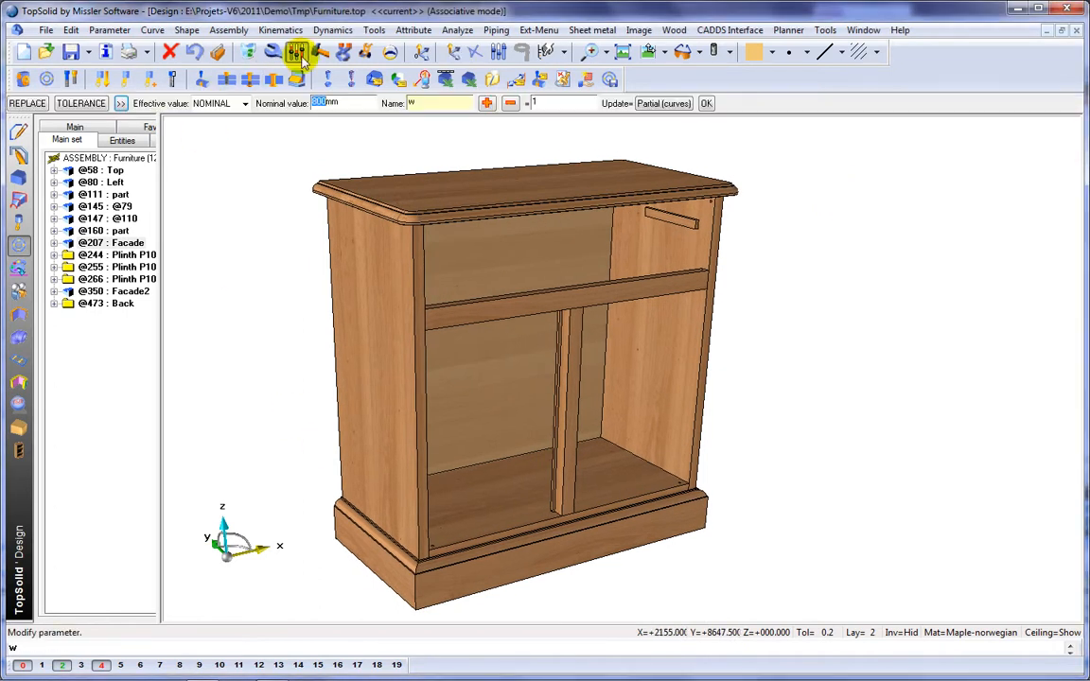
{"action": "type", "text": "1200"}
{"action": "key", "text": "Return"}
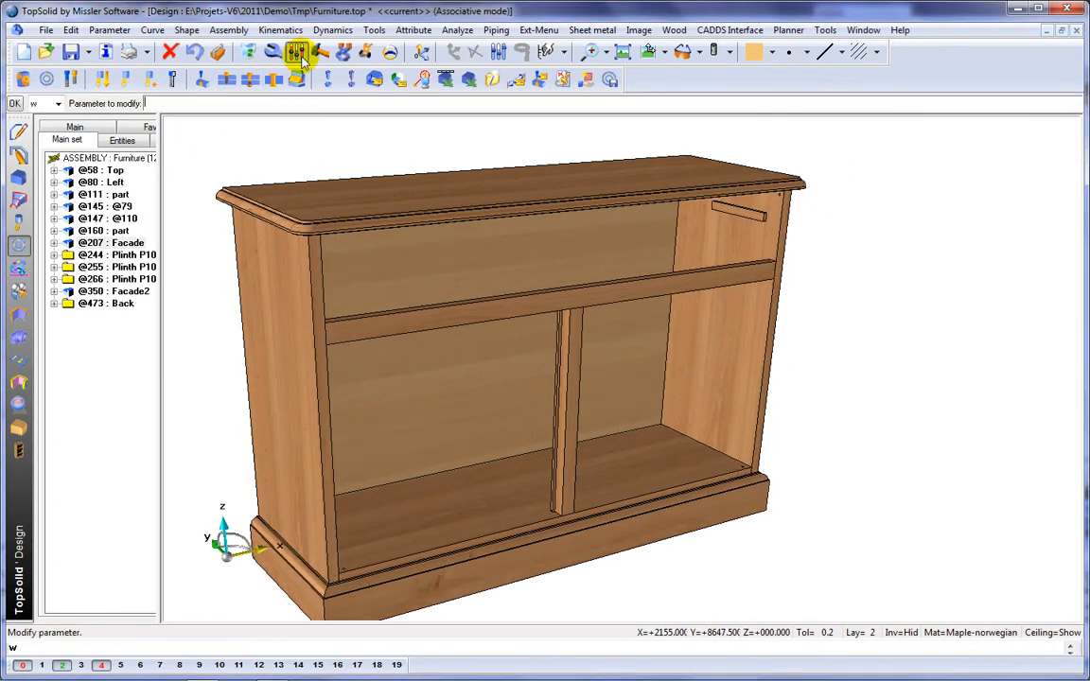
Step: Set the height parameter h to 700 mm and the depth parameter d to 500 mm
{"action": "type", "text": "h"}
{"action": "key", "text": "Return"}
{"action": "type", "text": "700"}
{"action": "key", "text": "Return"}
{"action": "key", "text": "Return"}
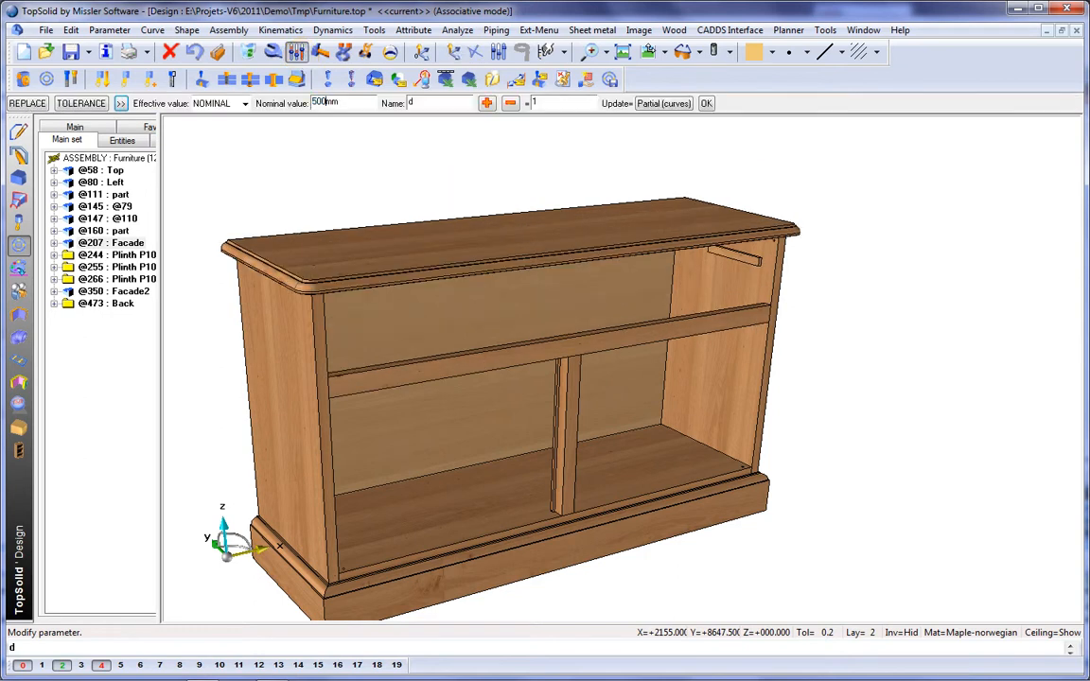
{"action": "type", "text": "500mm"}
{"action": "key", "text": "Return"}
Step: Undo the depth, height and width parameter changes and return the cabinet to colour-shaded display with edges
{"action": "left_click", "coordinate": [194, 52]}
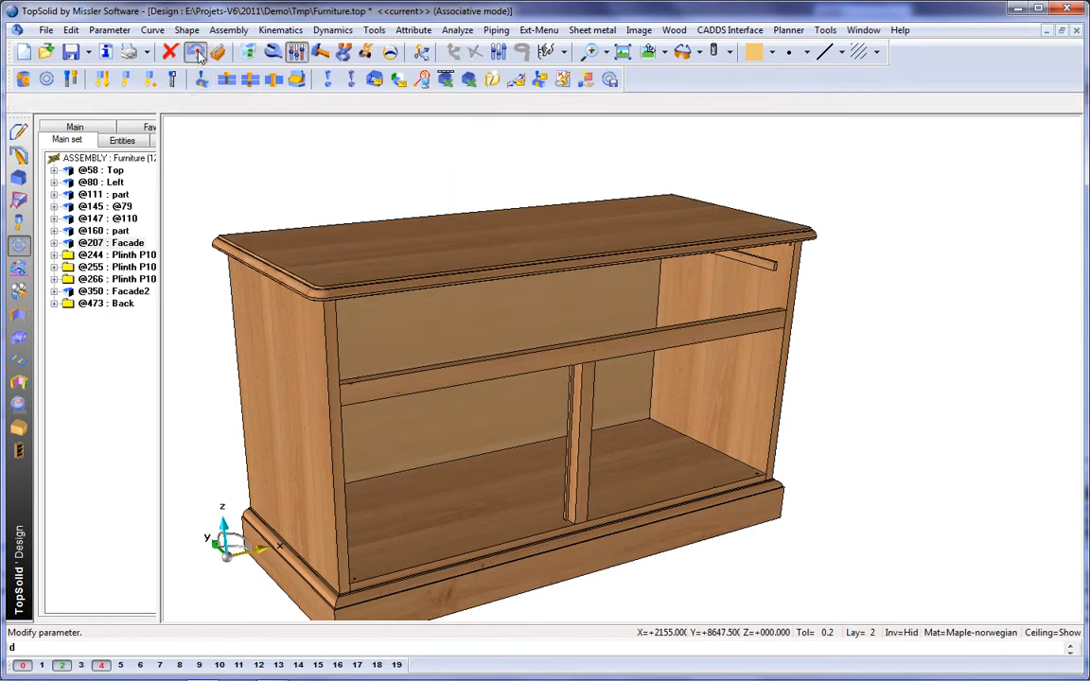
{"action": "left_click", "coordinate": [196, 54]}
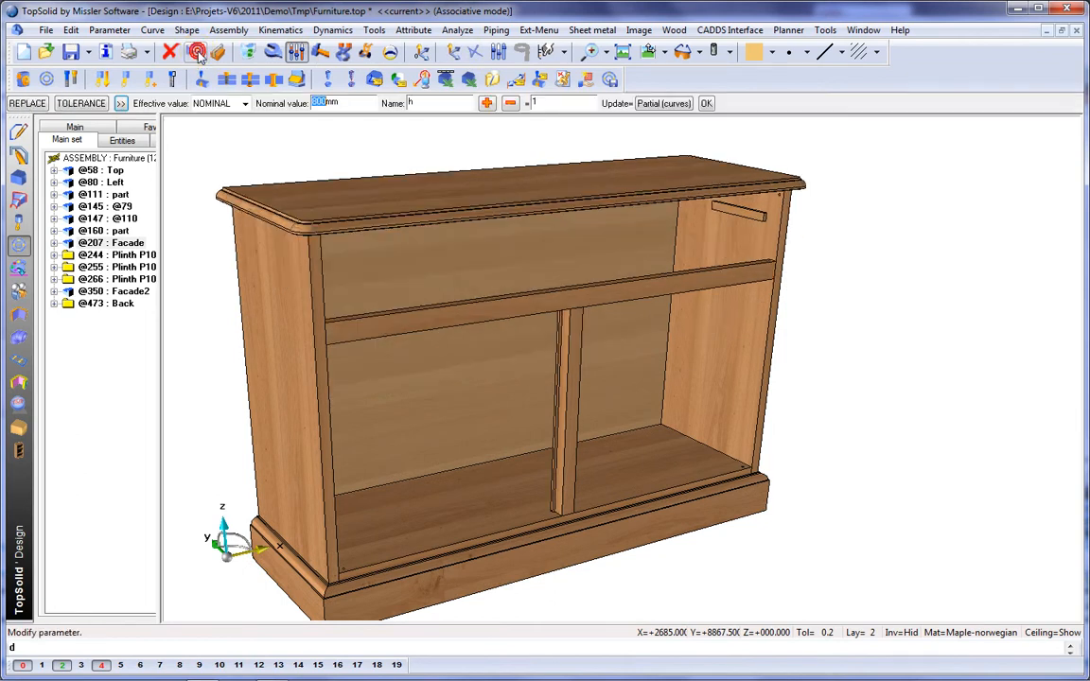
{"action": "left_click", "coordinate": [196, 54]}
{"action": "left_click", "coordinate": [196, 54]}
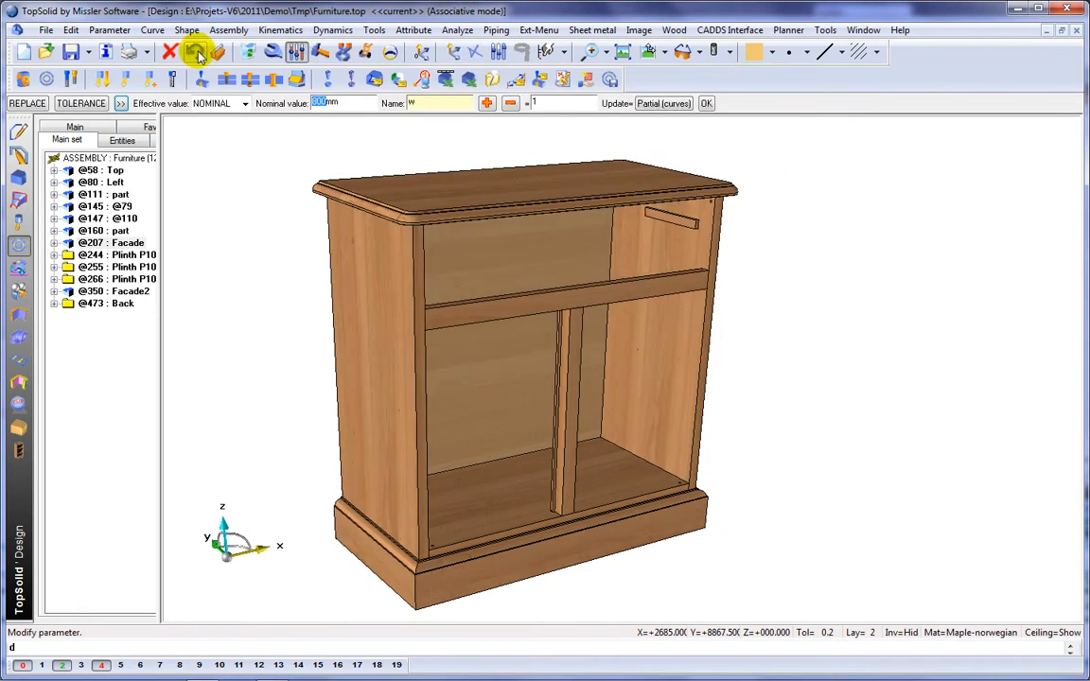
{"action": "left_click", "coordinate": [196, 54]}
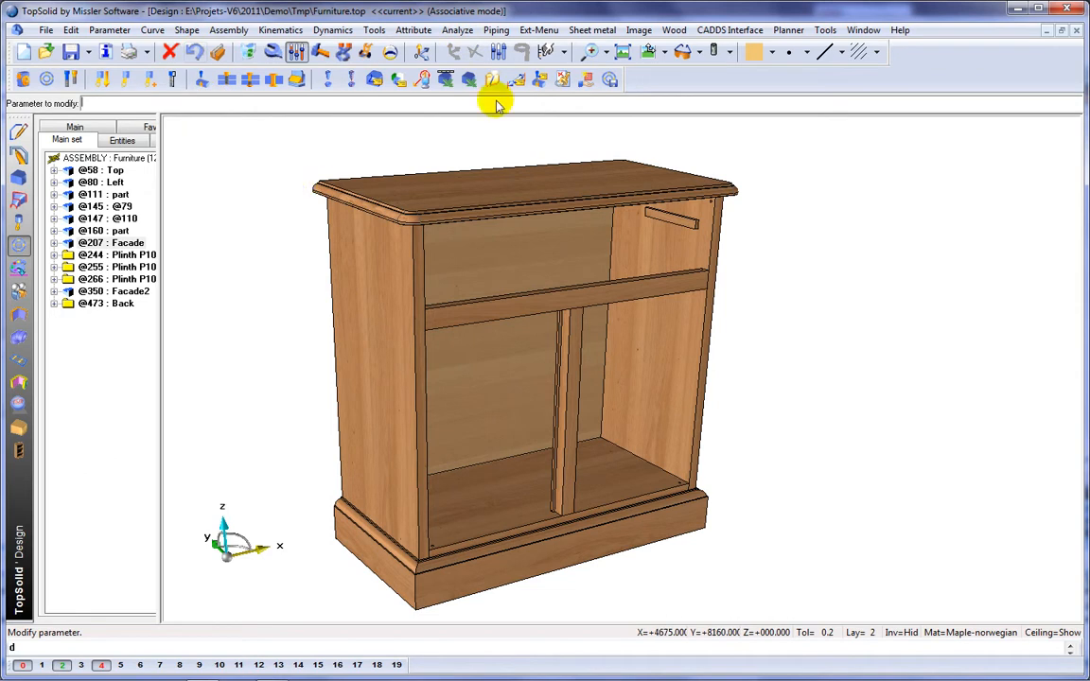
{"action": "left_click", "coordinate": [730, 53]}
{"action": "left_click", "coordinate": [737, 112]}
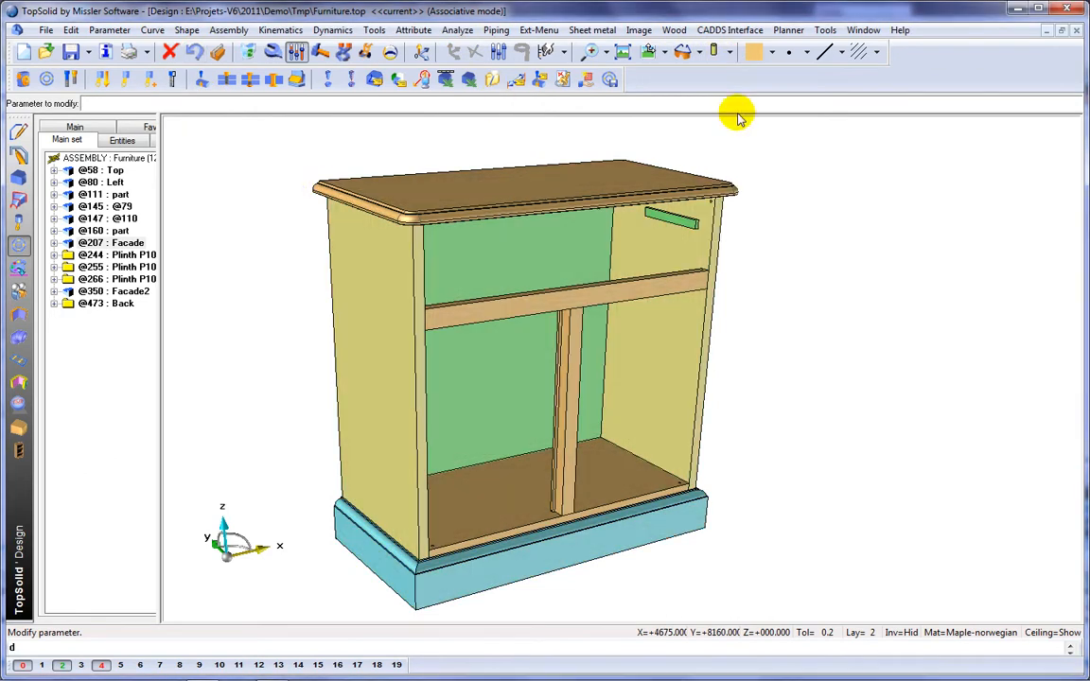
Step: Start an automatic assembly of the cabinet using the rule Dowel-Cam-Dist-80-48
{"action": "left_click", "coordinate": [19, 429]}
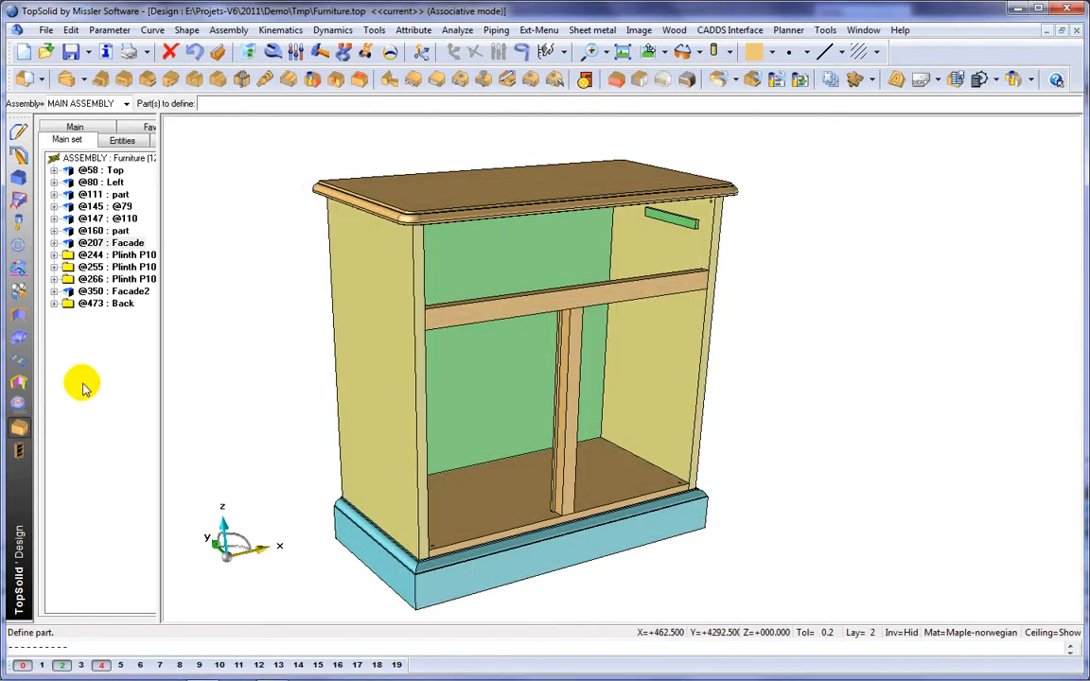
{"action": "left_click", "coordinate": [557, 82]}
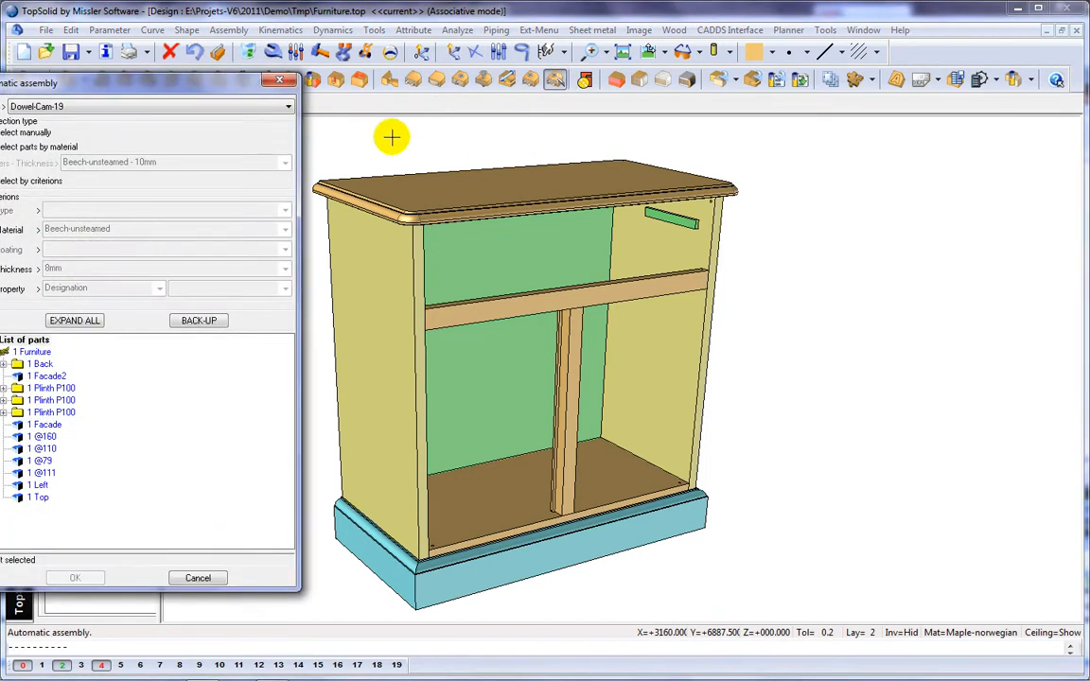
{"action": "left_click_drag", "start_coordinate": [203, 86], "coordinate": [286, 88]}
{"action": "left_click", "coordinate": [210, 111]}
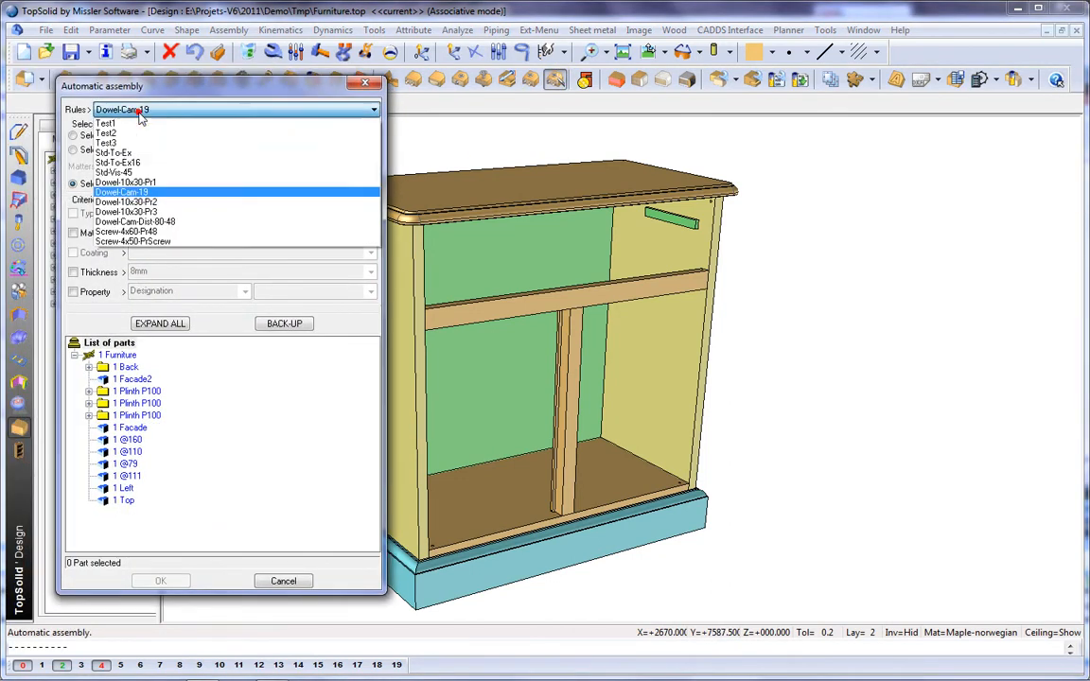
{"action": "left_click", "coordinate": [141, 224]}
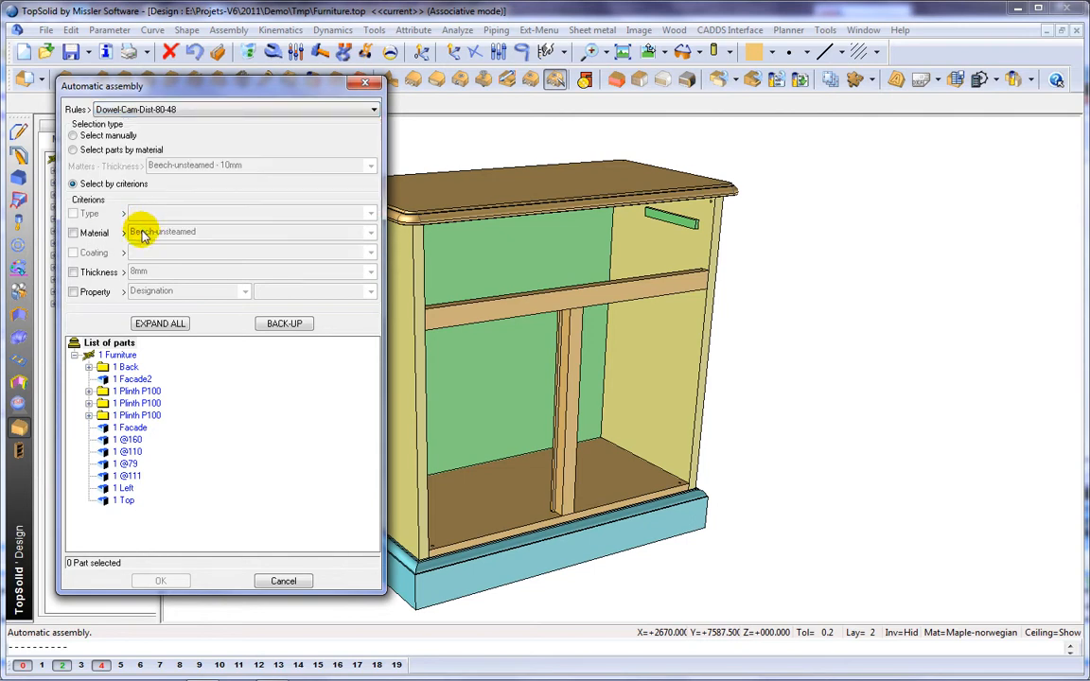
Step: Select the parts to assemble by the criteria material Maple-norwegian and thickness 22mm
{"action": "left_click", "coordinate": [72, 233]}
{"action": "left_click", "coordinate": [138, 232]}
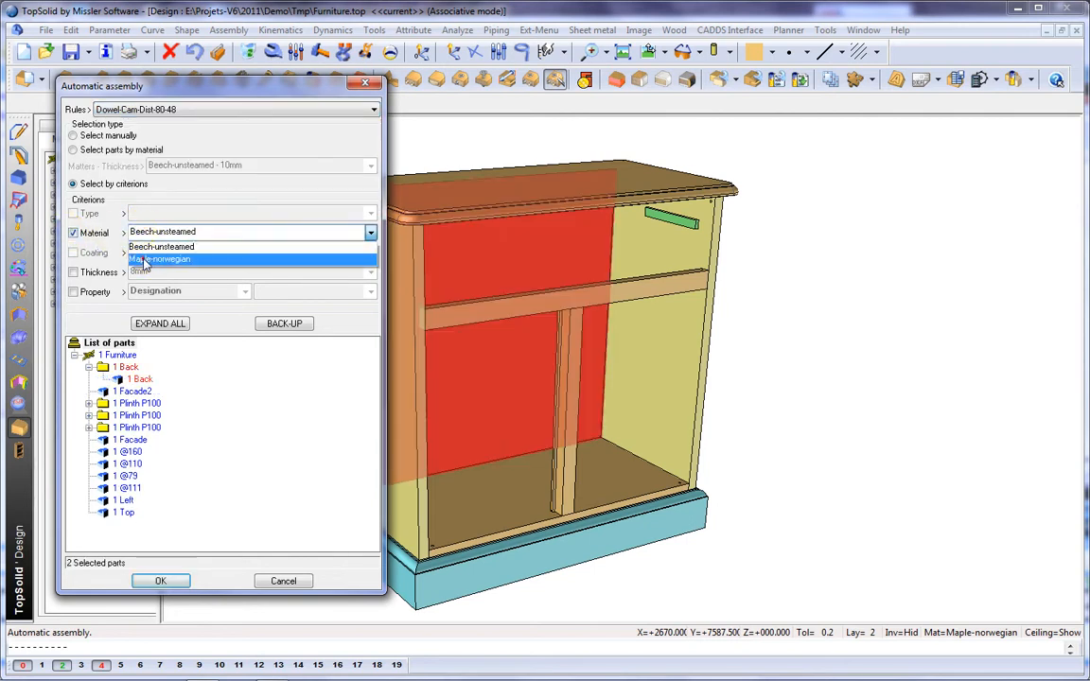
{"action": "left_click", "coordinate": [140, 255]}
{"action": "left_click", "coordinate": [73, 272]}
{"action": "left_click", "coordinate": [170, 273]}
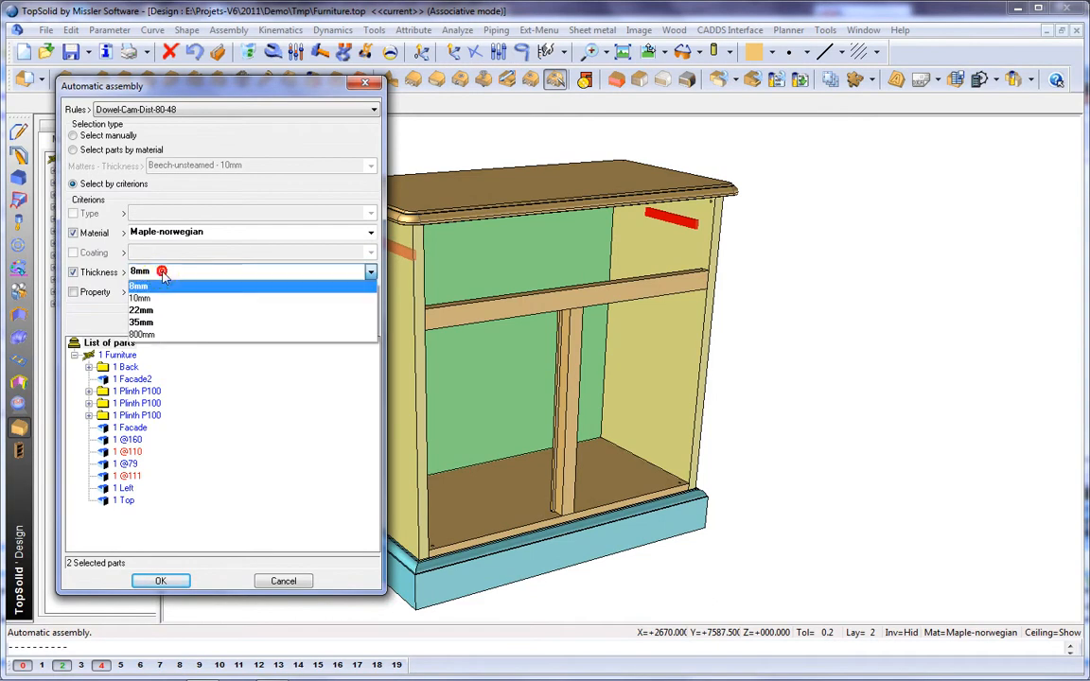
{"action": "left_click", "coordinate": [150, 312]}
Step: Exclude the three Plinth P100 components from the assembly selection and confirm the remaining parts
{"action": "left_click", "coordinate": [137, 391]}
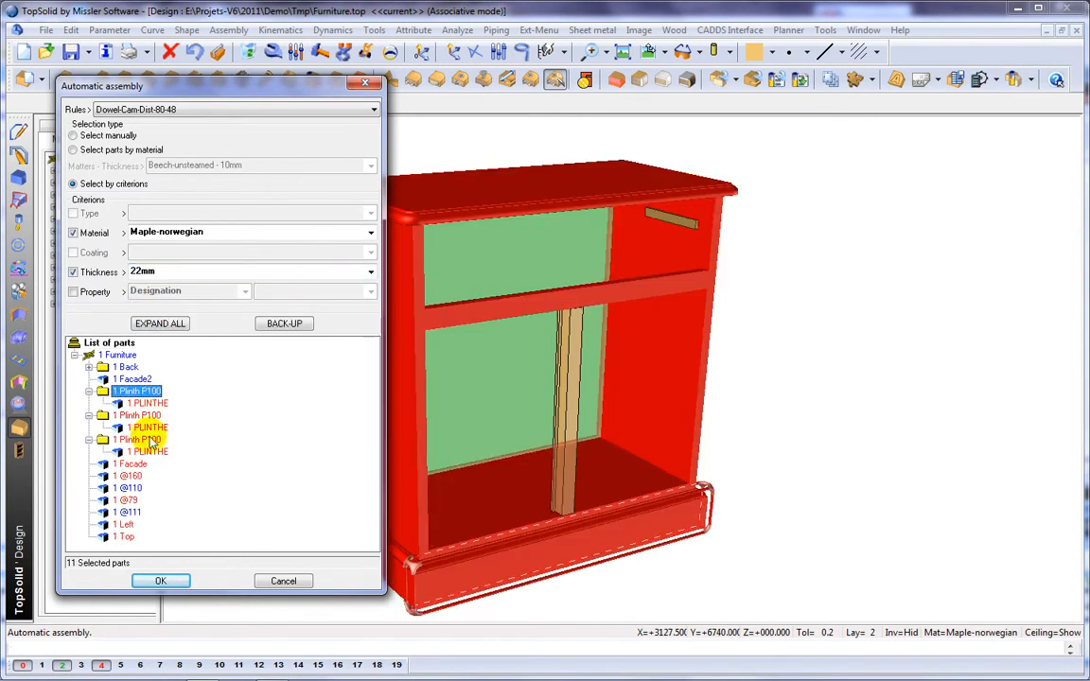
{"action": "left_click", "coordinate": [151, 452], "text": "shift"}
{"action": "right_click", "coordinate": [155, 458]}
{"action": "left_click", "coordinate": [203, 476]}
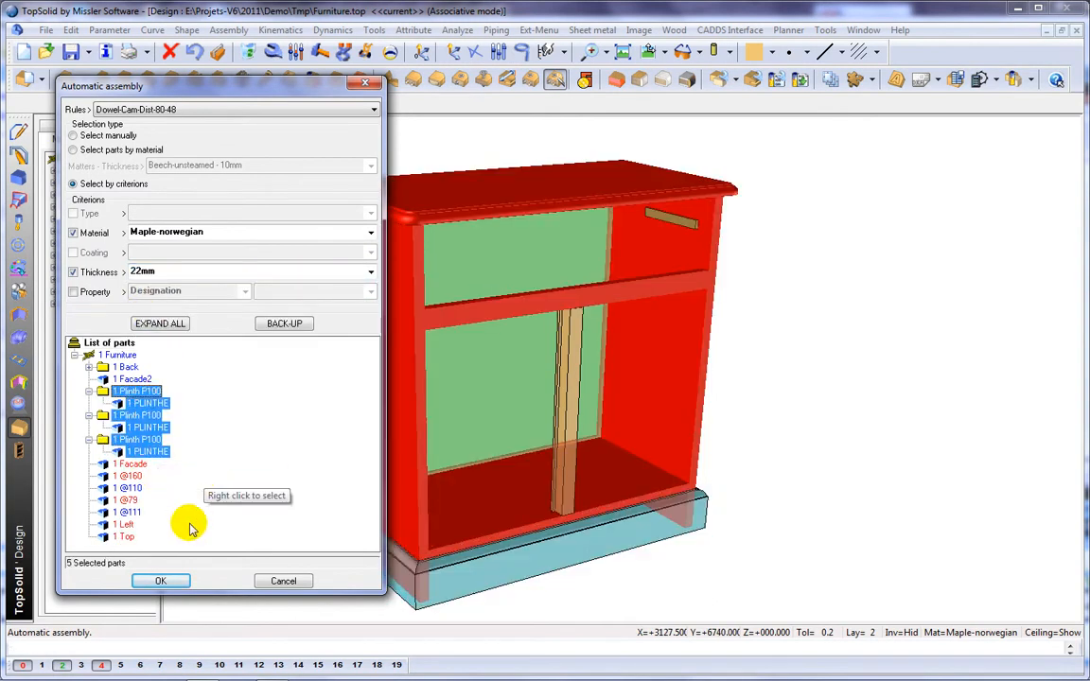
{"action": "left_click", "coordinate": [163, 580]}
Step: Define the centring sense for the dowel-cam fittings and place them on the inside face of the bottom panel
{"action": "left_click", "coordinate": [461, 579]}
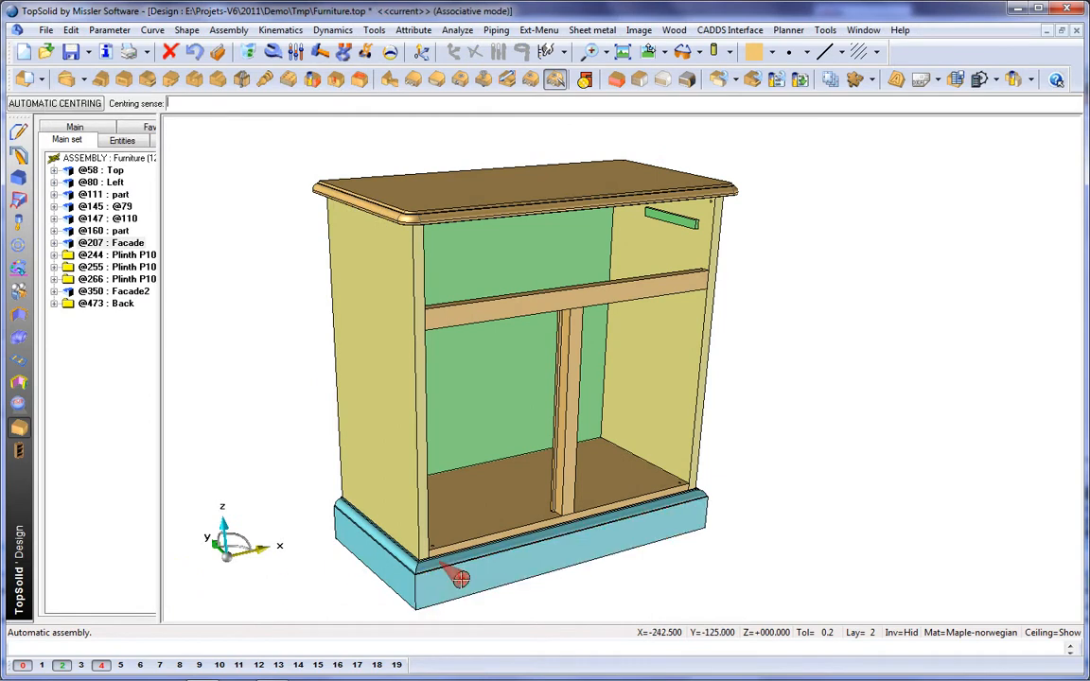
{"action": "right_click", "coordinate": [460, 580]}
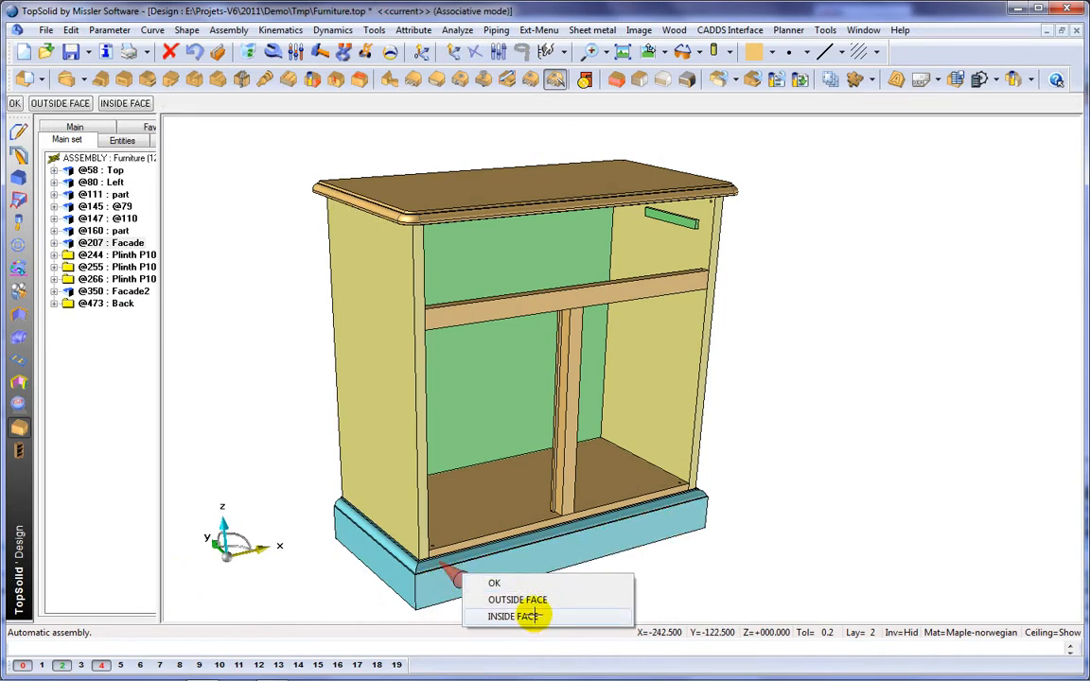
{"action": "left_click", "coordinate": [525, 615]}
{"action": "scroll", "coordinate": [657, 464], "scroll_direction": "up", "scroll_amount": 5}
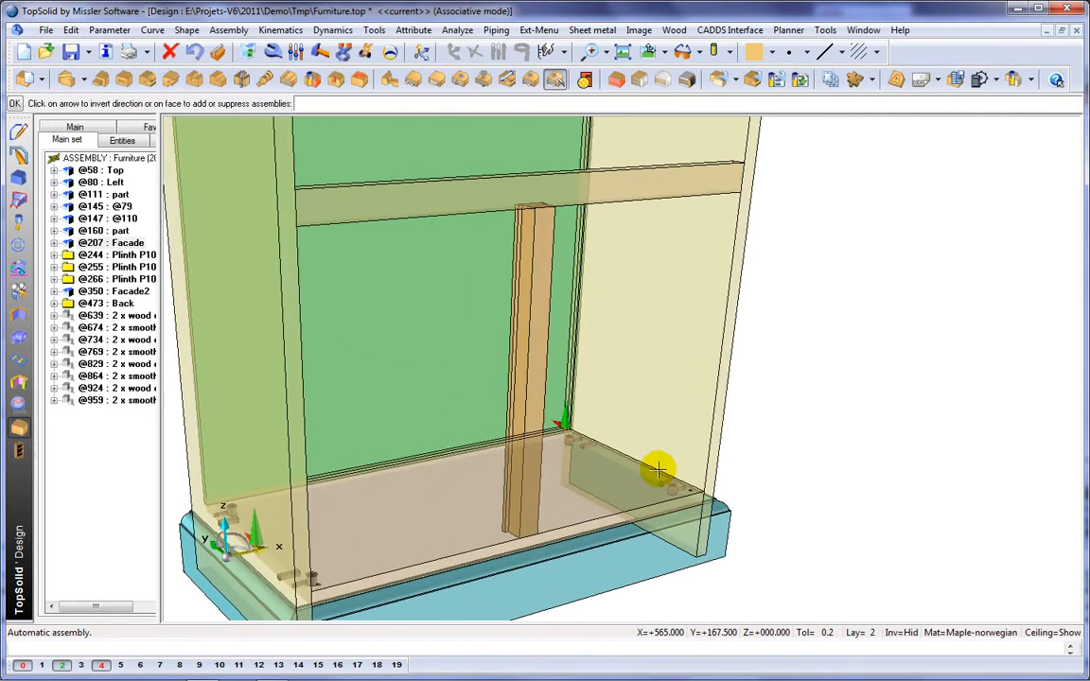
Step: Switch the cabinet display to realistic shading that shows the wood textures and the part edges
{"action": "scroll", "coordinate": [656, 467], "scroll_direction": "down", "scroll_amount": 4}
{"action": "middle_click_drag", "start_coordinate": [840, 520], "coordinate": [766, 490]}
{"action": "left_click", "coordinate": [728, 52]}
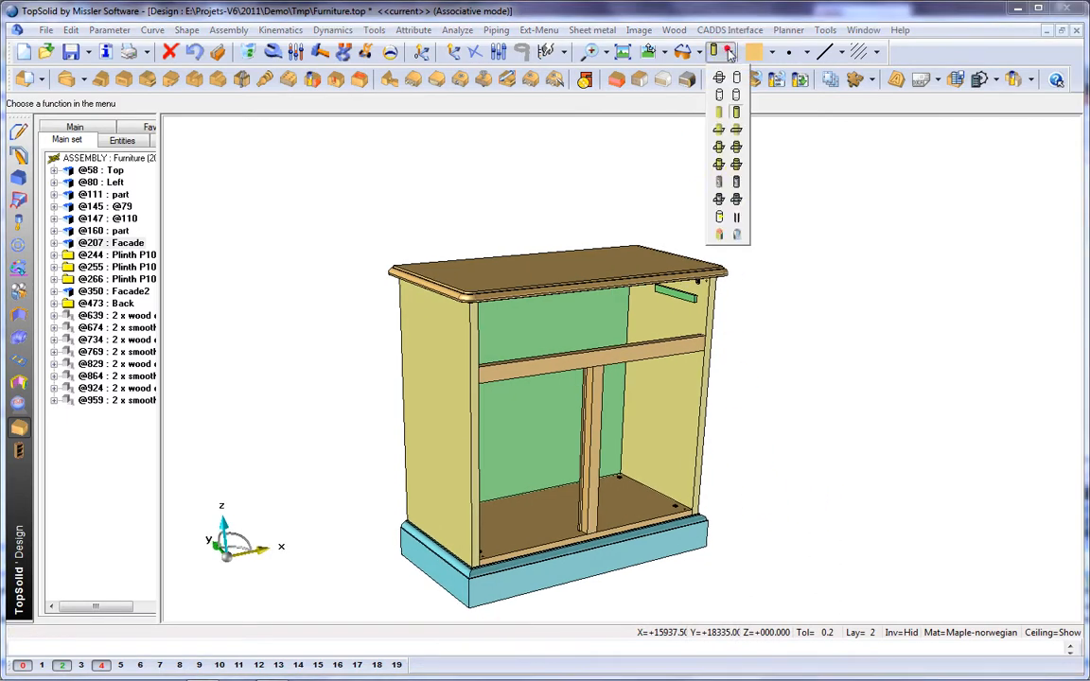
{"action": "left_click", "coordinate": [738, 187]}
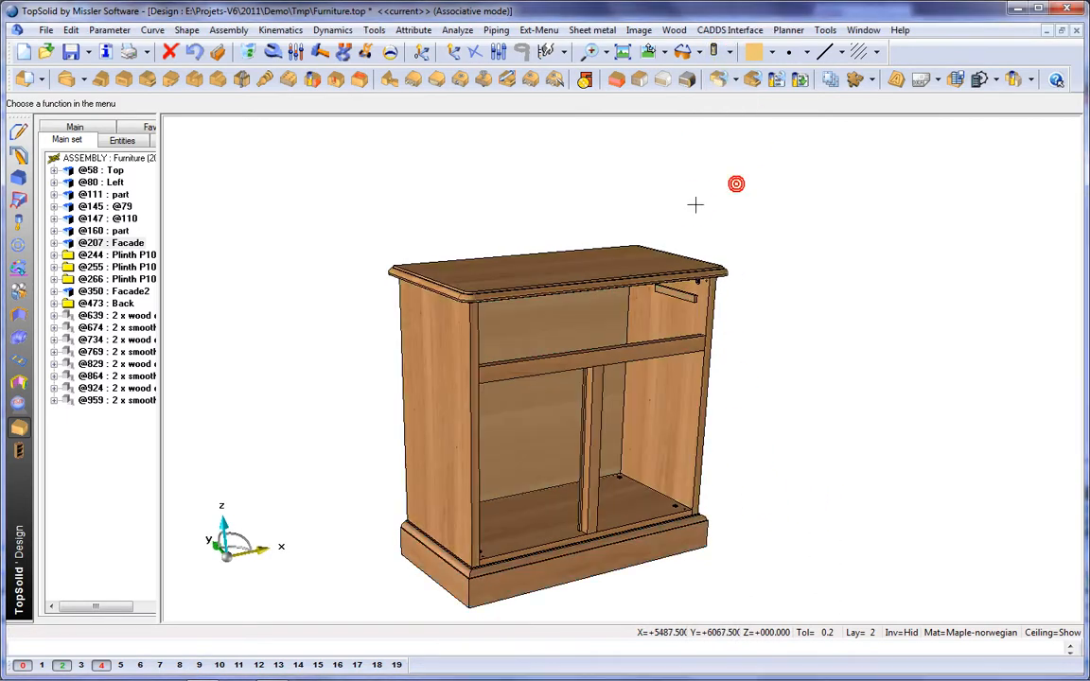
{"action": "right_click", "coordinate": [655, 116]}
{"action": "left_click", "coordinate": [705, 247]}
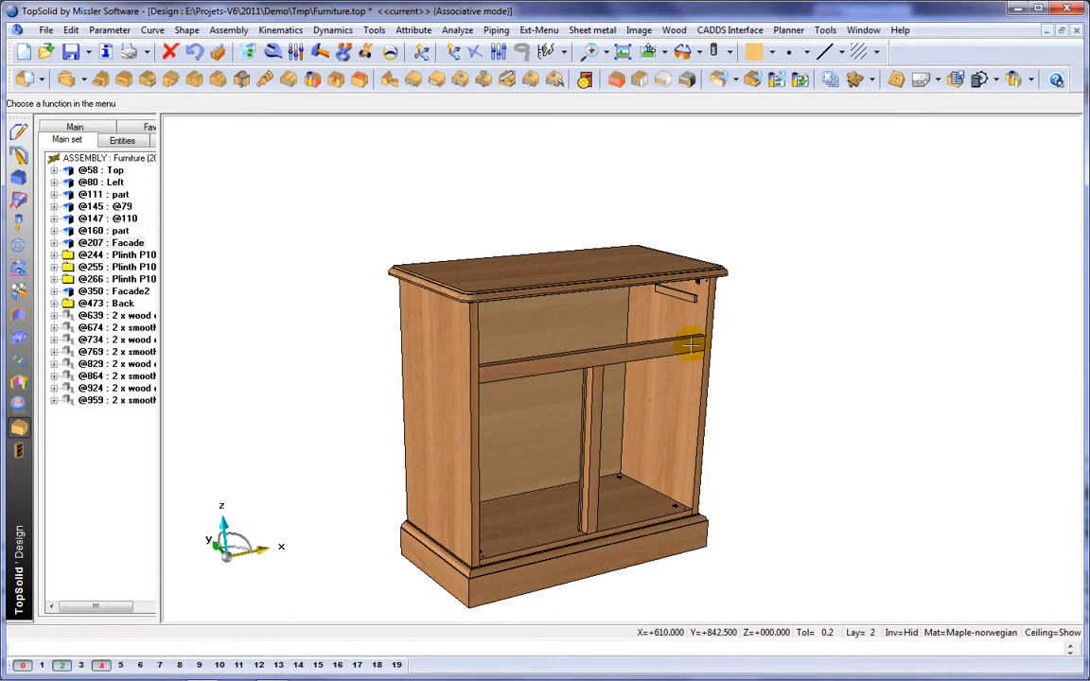
Step: Include the standard component Simple-Door from the Demo Furniture family of the Compos-PiB standard
{"action": "scroll", "coordinate": [724, 433], "scroll_direction": "up", "scroll_amount": 5}
{"action": "middle_click_drag", "start_coordinate": [666, 329], "coordinate": [667, 399]}
{"action": "left_click", "coordinate": [19, 246]}
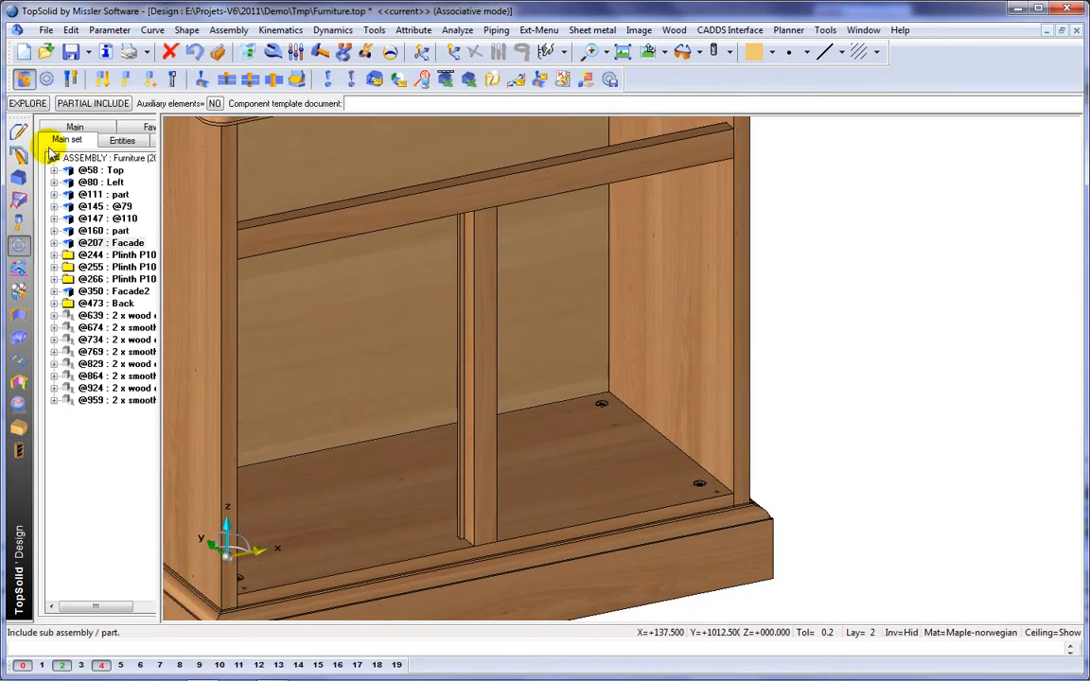
{"action": "left_click", "coordinate": [47, 78]}
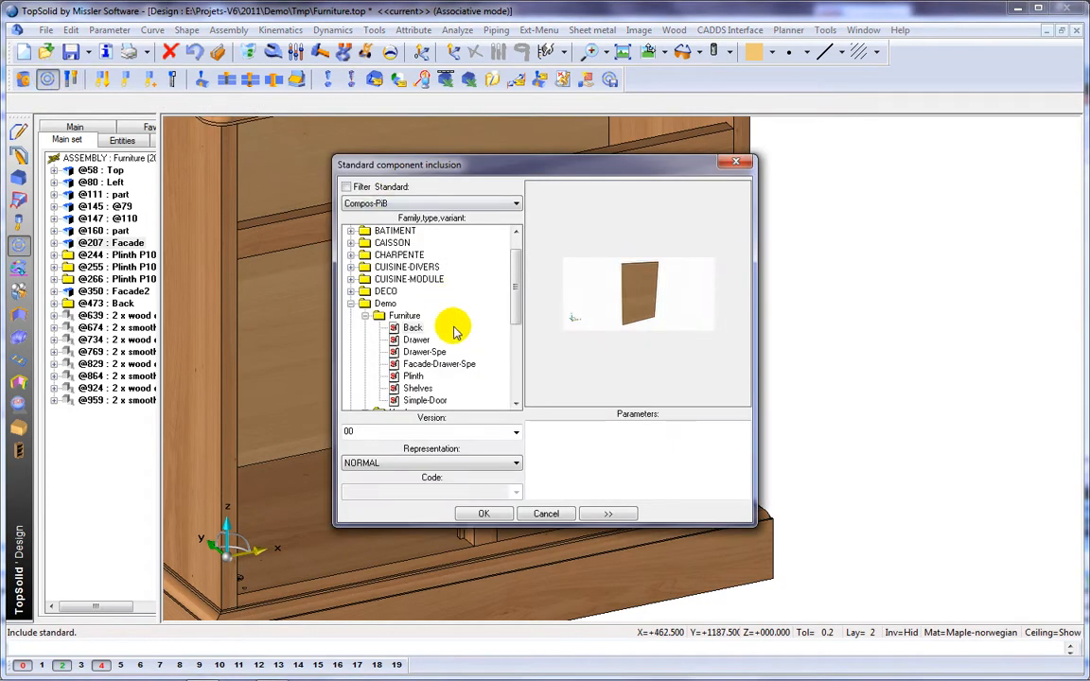
{"action": "left_click", "coordinate": [425, 401]}
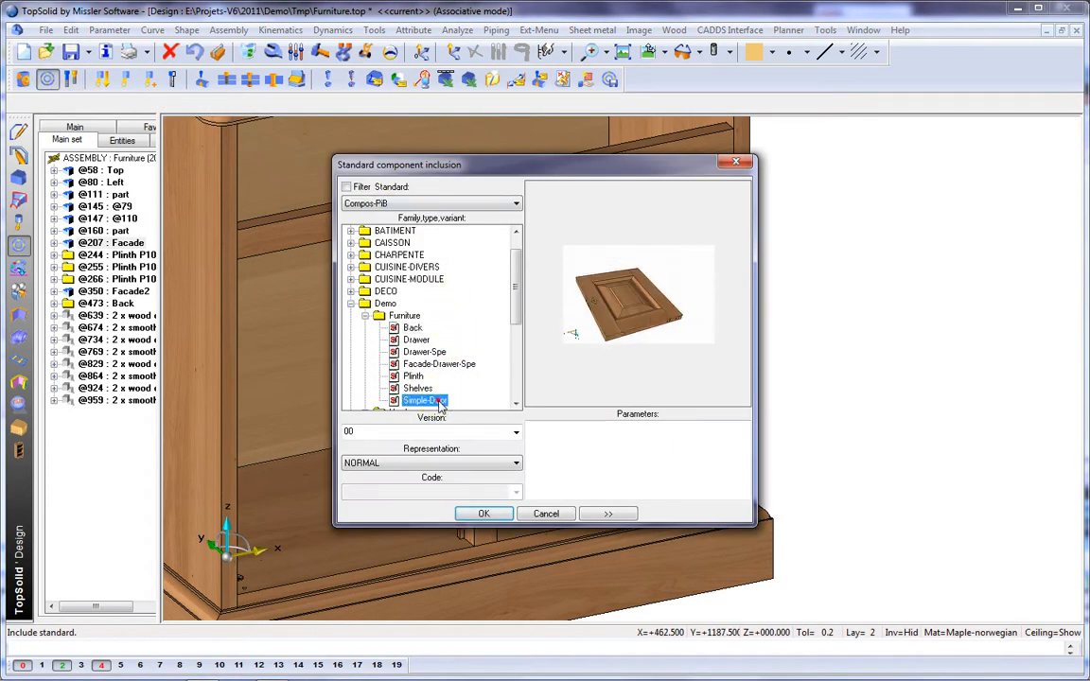
{"action": "left_click", "coordinate": [487, 514]}
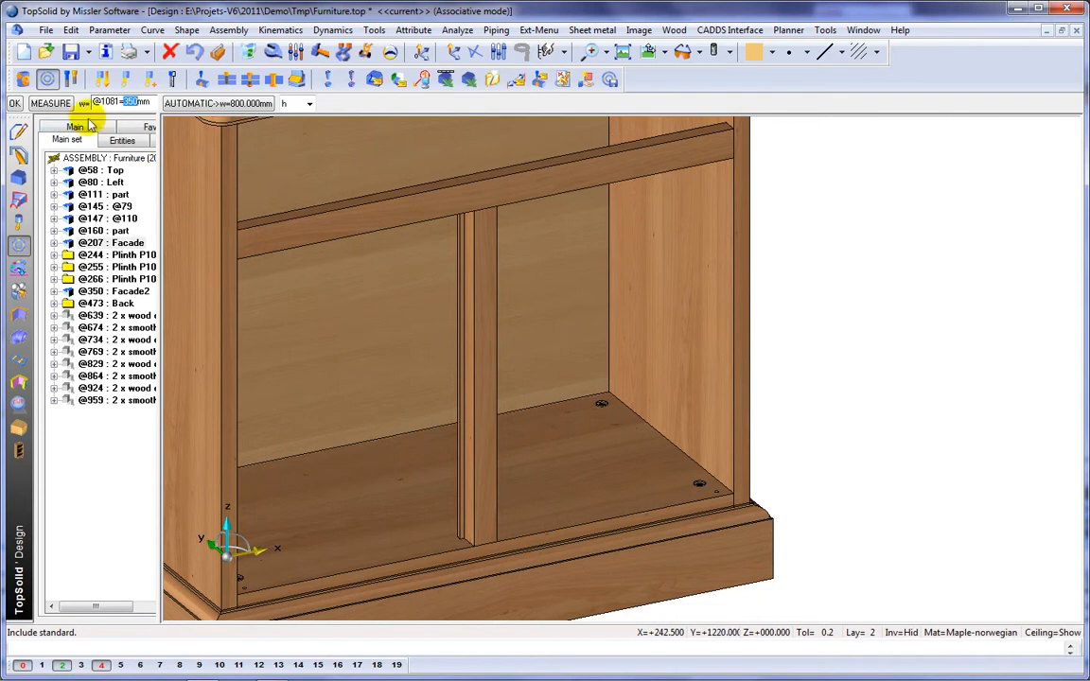
Step: Set the door's width to the measured opening beside the central upright minus 4 mm, and measure the upright for the height
{"action": "left_click", "coordinate": [50, 103]}
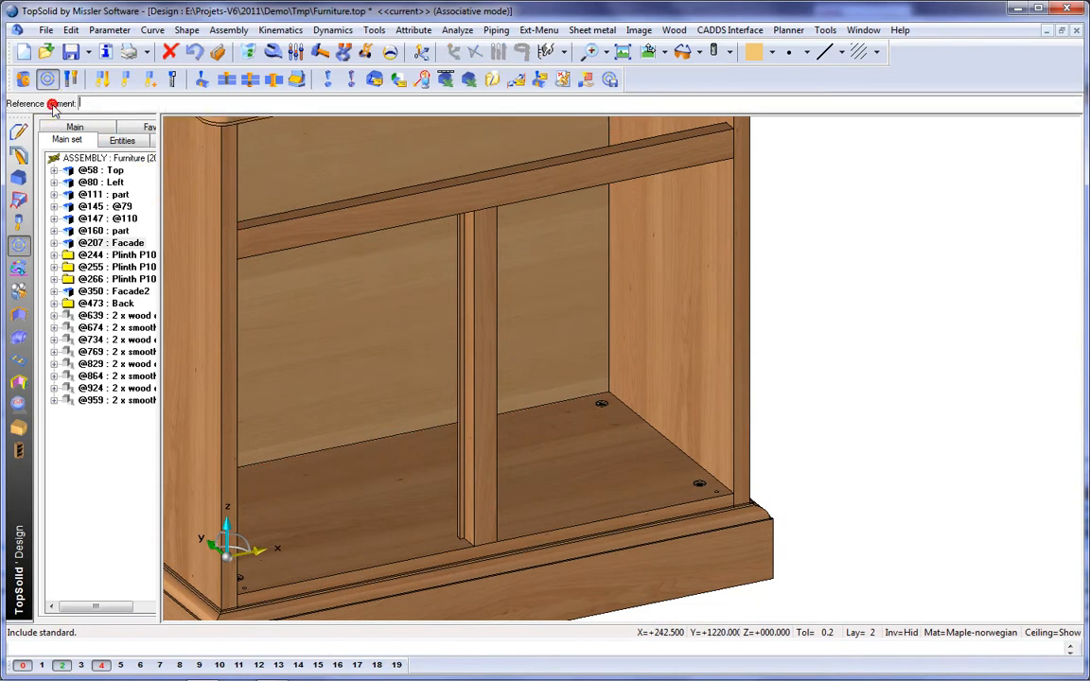
{"action": "left_click", "coordinate": [491, 371]}
{"action": "left_click", "coordinate": [560, 370]}
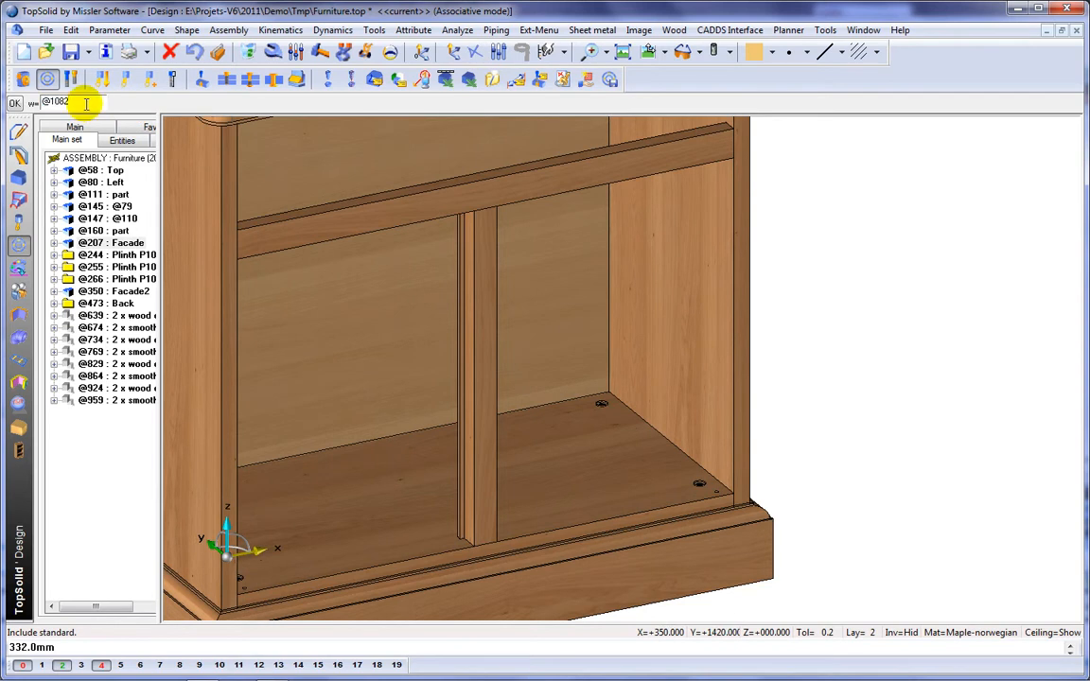
{"action": "type", "text": "-4"}
{"action": "key", "text": "Return"}
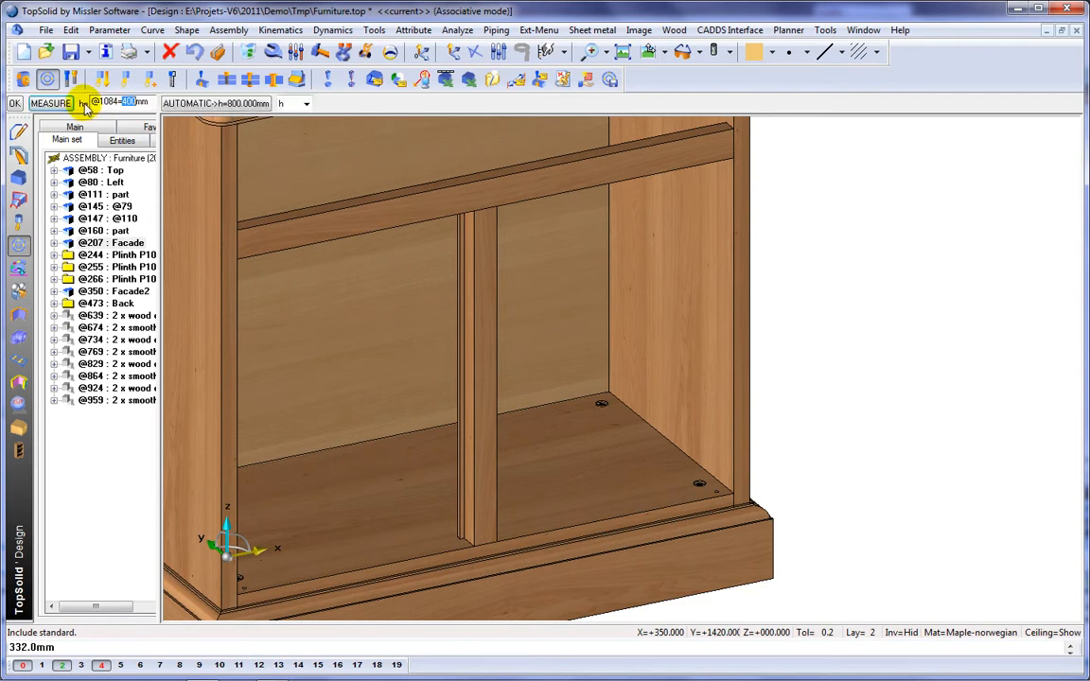
{"action": "left_click", "coordinate": [53, 104]}
{"action": "left_click", "coordinate": [493, 396]}
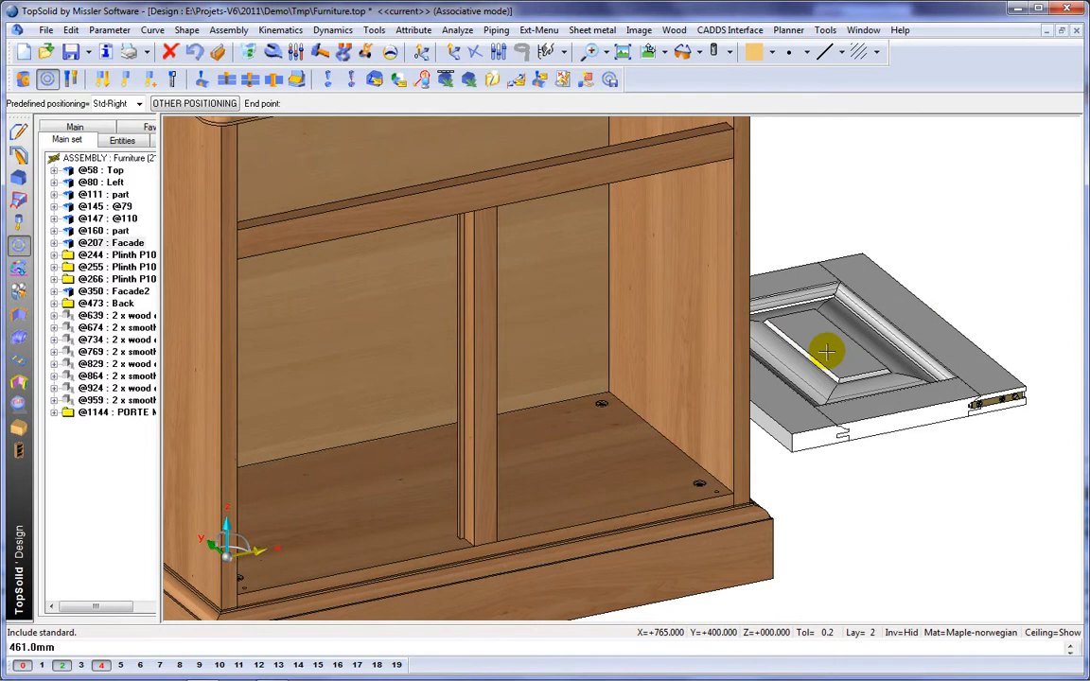
Step: Place the door with Std-Right positioning, aligning its axis with the pivot hole in the bottom panel and setting its vertical constraint
{"action": "right_click", "coordinate": [828, 351]}
{"action": "mouse_move", "coordinate": [852, 355]}
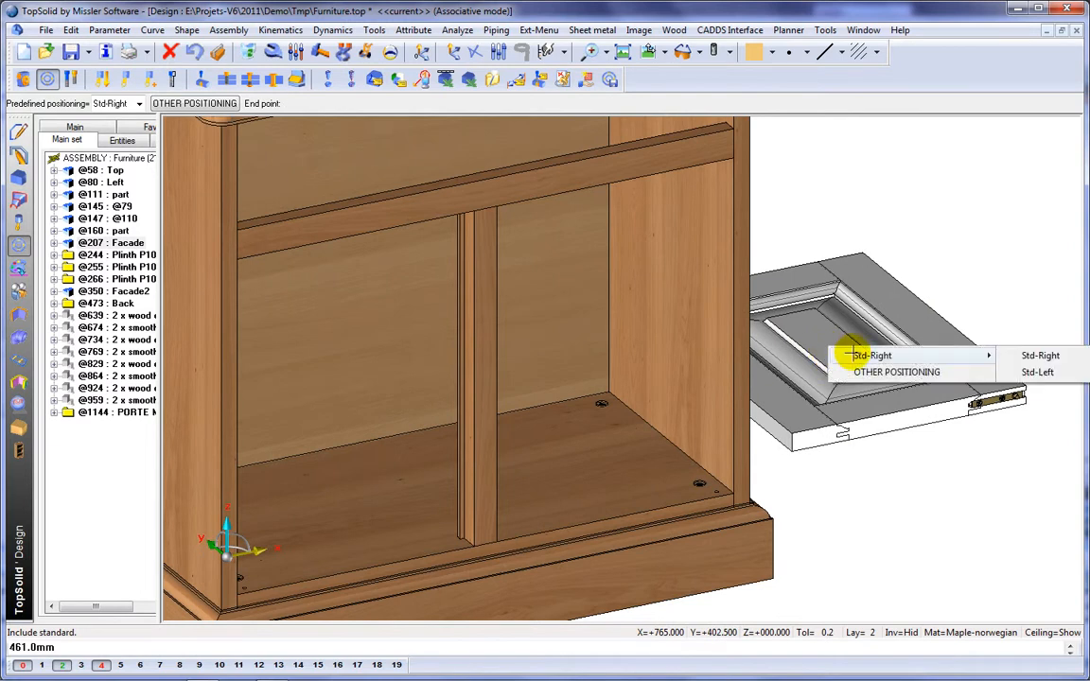
{"action": "left_click", "coordinate": [1041, 356]}
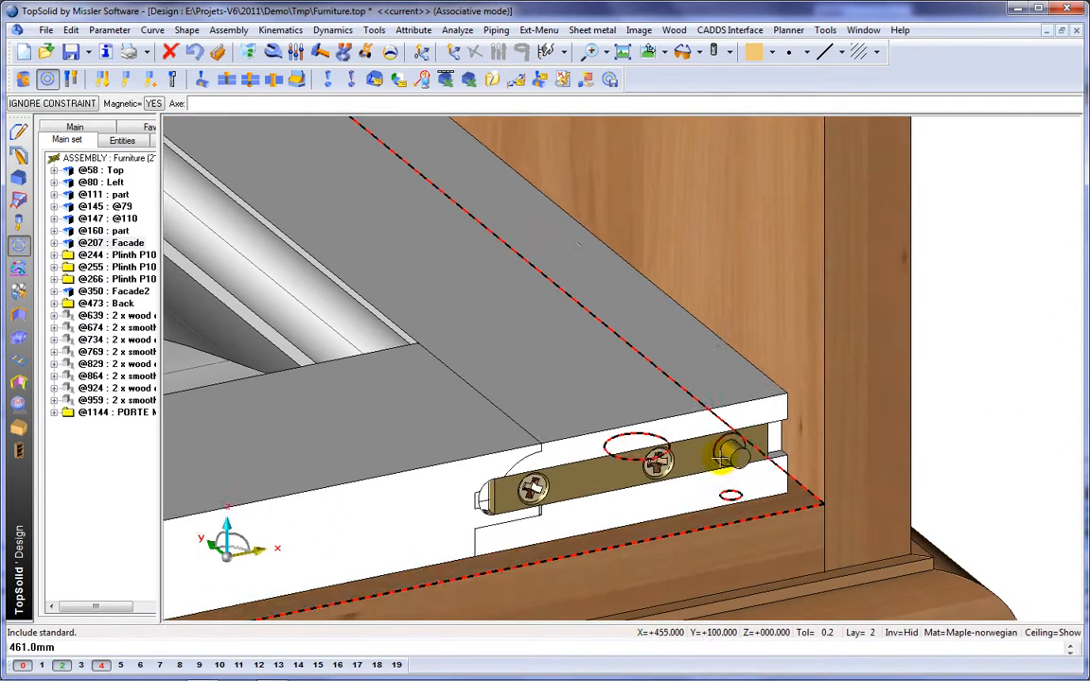
{"action": "scroll", "coordinate": [731, 496], "scroll_direction": "up", "scroll_amount": 3}
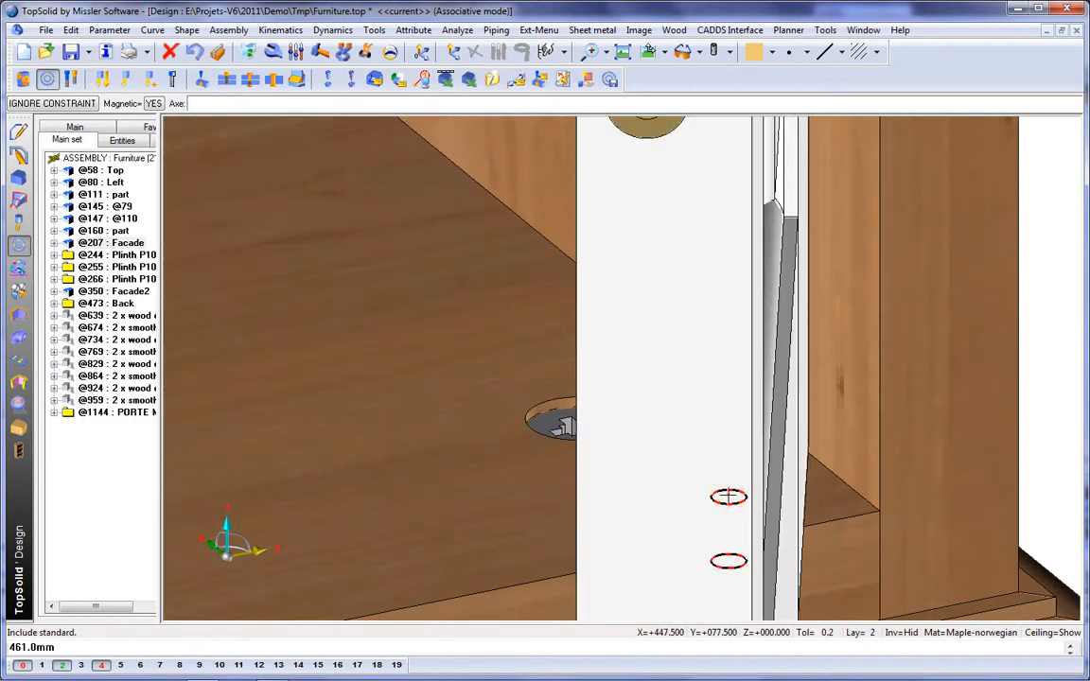
{"action": "left_click", "coordinate": [728, 496]}
{"action": "scroll", "coordinate": [475, 490], "scroll_direction": "down", "scroll_amount": 6}
{"action": "left_click", "coordinate": [439, 496]}
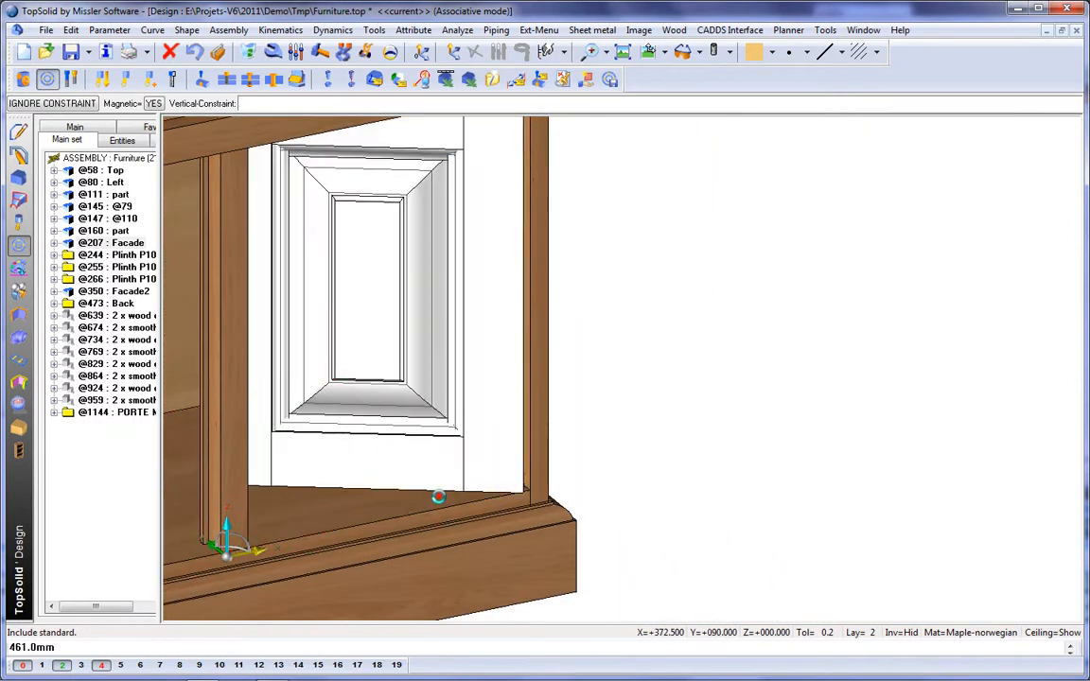
{"action": "middle_click_drag", "start_coordinate": [438, 493], "coordinate": [680, 456]}
{"action": "middle_click", "coordinate": [675, 458]}
{"action": "scroll", "coordinate": [627, 435], "scroll_direction": "down", "scroll_amount": 2}
{"action": "middle_click", "coordinate": [681, 459]}
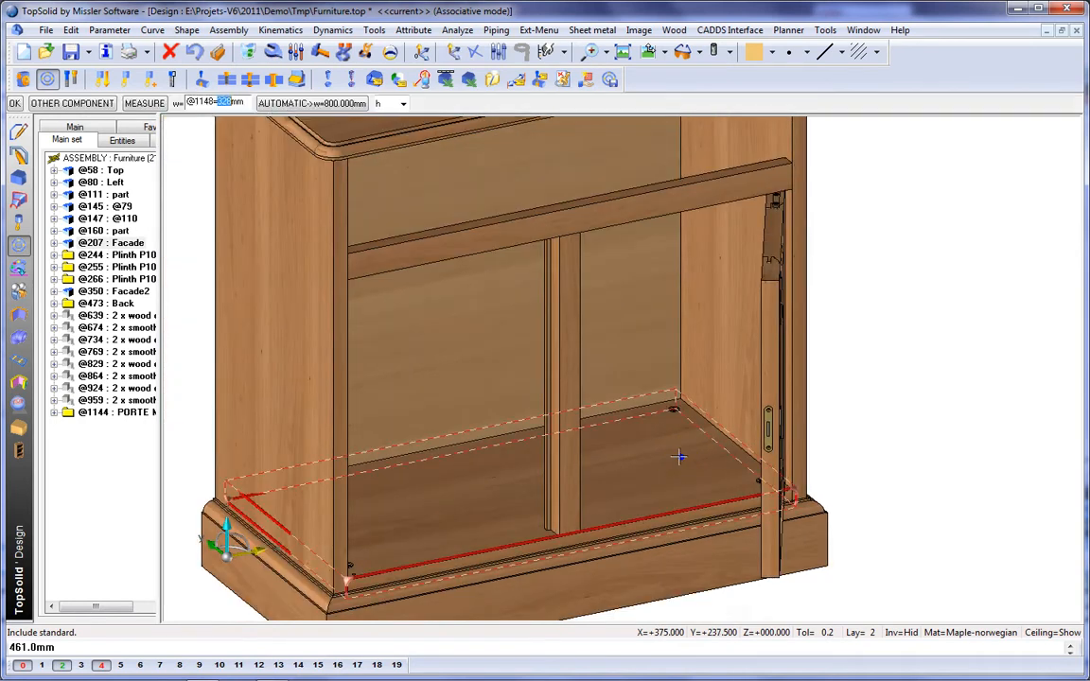
Step: Add a second door with the same width and height and choose the Std-Left positioning
{"action": "middle_click", "coordinate": [797, 417]}
{"action": "left_click", "coordinate": [777, 377]}
{"action": "left_click", "coordinate": [797, 401]}
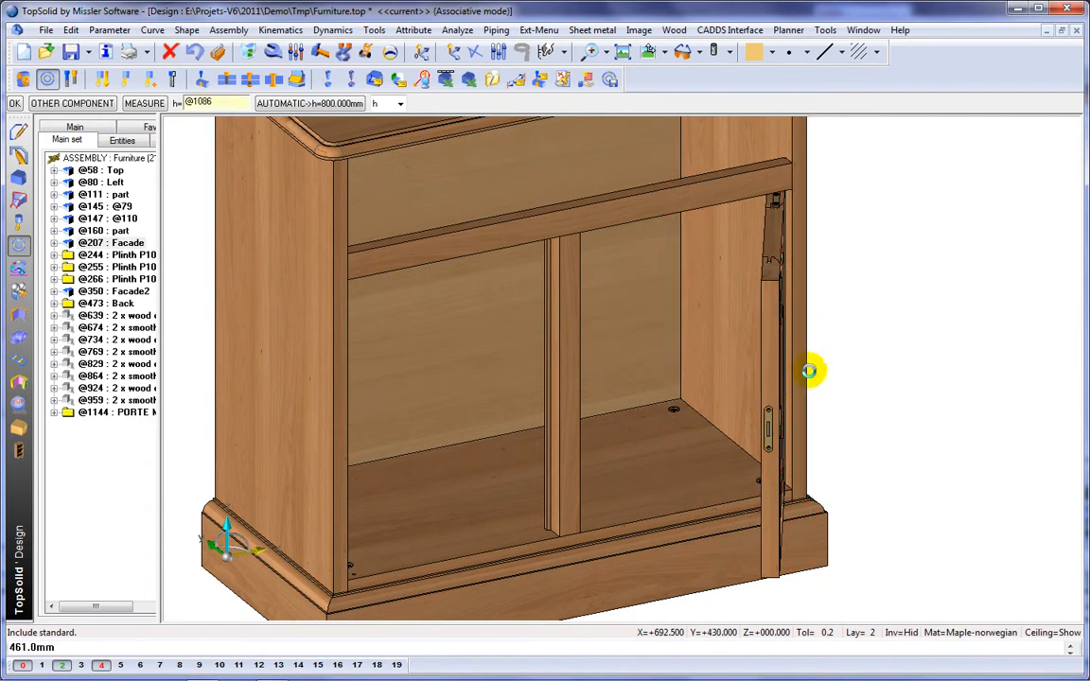
{"action": "middle_click_drag", "start_coordinate": [575, 457], "coordinate": [722, 299]}
{"action": "right_click", "coordinate": [772, 497]}
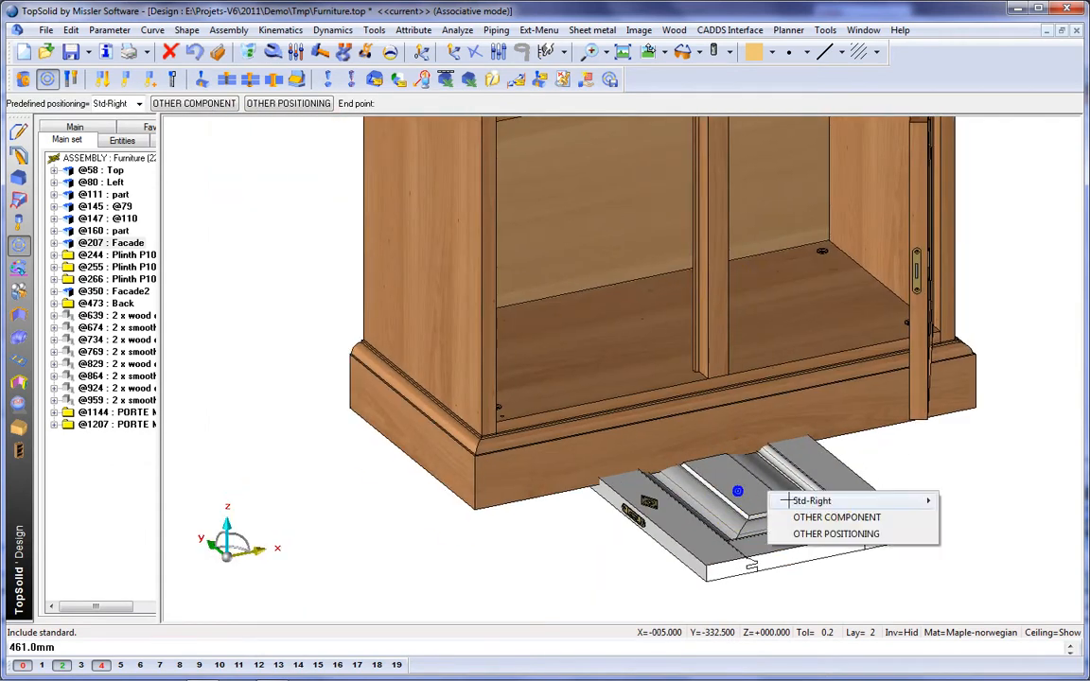
{"action": "left_click", "coordinate": [837, 502]}
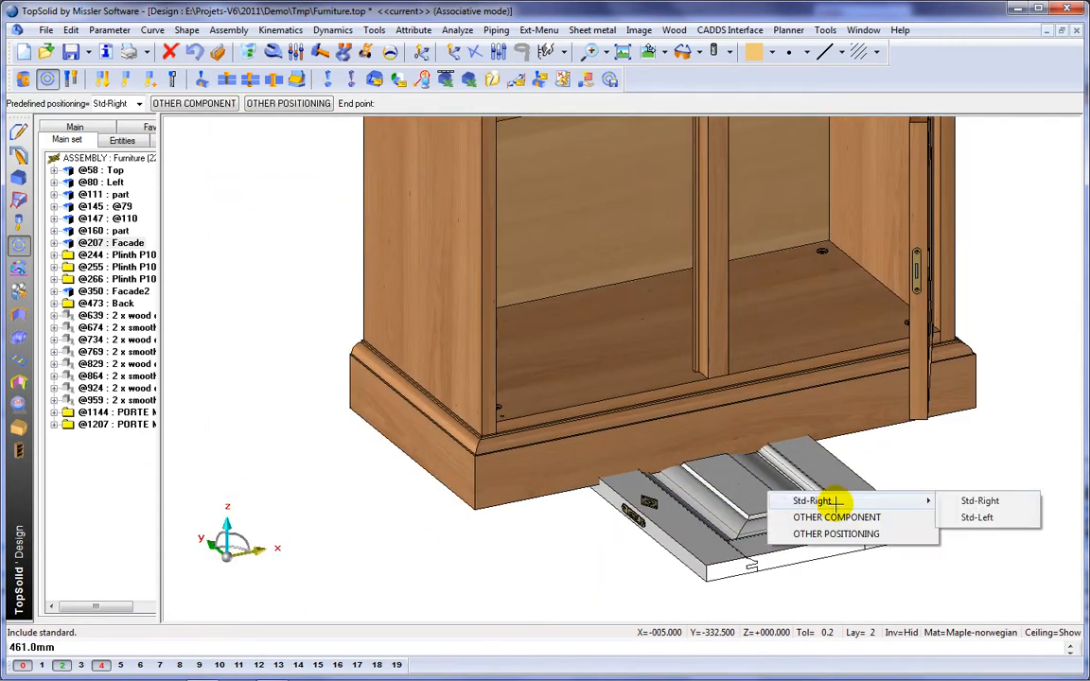
{"action": "left_click", "coordinate": [996, 518]}
Step: Align the second door's axis with the bottom panel's left pivot hole and set its vertical constraint
{"action": "scroll", "coordinate": [536, 438], "scroll_direction": "up", "scroll_amount": 10}
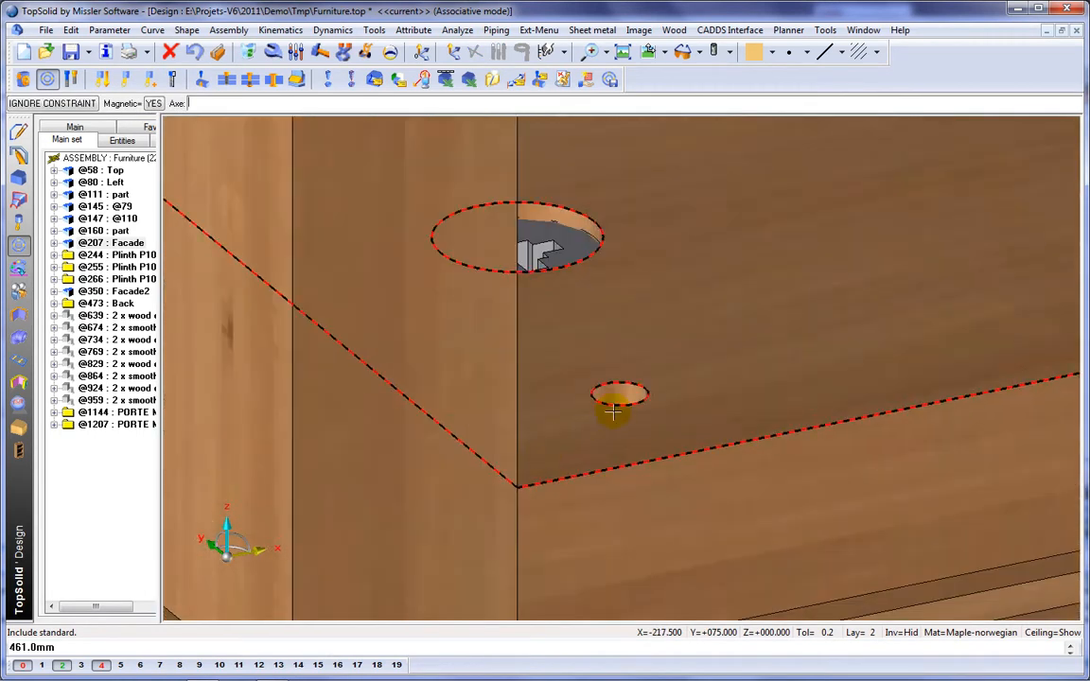
{"action": "left_click", "coordinate": [597, 422]}
{"action": "left_click", "coordinate": [620, 389]}
{"action": "left_click", "coordinate": [869, 345]}
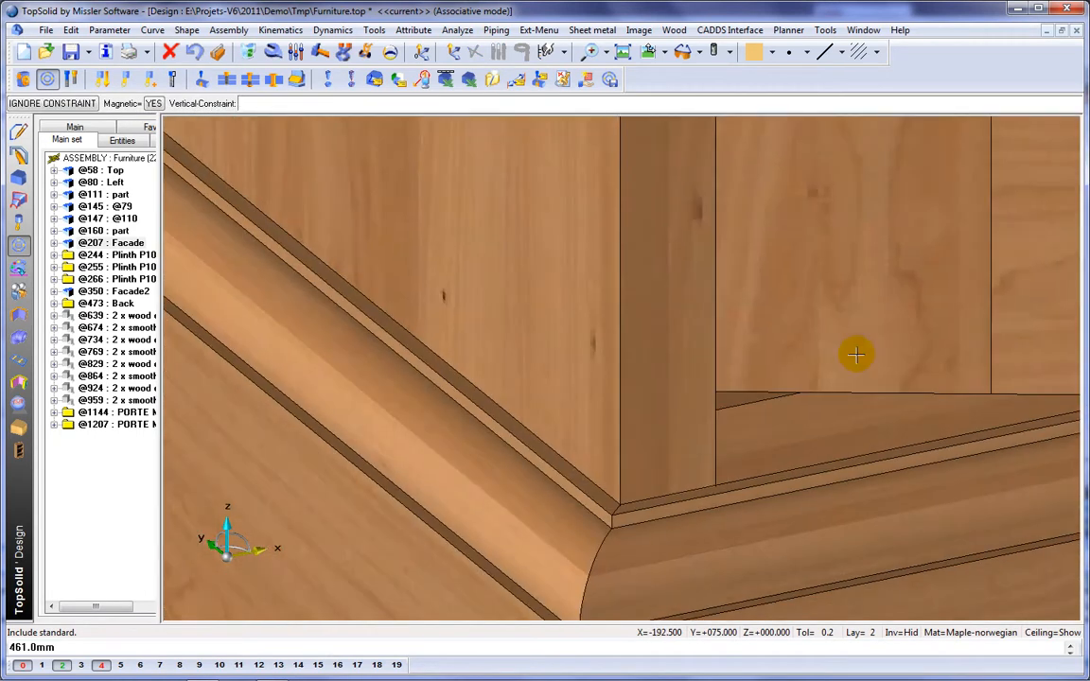
{"action": "middle_click", "coordinate": [687, 362]}
{"action": "scroll", "coordinate": [689, 363], "scroll_direction": "down", "scroll_amount": 5}
{"action": "middle_click_drag", "start_coordinate": [706, 333], "coordinate": [433, 477]}
{"action": "scroll", "coordinate": [433, 477], "scroll_direction": "down", "scroll_amount": 3}
{"action": "middle_click_drag", "start_coordinate": [456, 396], "coordinate": [443, 461]}
{"action": "scroll", "coordinate": [414, 378], "scroll_direction": "down", "scroll_amount": 3}
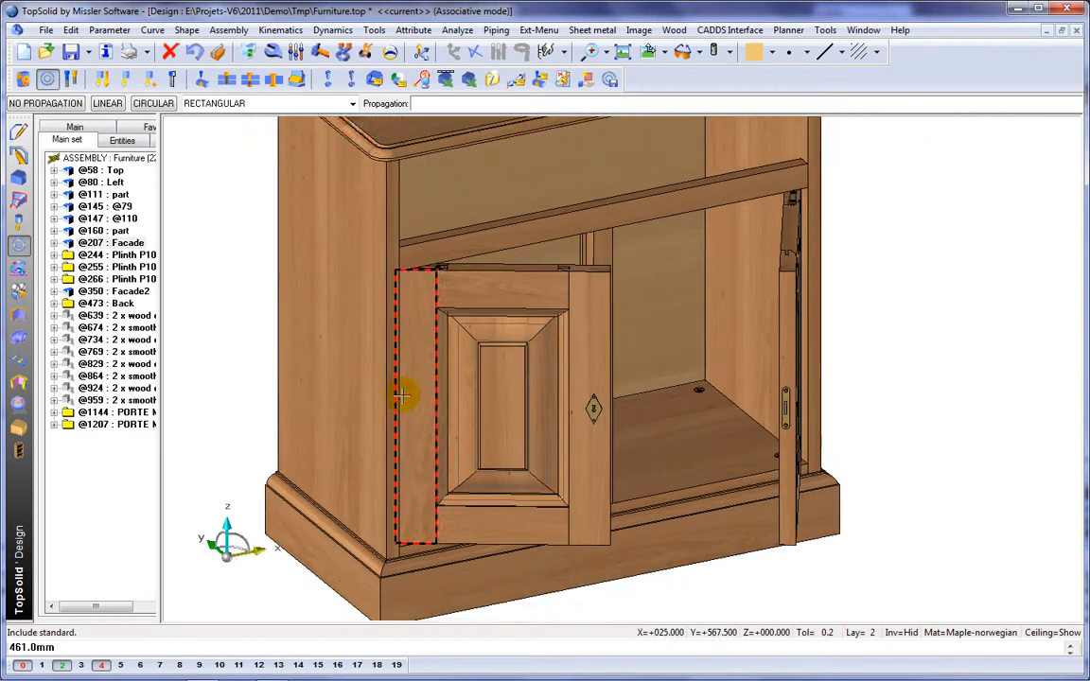
Step: Swing the left and right doors to their closed positions on the cabinet front
{"action": "left_click", "coordinate": [365, 51]}
{"action": "left_click", "coordinate": [564, 295]}
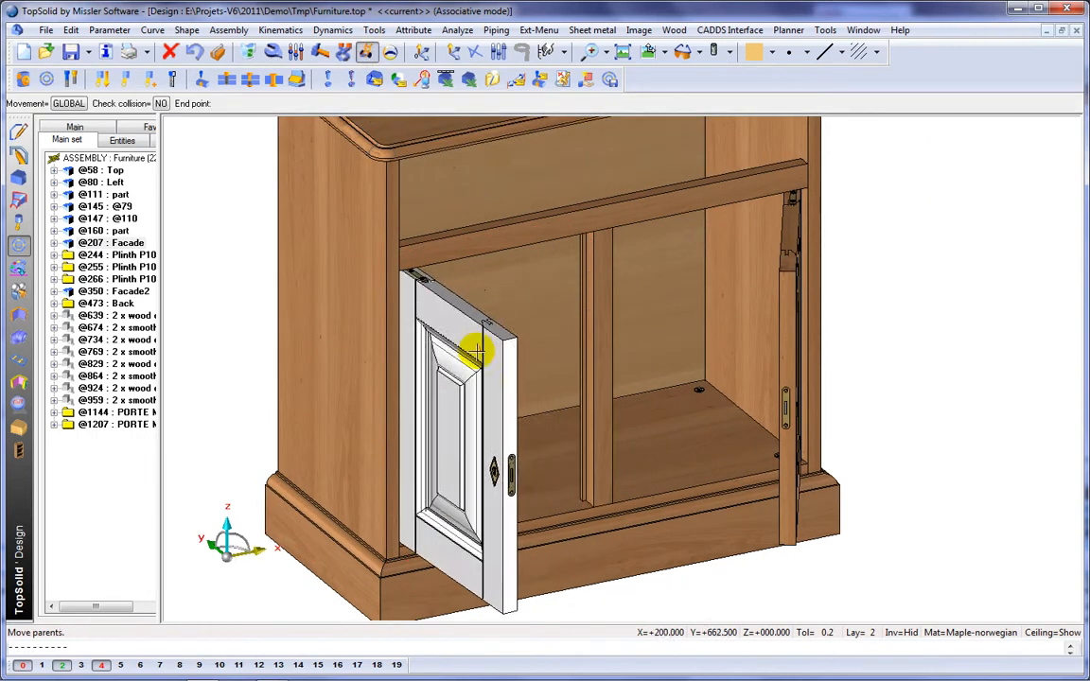
{"action": "left_click", "coordinate": [565, 248]}
{"action": "left_click", "coordinate": [820, 320]}
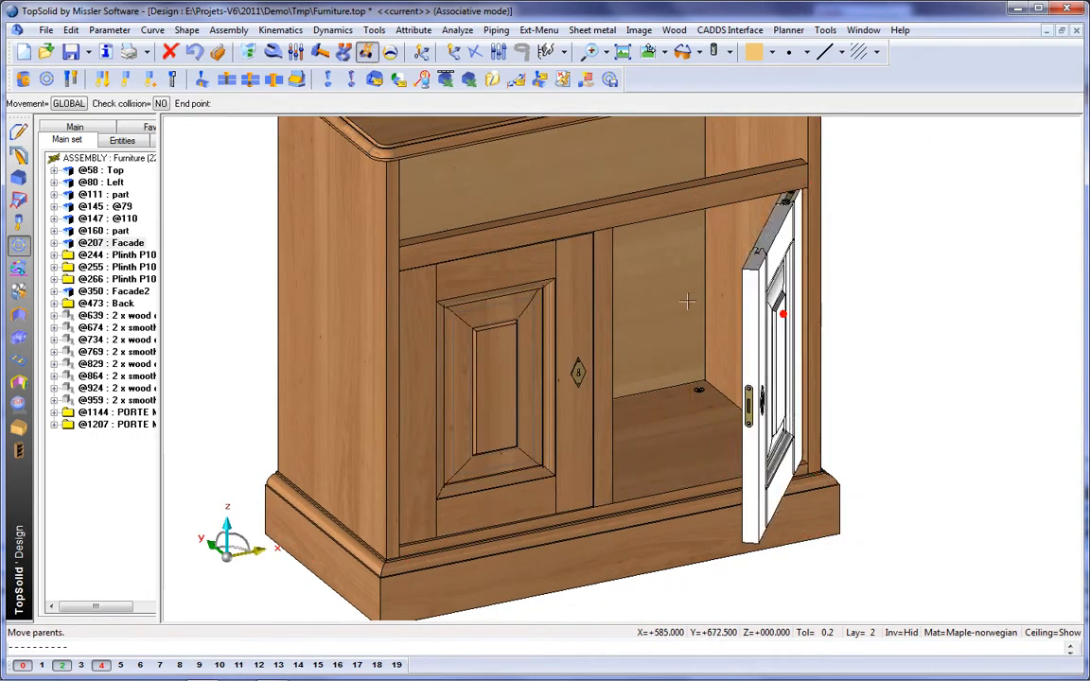
{"action": "left_click", "coordinate": [597, 279]}
Step: Include the standard component Drawer-Spe from the Demo Furniture family
{"action": "scroll", "coordinate": [576, 372], "scroll_direction": "up", "scroll_amount": 2}
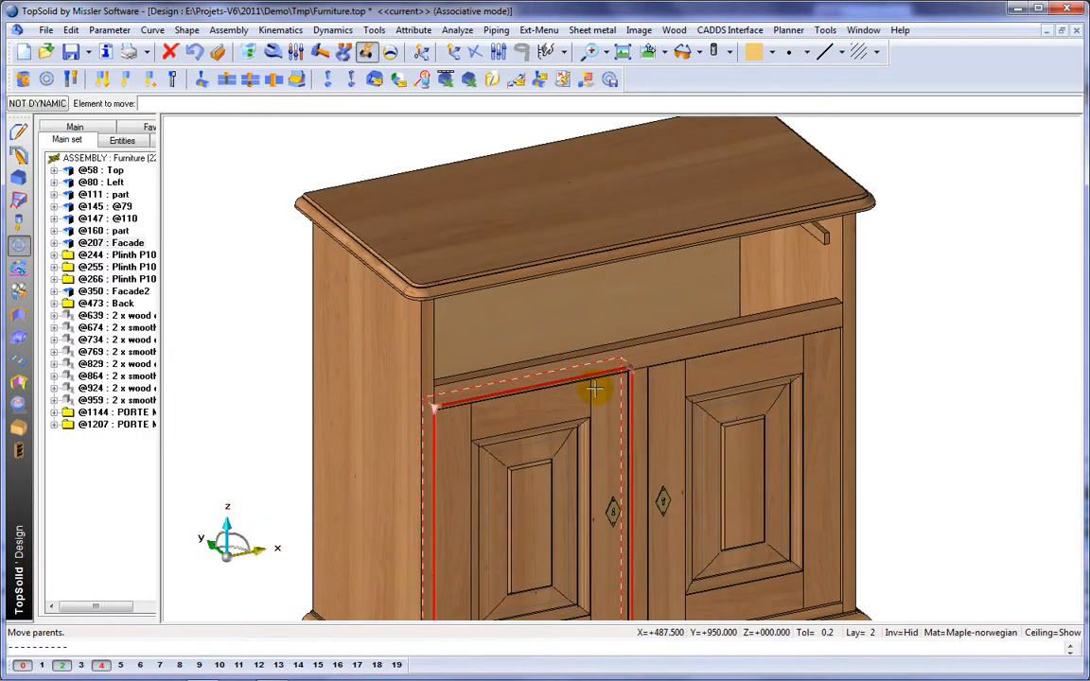
{"action": "scroll", "coordinate": [615, 285], "scroll_direction": "up", "scroll_amount": 2}
{"action": "scroll", "coordinate": [456, 263], "scroll_direction": "up", "scroll_amount": 1}
{"action": "left_click", "coordinate": [31, 80]}
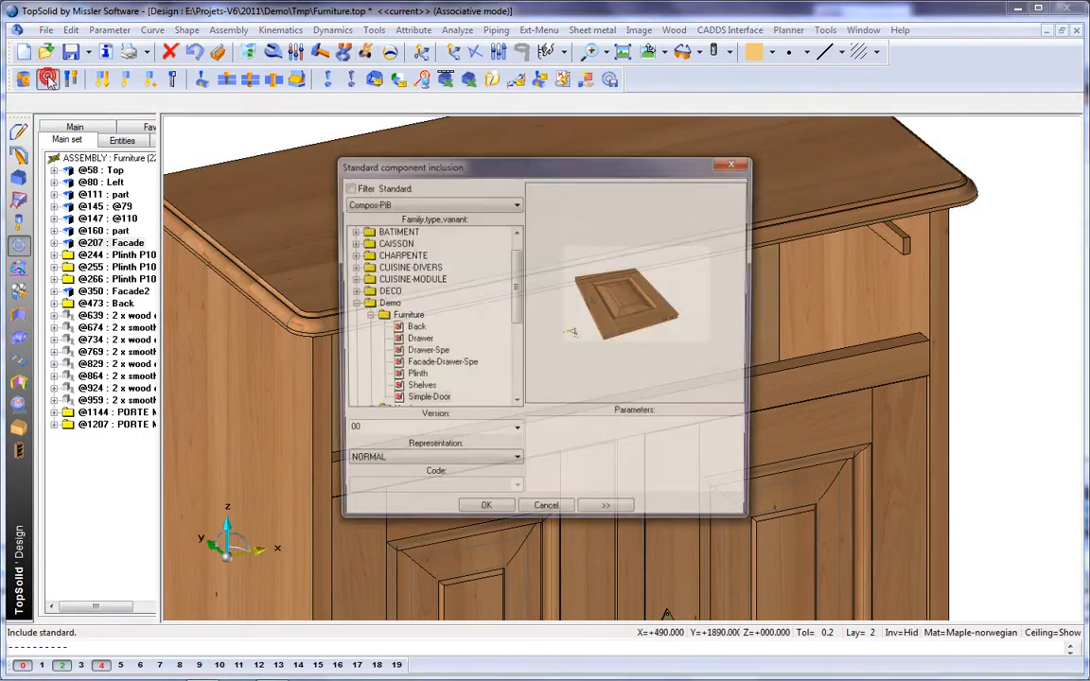
{"action": "left_click", "coordinate": [425, 352]}
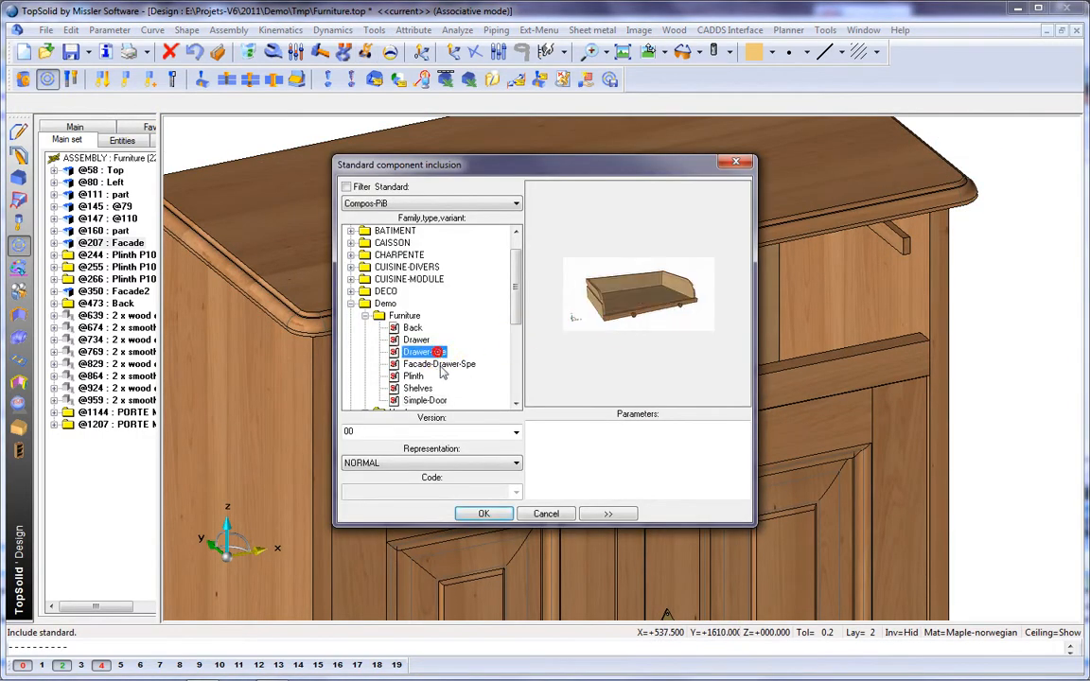
{"action": "left_click", "coordinate": [484, 514]}
Step: Set the drawer's width by measuring the front top edge of the horizontal rail below the drawer opening
{"action": "right_click", "coordinate": [494, 513]}
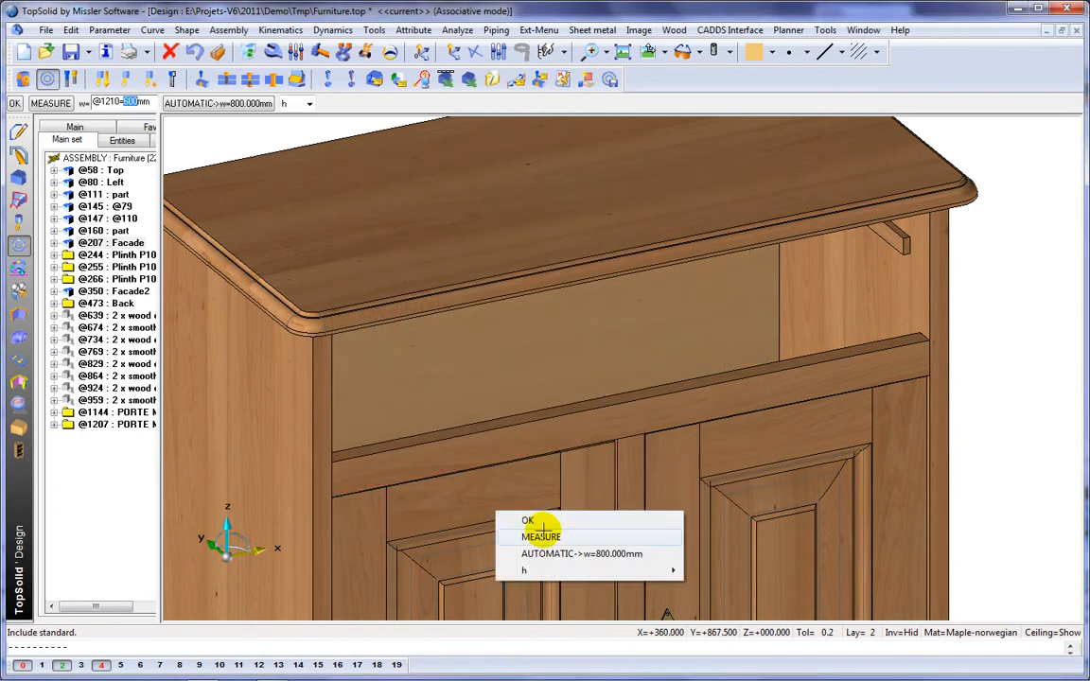
{"action": "left_click", "coordinate": [542, 536]}
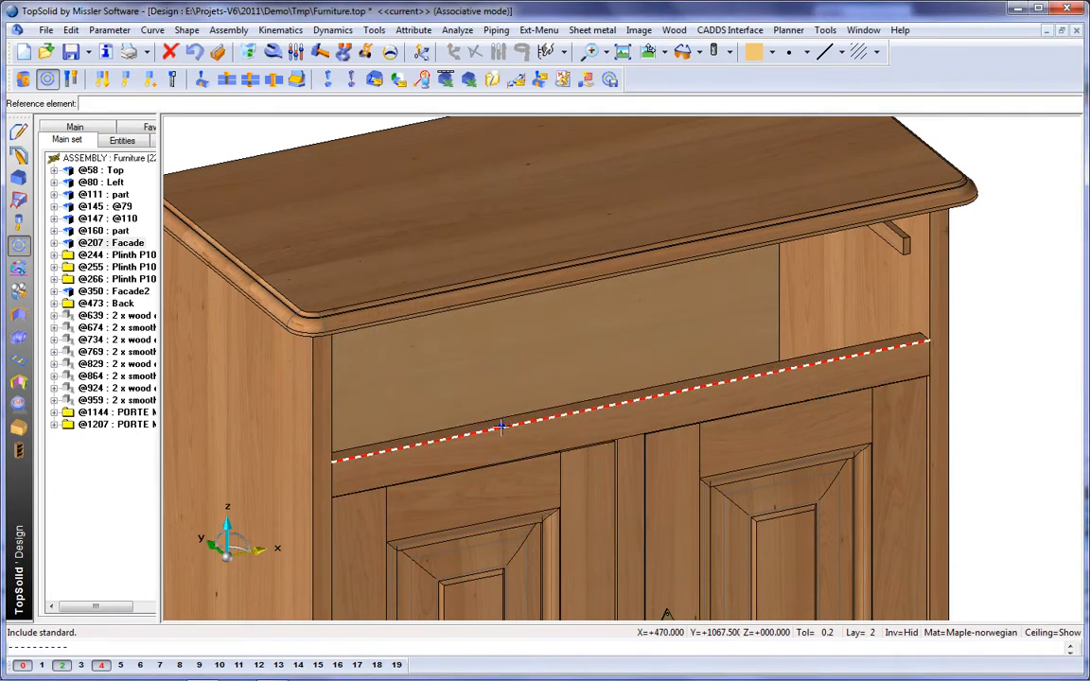
{"action": "left_click", "coordinate": [500, 427]}
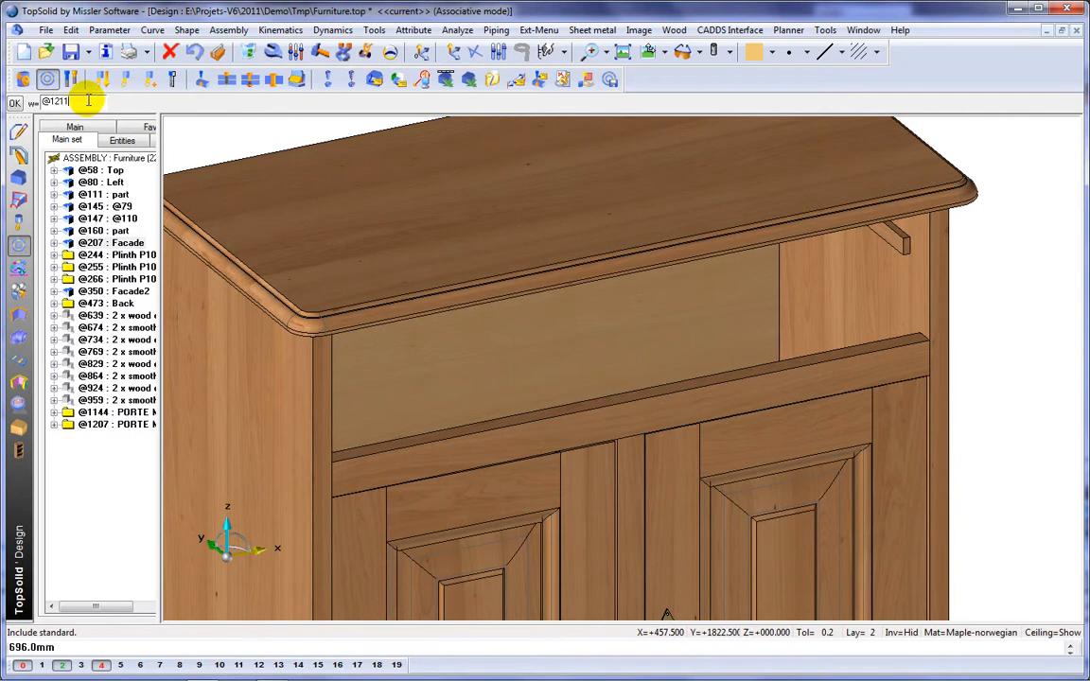
{"action": "key", "text": "Return"}
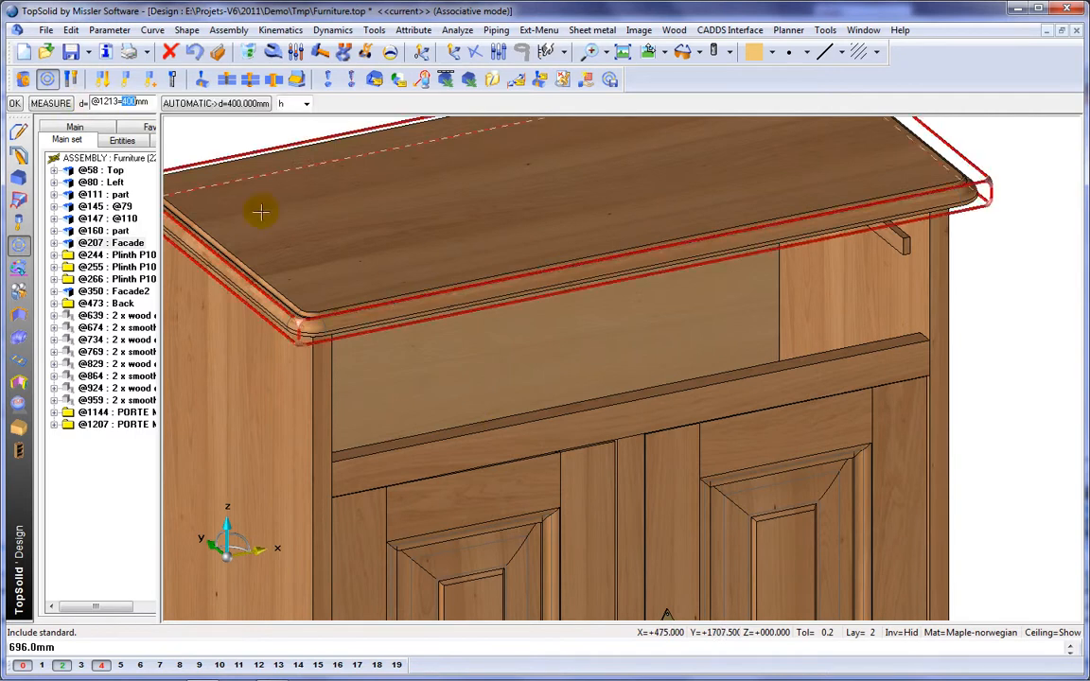
Step: Set the drawer's depth by measuring from the front face of the cabinet's back panel
{"action": "middle_click_drag", "start_coordinate": [598, 373], "coordinate": [650, 365]}
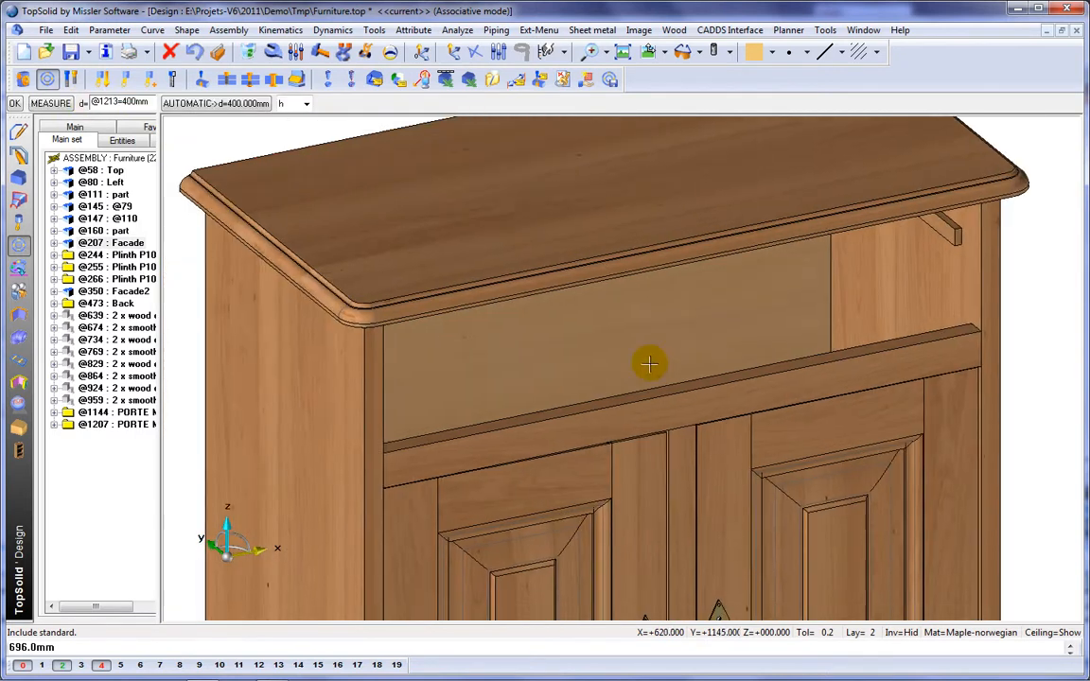
{"action": "left_click", "coordinate": [50, 103]}
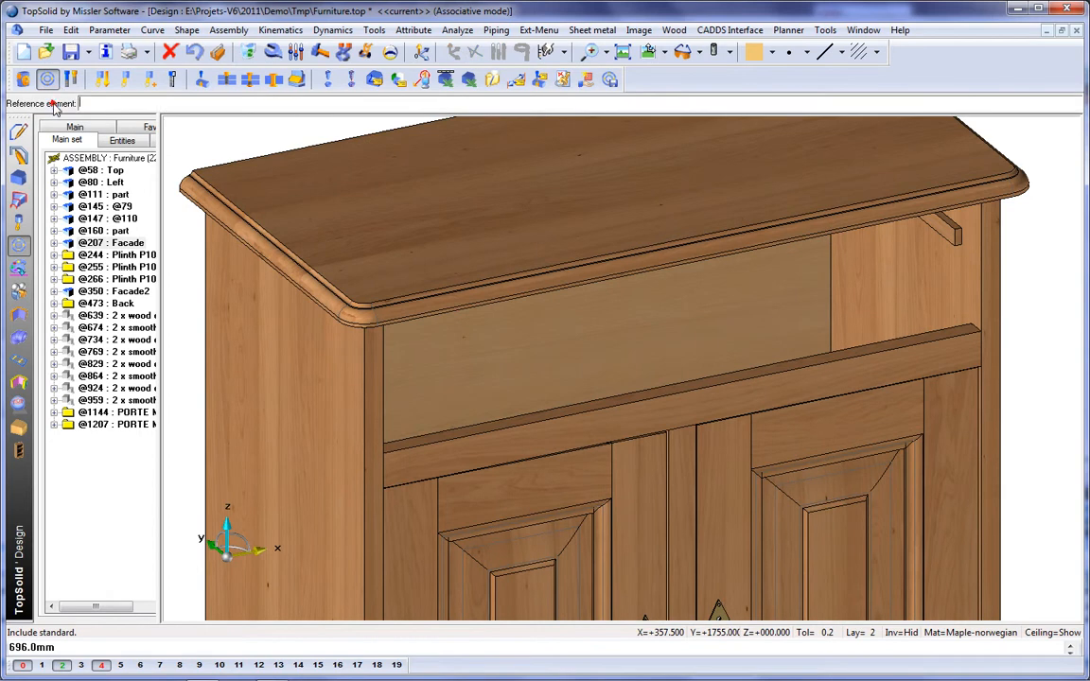
{"action": "left_click", "coordinate": [578, 336]}
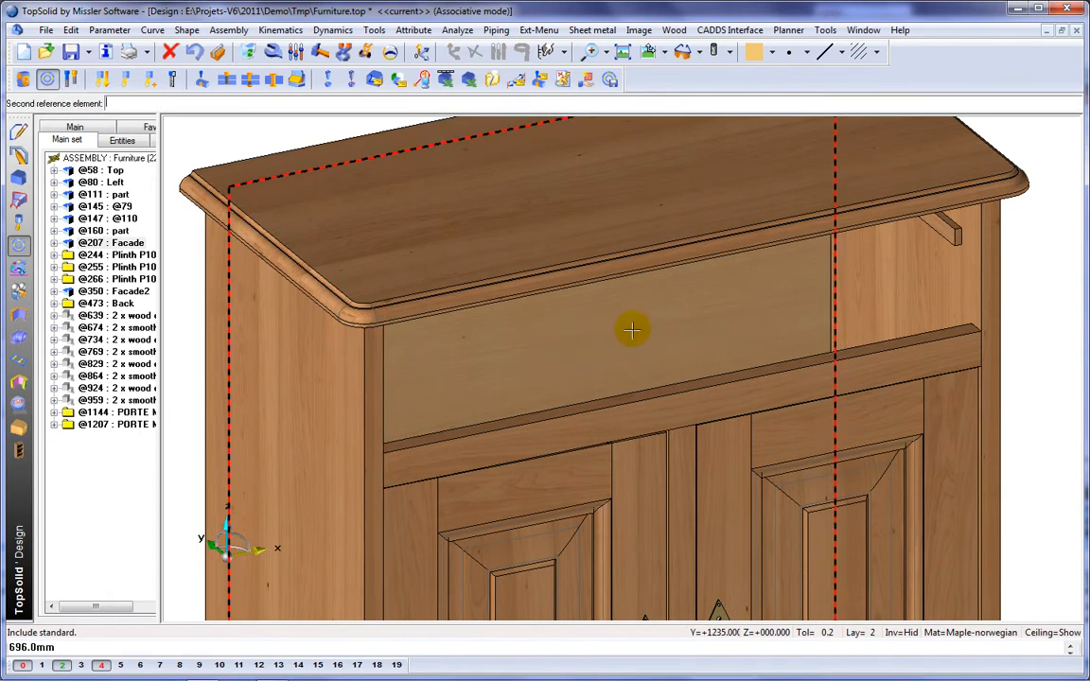
{"action": "left_click", "coordinate": [48, 81]}
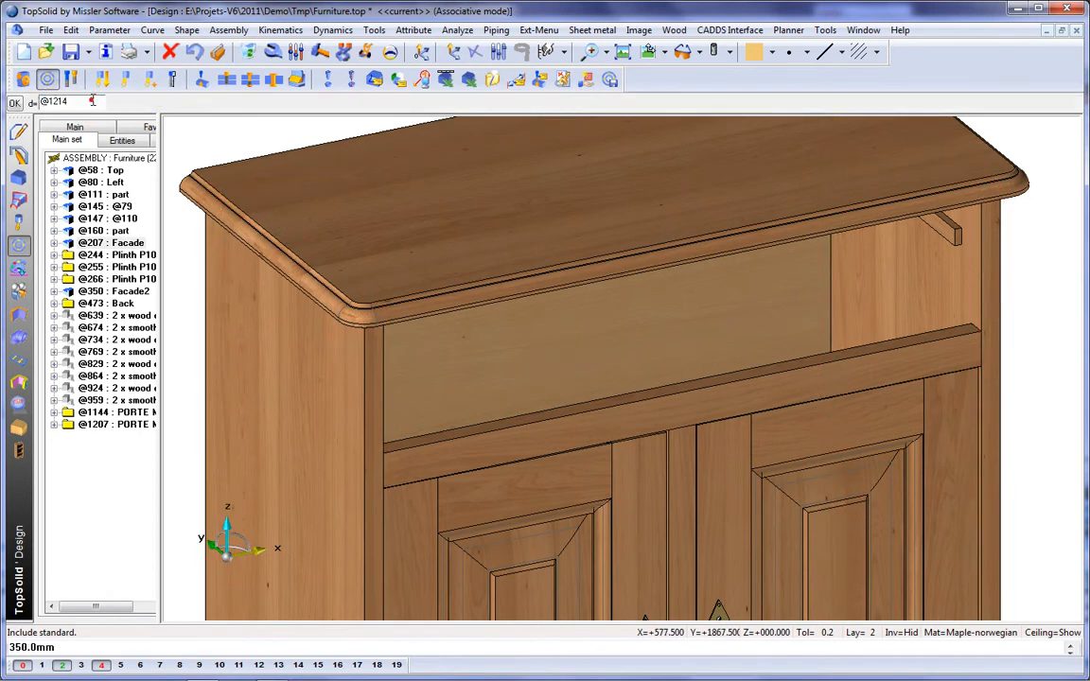
{"action": "left_click", "coordinate": [79, 103]}
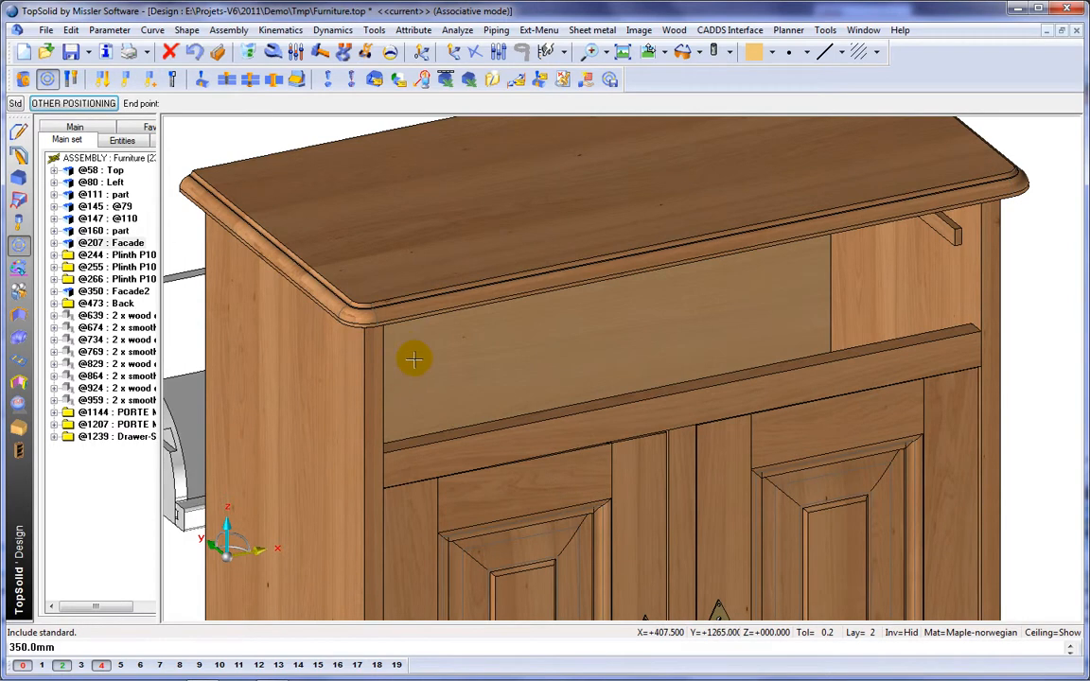
Step: Position the drawer in the cabinet opening with its vertical constraint and a lateral constraint on the right side panel
{"action": "left_click", "coordinate": [771, 374]}
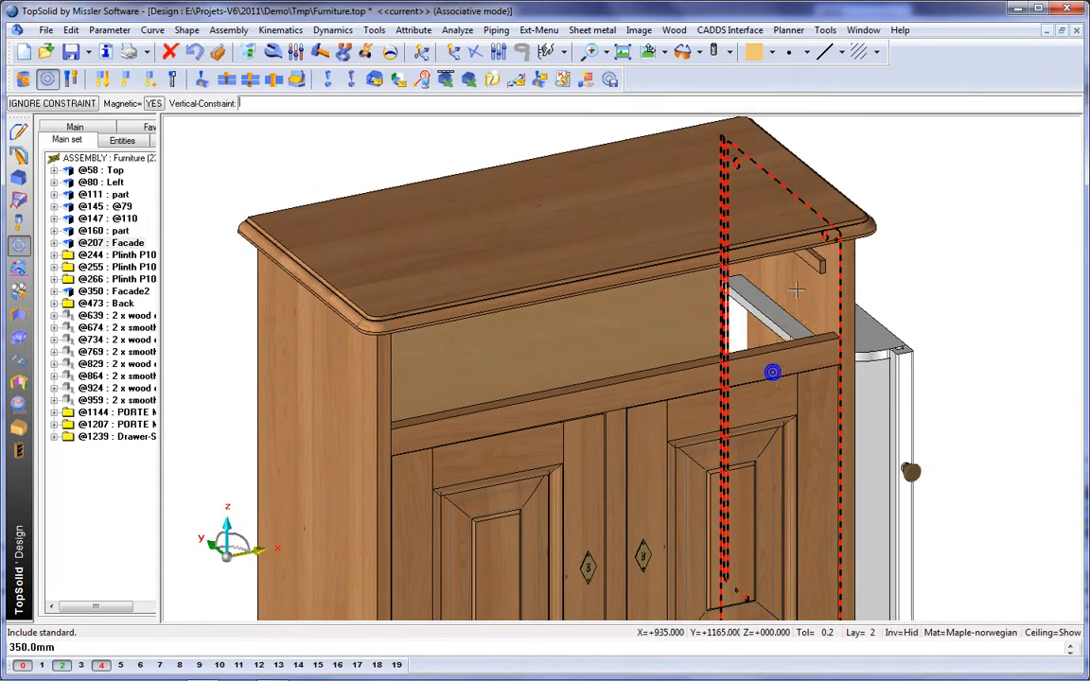
{"action": "scroll", "coordinate": [803, 263], "scroll_direction": "up", "scroll_amount": 5}
{"action": "left_click", "coordinate": [845, 254]}
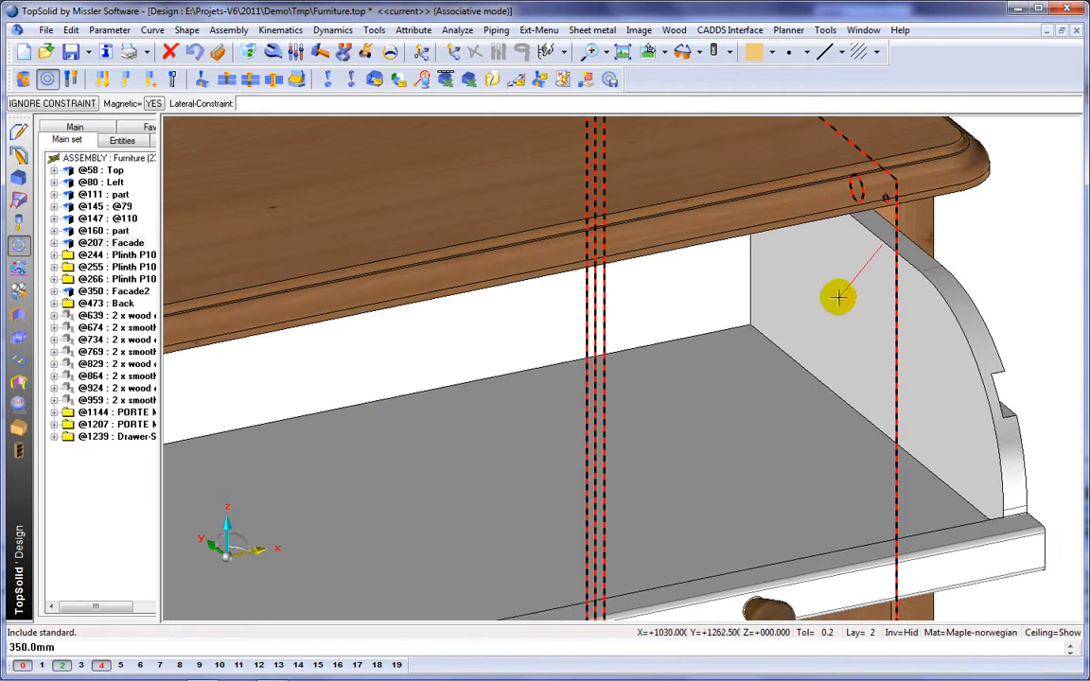
{"action": "left_click", "coordinate": [836, 295]}
{"action": "scroll", "coordinate": [771, 341], "scroll_direction": "down", "scroll_amount": 2}
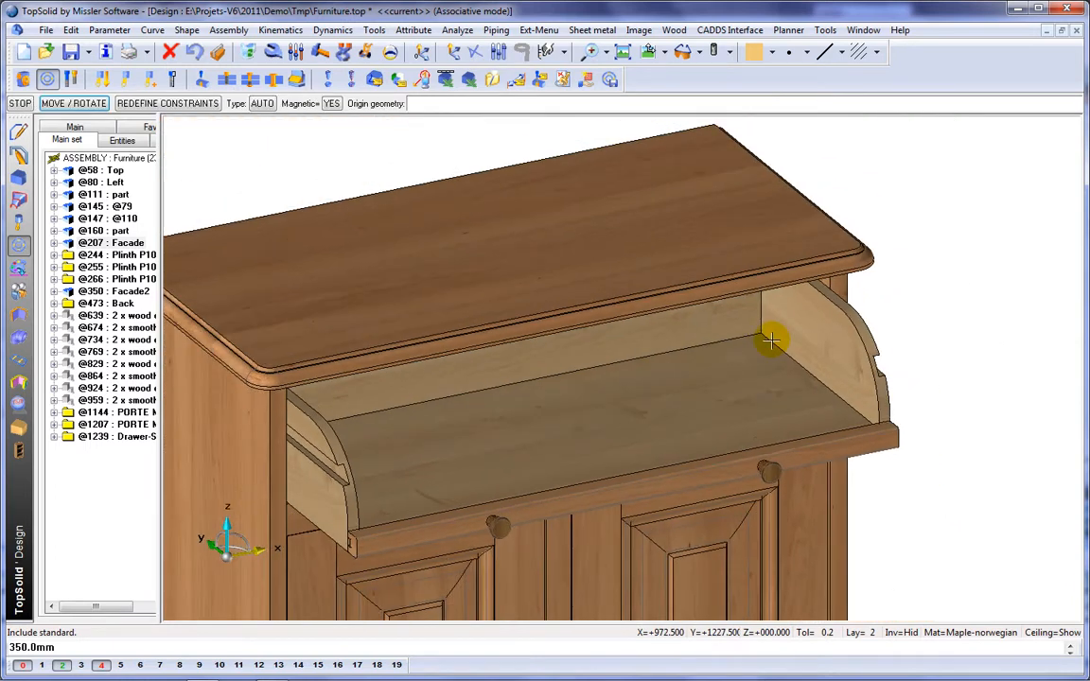
{"action": "left_click", "coordinate": [771, 341]}
{"action": "left_click", "coordinate": [771, 341]}
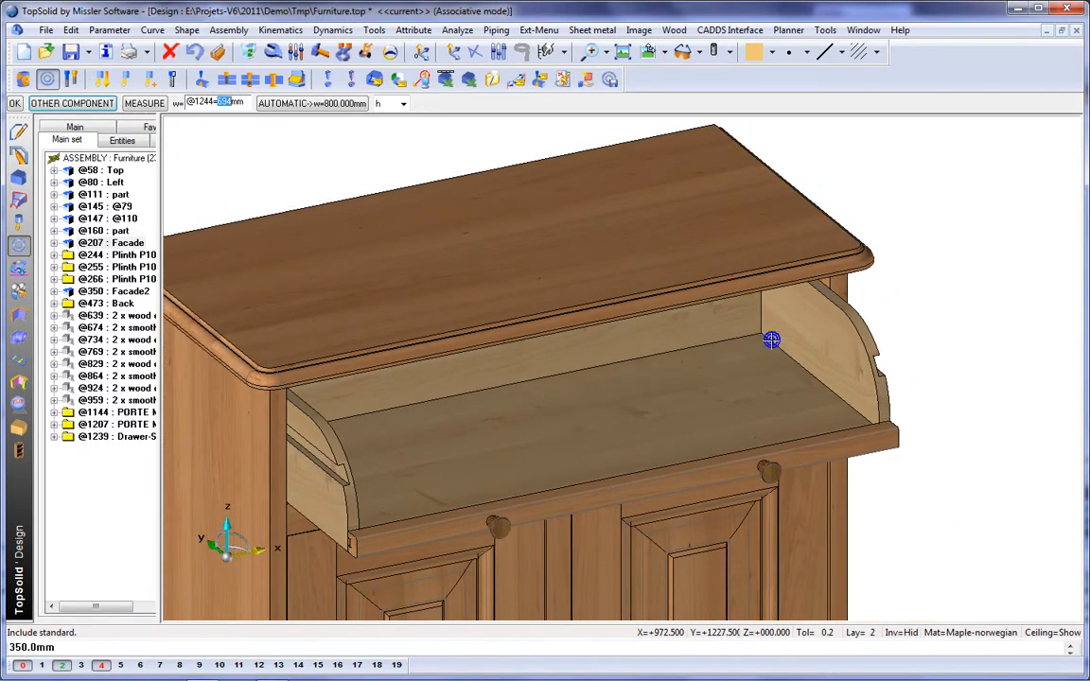
Step: Include the standard component Facade-Drawer-Spe from the Demo Furniture family and set its width from the drawer's parameter w
{"action": "right_click", "coordinate": [771, 340]}
{"action": "left_click", "coordinate": [818, 365]}
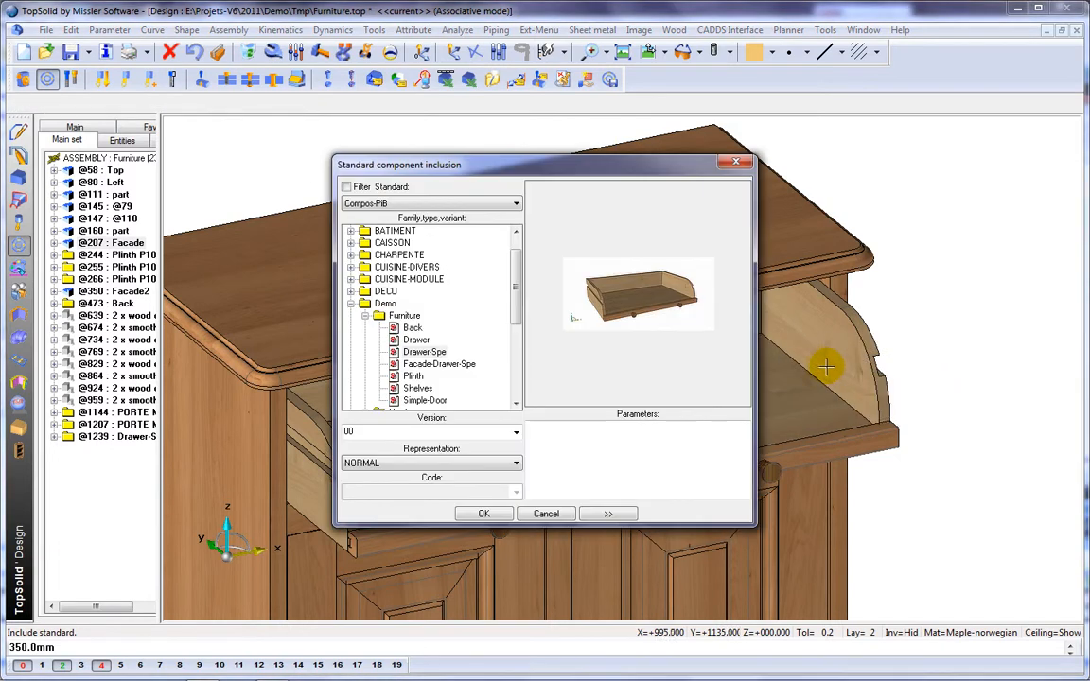
{"action": "left_click", "coordinate": [440, 365]}
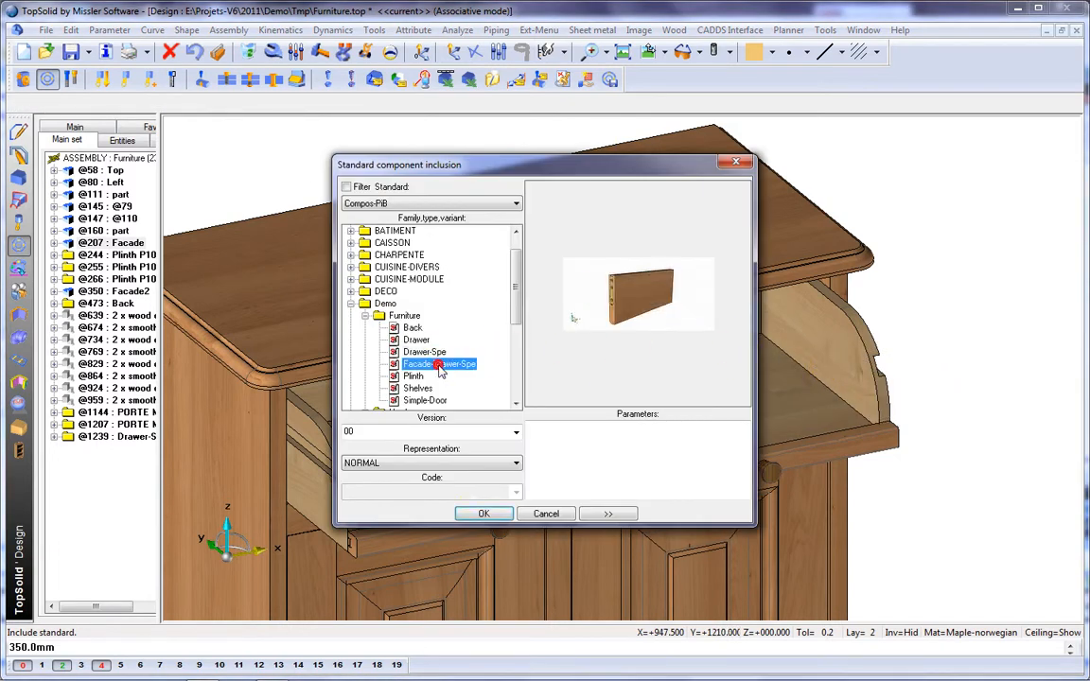
{"action": "left_click", "coordinate": [484, 515]}
{"action": "right_click", "coordinate": [502, 488]}
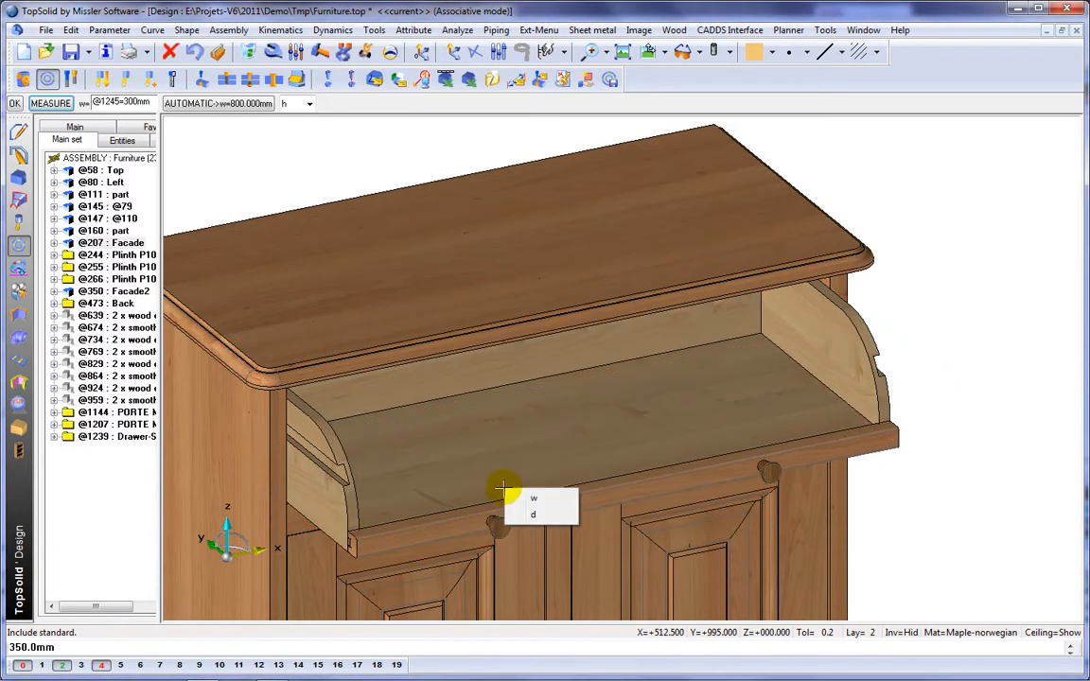
{"action": "left_click", "coordinate": [547, 498]}
{"action": "left_click", "coordinate": [553, 473]}
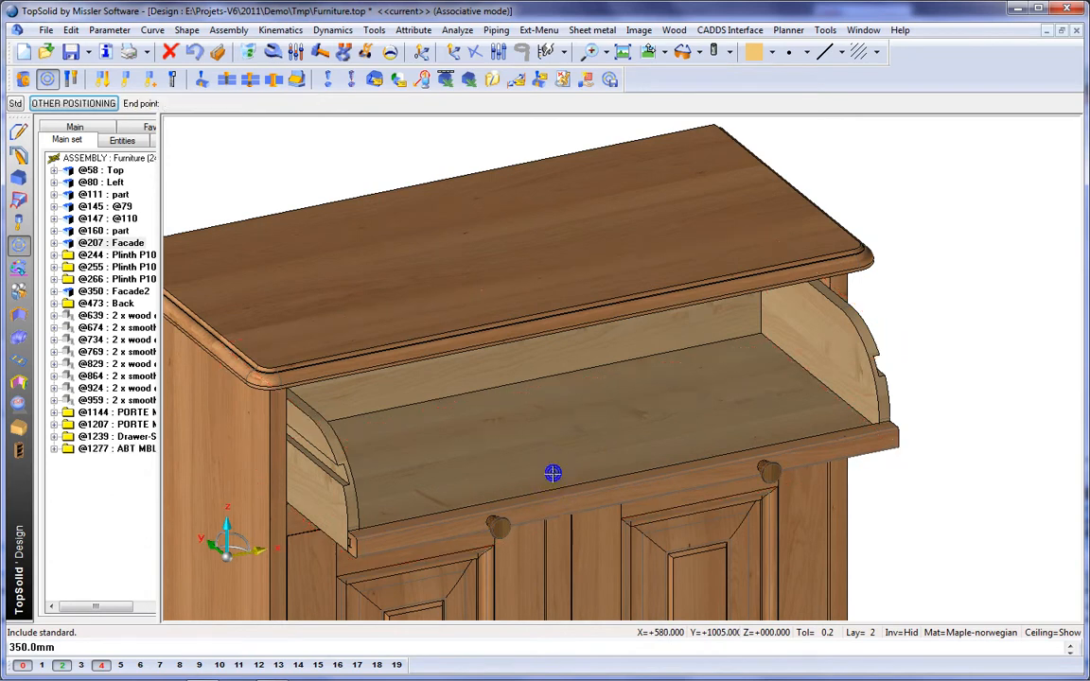
Step: Place the hinged drawer front by aligning its axis with the pivot hole near the upper front of the drawer's right side
{"action": "left_click", "coordinate": [660, 379]}
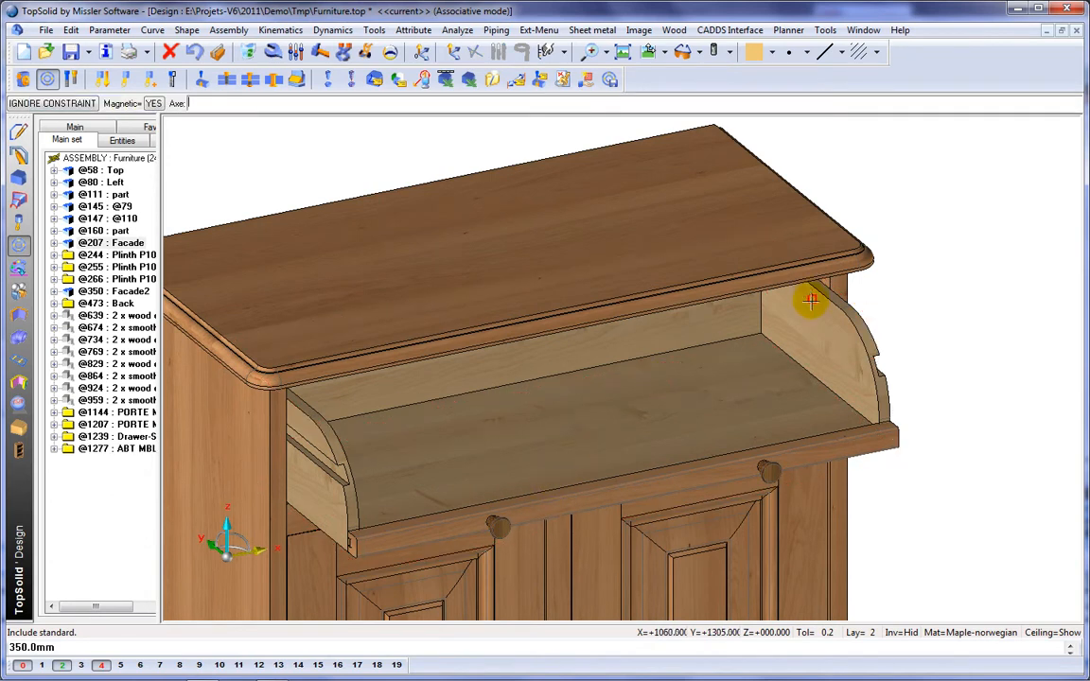
{"action": "middle_click_drag", "start_coordinate": [811, 301], "coordinate": [829, 277]}
{"action": "scroll", "coordinate": [828, 278], "scroll_direction": "up", "scroll_amount": 7}
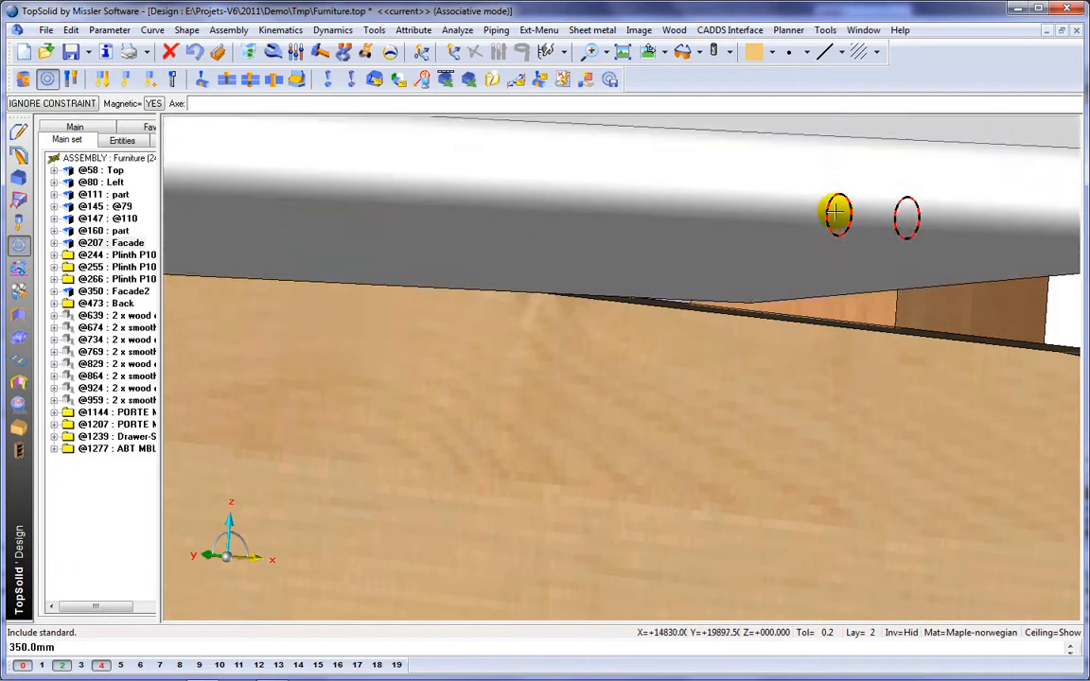
{"action": "left_click", "coordinate": [837, 214]}
{"action": "left_click", "coordinate": [859, 268]}
{"action": "scroll", "coordinate": [715, 298], "scroll_direction": "down", "scroll_amount": 7}
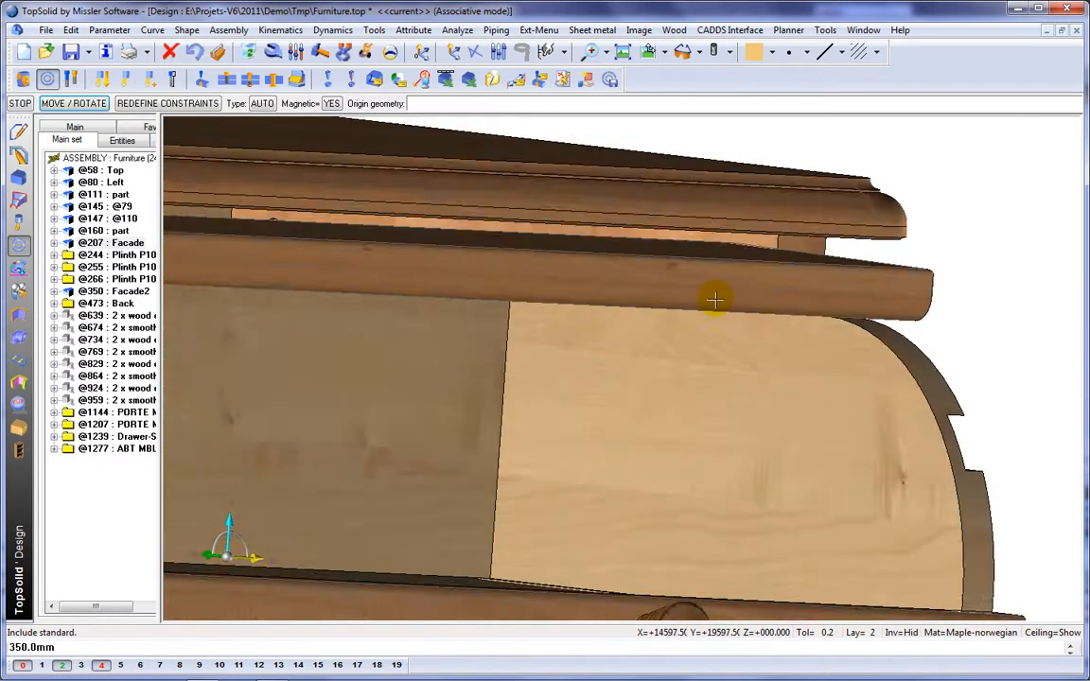
{"action": "right_click", "coordinate": [716, 299]}
{"action": "scroll", "coordinate": [646, 349], "scroll_direction": "down", "scroll_amount": 5}
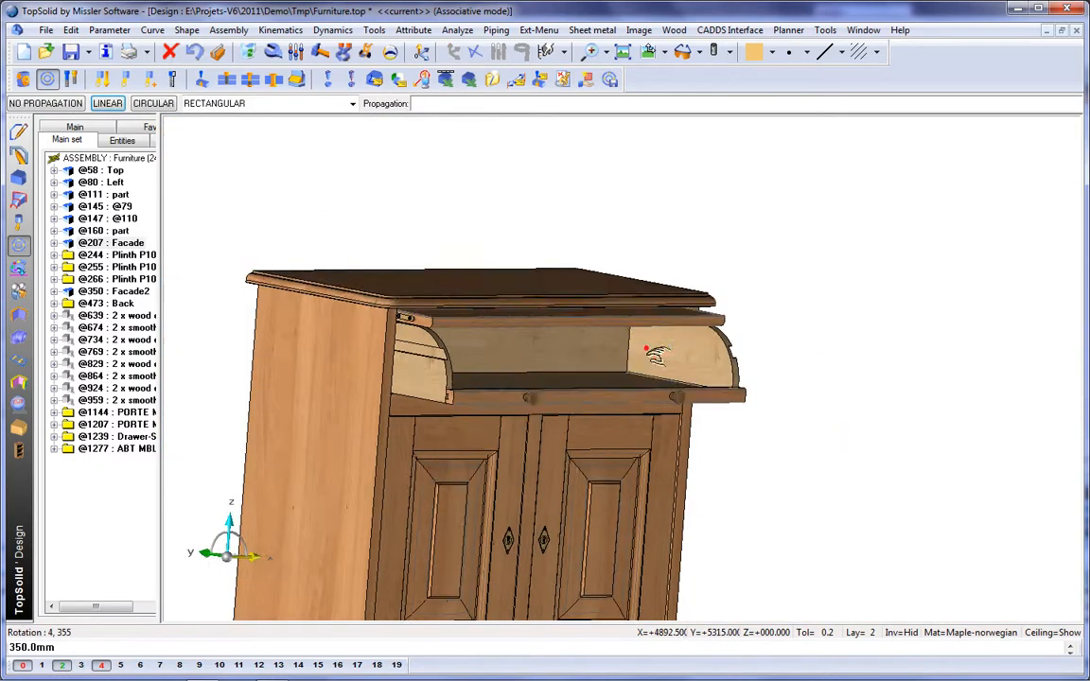
Step: Slide the drawer partway into the cabinet and swing its hinged front partway down
{"action": "middle_click_drag", "start_coordinate": [652, 349], "coordinate": [645, 382]}
{"action": "scroll", "coordinate": [645, 377], "scroll_direction": "up", "scroll_amount": 4}
{"action": "scroll", "coordinate": [792, 341], "scroll_direction": "up", "scroll_amount": 2}
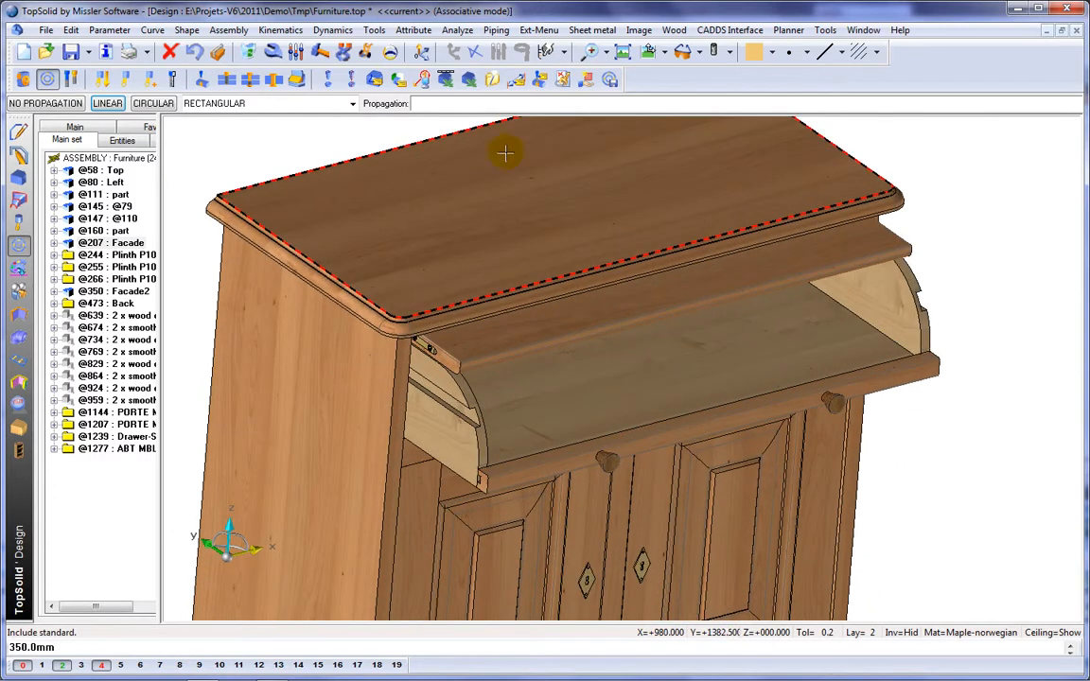
{"action": "left_click", "coordinate": [365, 51]}
{"action": "left_click", "coordinate": [564, 415]}
{"action": "left_click", "coordinate": [540, 401]}
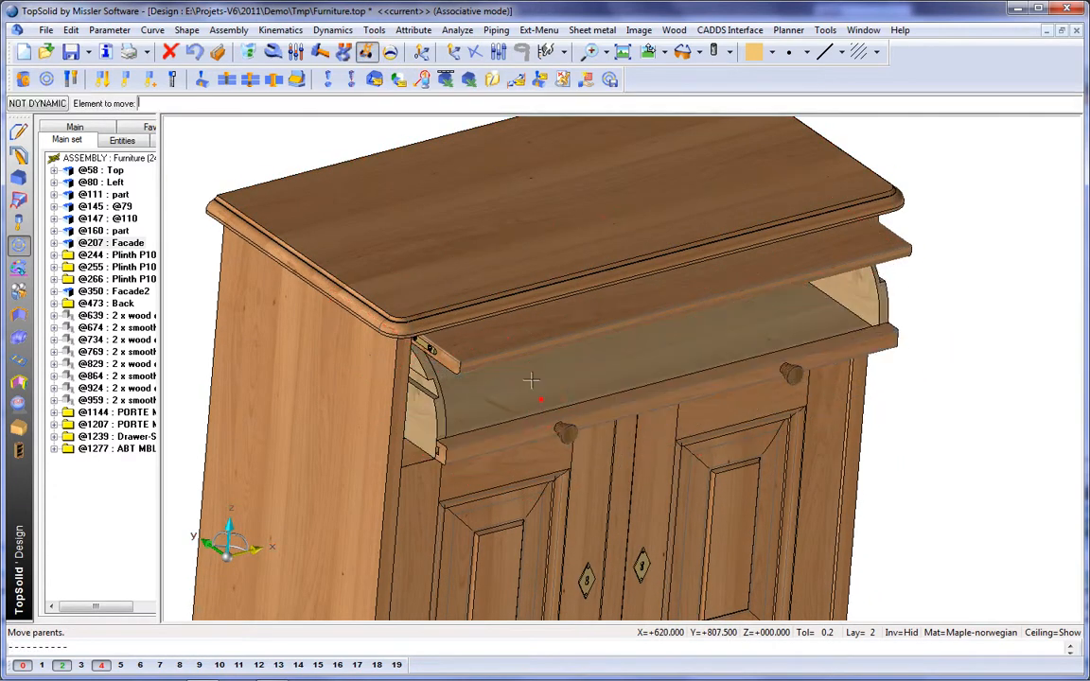
{"action": "left_click", "coordinate": [531, 345]}
{"action": "left_click", "coordinate": [526, 378]}
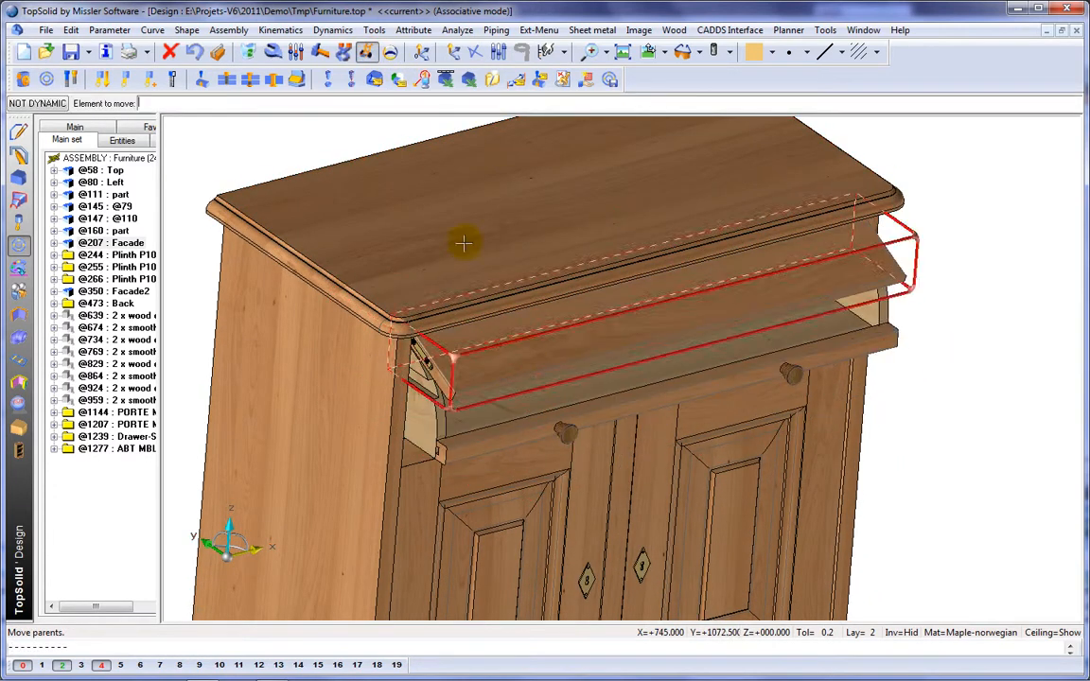
Step: Create a constraints system from the drawer and its front, adding a 0 mm mate between the front's face and the drawer side's curved edge
{"action": "left_click", "coordinate": [126, 79]}
{"action": "left_click", "coordinate": [513, 369]}
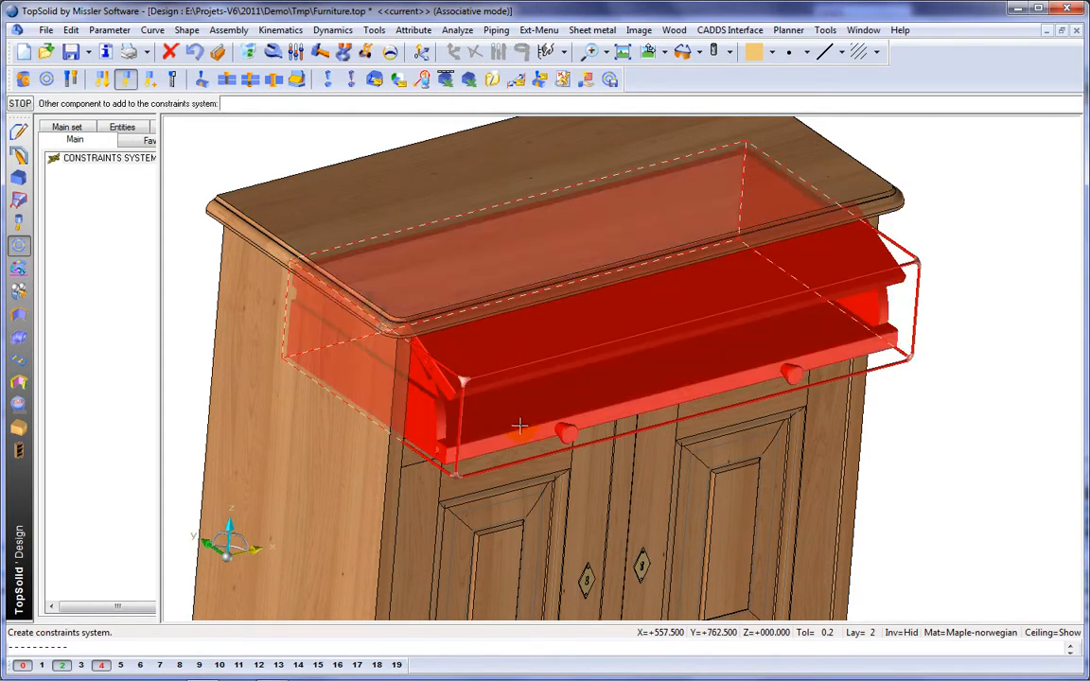
{"action": "left_click", "coordinate": [519, 426]}
{"action": "left_click", "coordinate": [55, 168]}
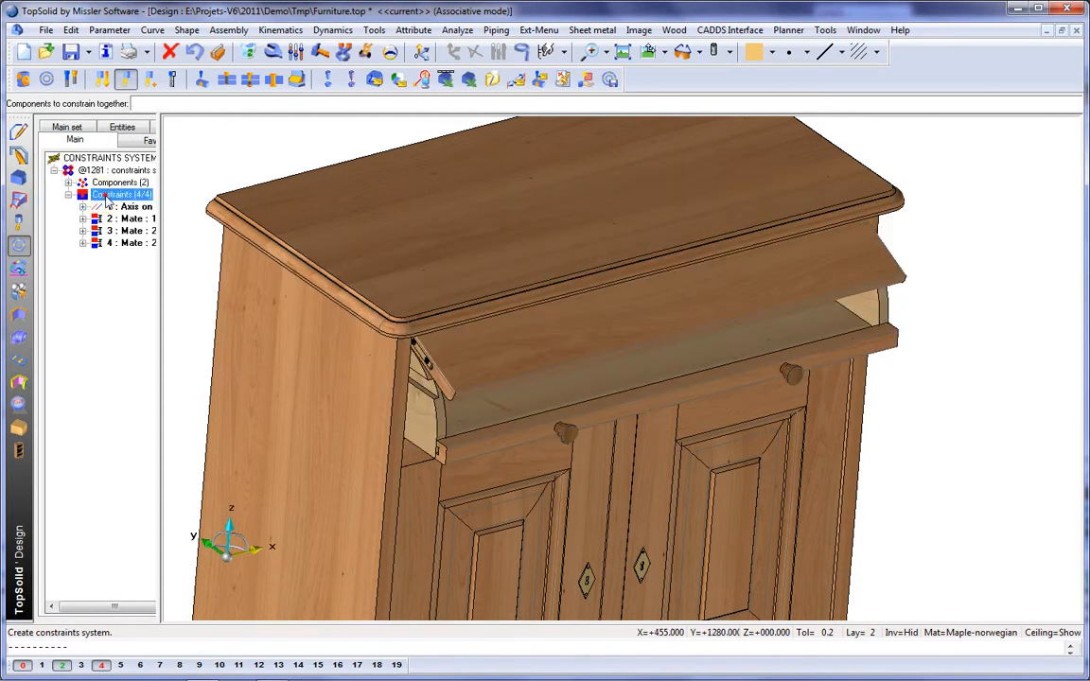
{"action": "right_click", "coordinate": [107, 196]}
{"action": "left_click", "coordinate": [139, 204]}
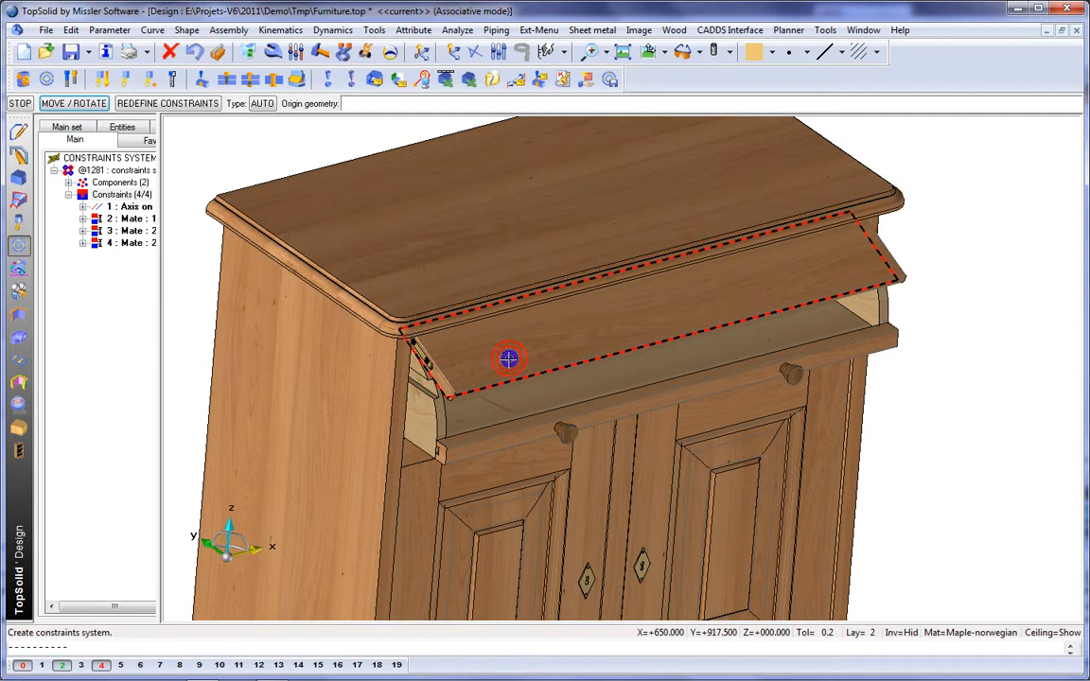
{"action": "left_click", "coordinate": [508, 358]}
{"action": "left_click", "coordinate": [442, 423]}
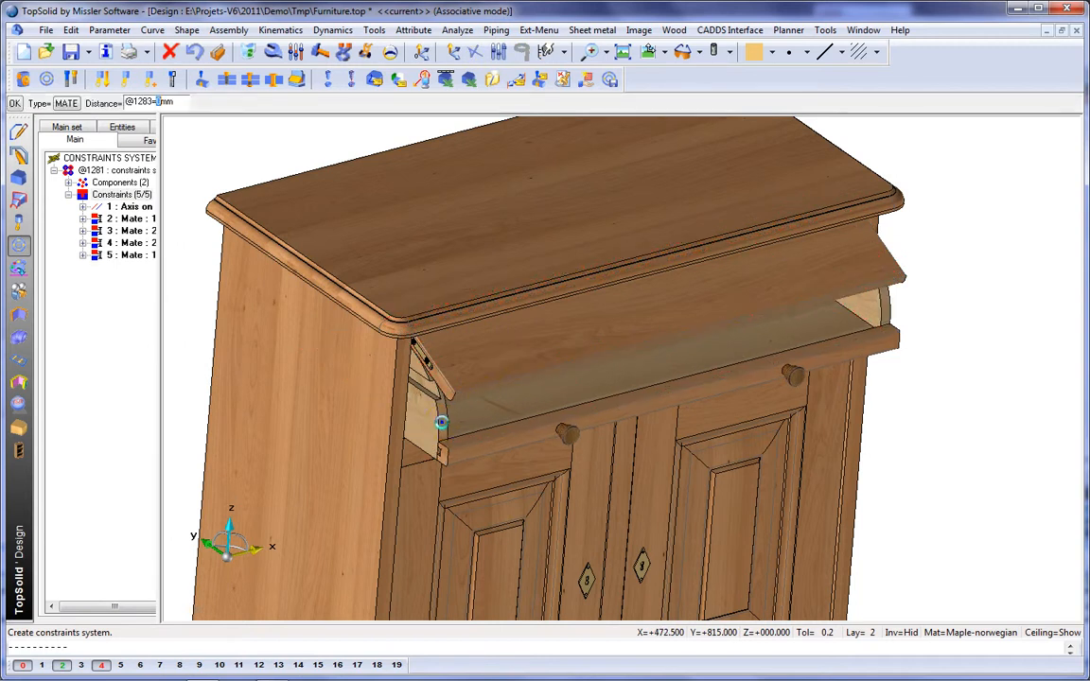
Step: Slide the drawer fully into the cabinet so its hinged front swings closed
{"action": "left_click", "coordinate": [365, 51]}
{"action": "left_click", "coordinate": [578, 425]}
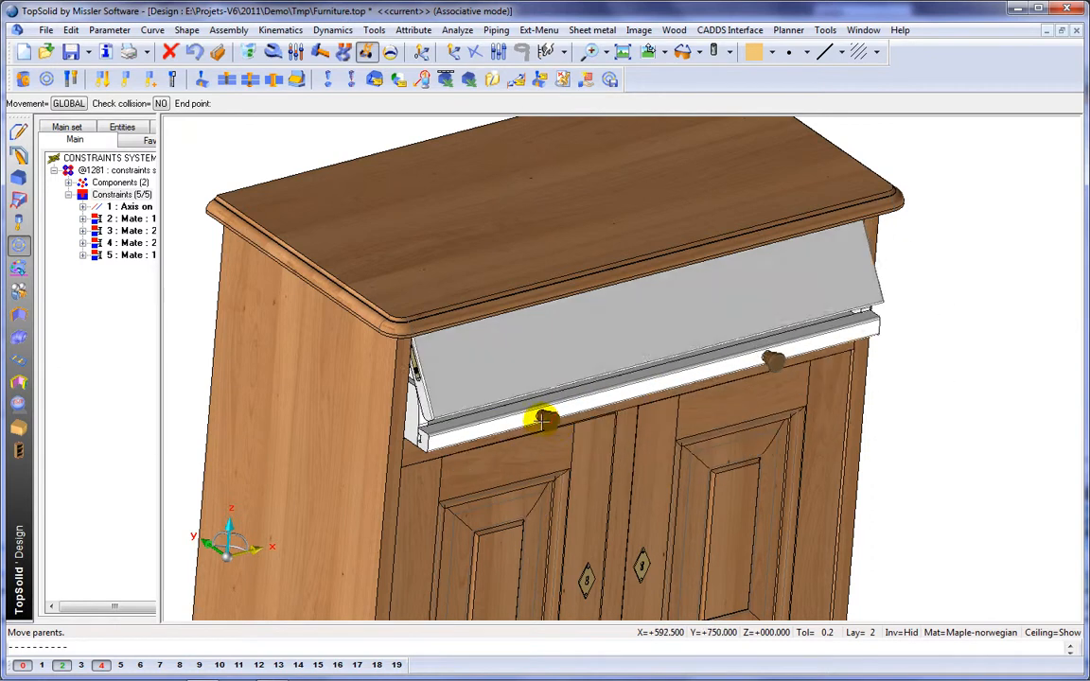
{"action": "left_click", "coordinate": [526, 408]}
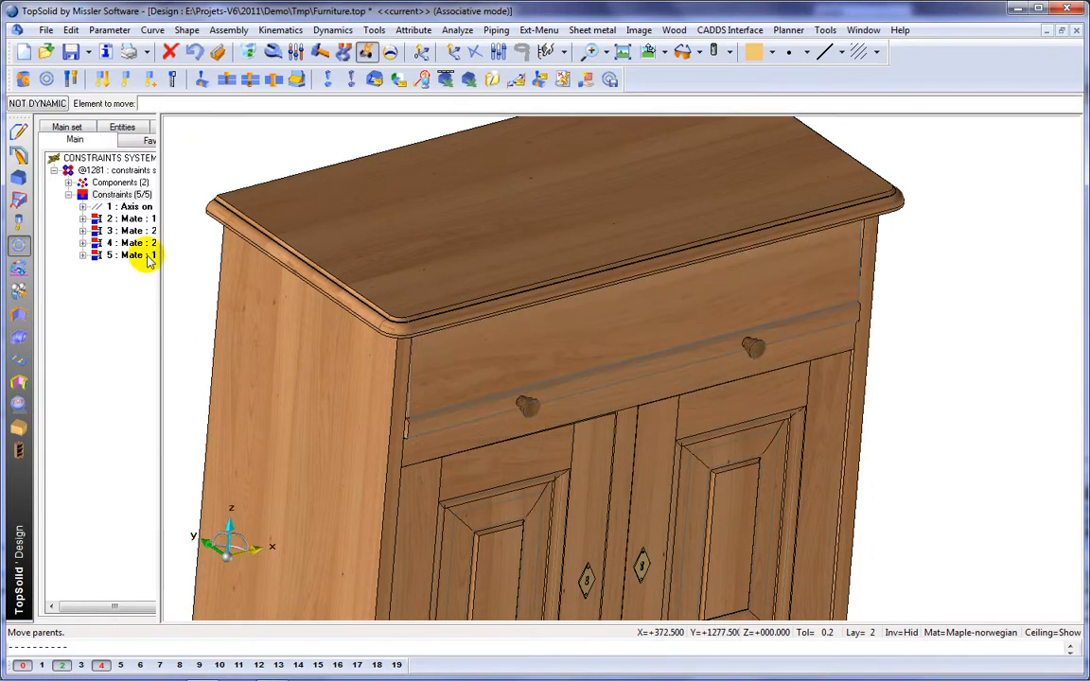
Step: Add a 0 mm alignment constraint between the drawer's lower front strip and the rail below it, and turn it into a stop
{"action": "right_click", "coordinate": [120, 200]}
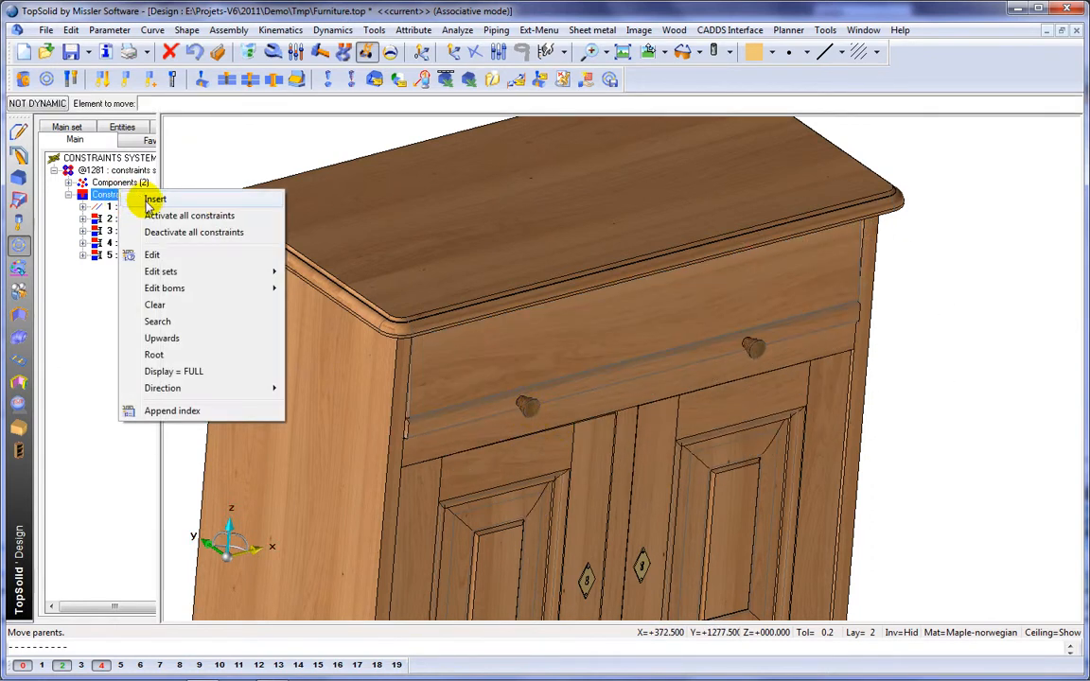
{"action": "left_click", "coordinate": [149, 201]}
{"action": "left_click", "coordinate": [412, 383]}
{"action": "left_click", "coordinate": [414, 393]}
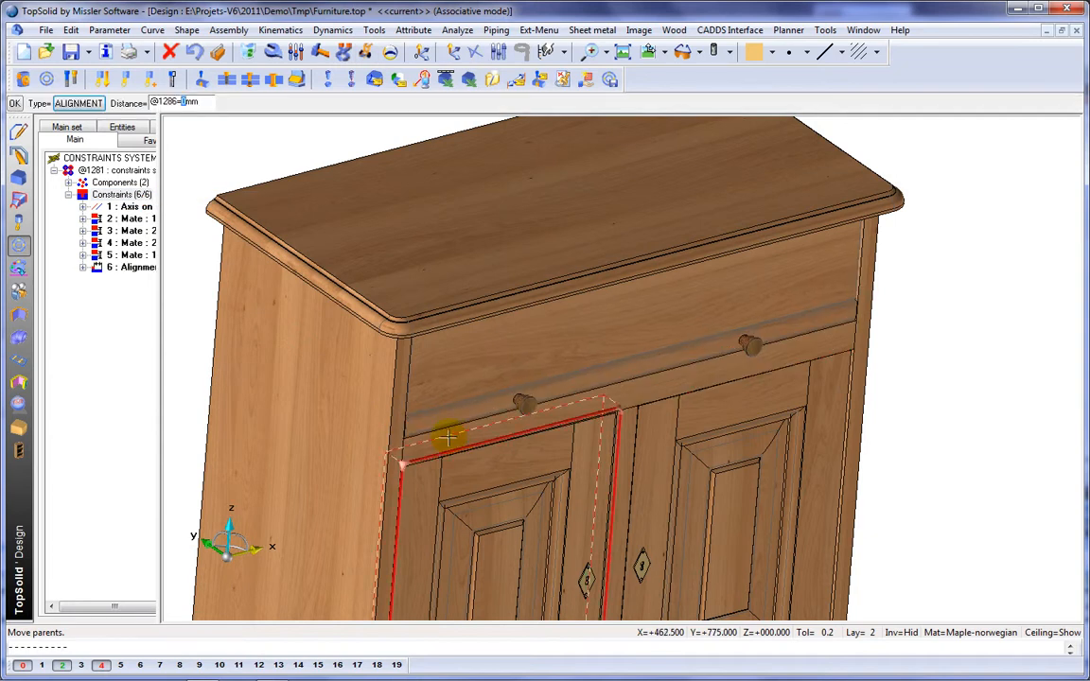
{"action": "left_click", "coordinate": [122, 268]}
{"action": "right_click", "coordinate": [123, 268]}
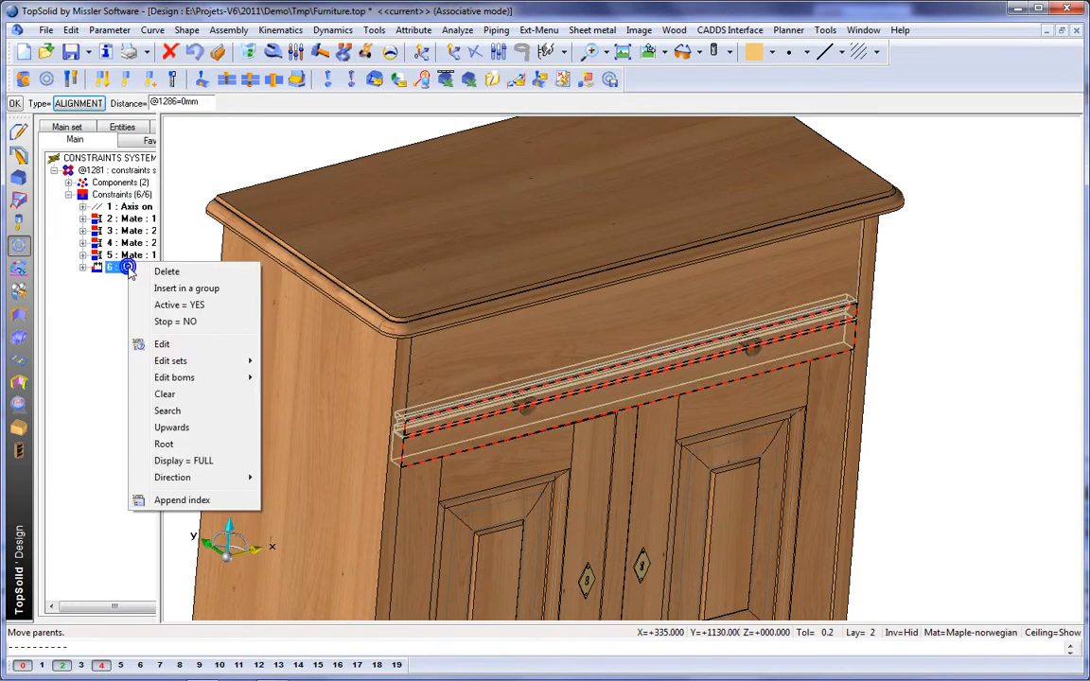
{"action": "left_click", "coordinate": [174, 322]}
{"action": "key", "text": "Return"}
Step: Check the drawer's movement by sliding it open and back against its stop, and view the whole cabinet
{"action": "left_click", "coordinate": [365, 51]}
{"action": "left_click", "coordinate": [562, 386]}
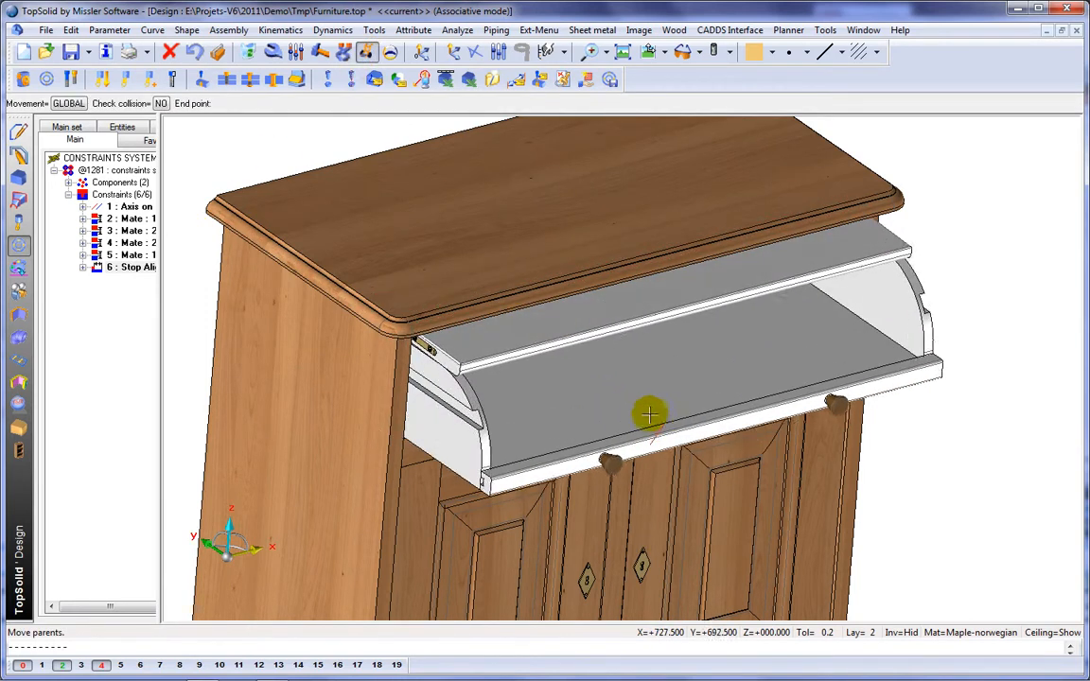
{"action": "left_click", "coordinate": [558, 381]}
{"action": "right_click", "coordinate": [579, 115]}
{"action": "left_click", "coordinate": [647, 232]}
{"action": "mouse_move", "coordinate": [632, 229]}
{"action": "middle_mouse_down"}
{"action": "mouse_move", "coordinate": [642, 213]}
{"action": "mouse_move", "coordinate": [652, 224]}
{"action": "mouse_move", "coordinate": [614, 224]}
{"action": "middle_mouse_up"}
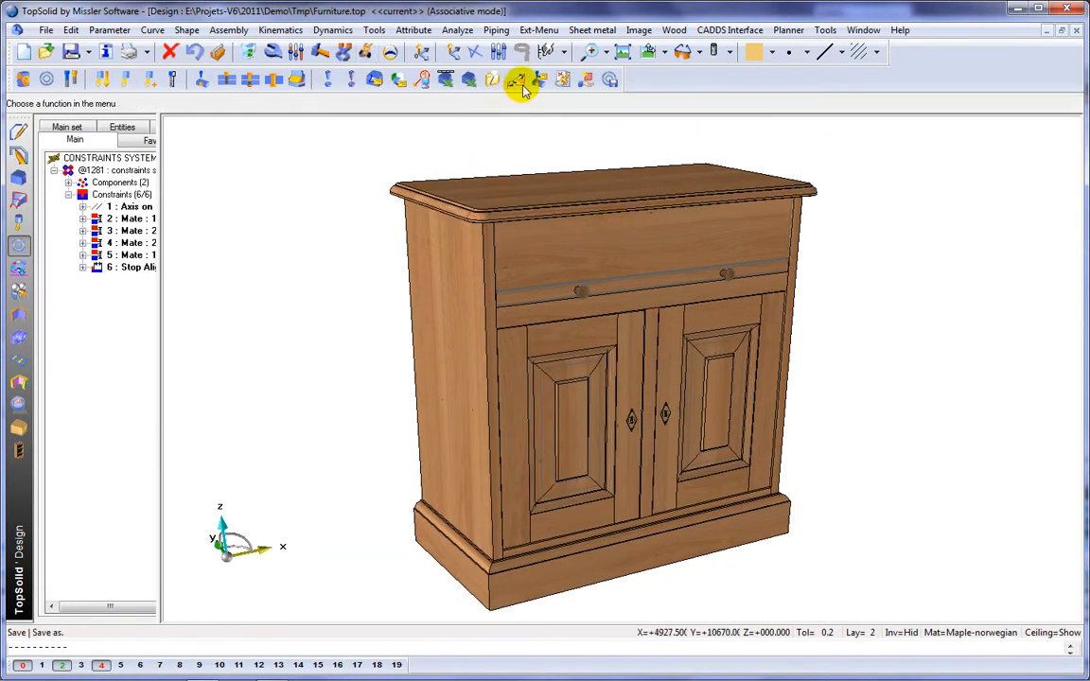
Step: Define the parameters w, h and d as drivers of the cabinet
{"action": "left_click", "coordinate": [520, 84]}
{"action": "type", "text": "w"}
{"action": "key", "text": "Return"}
{"action": "key", "text": "Return"}
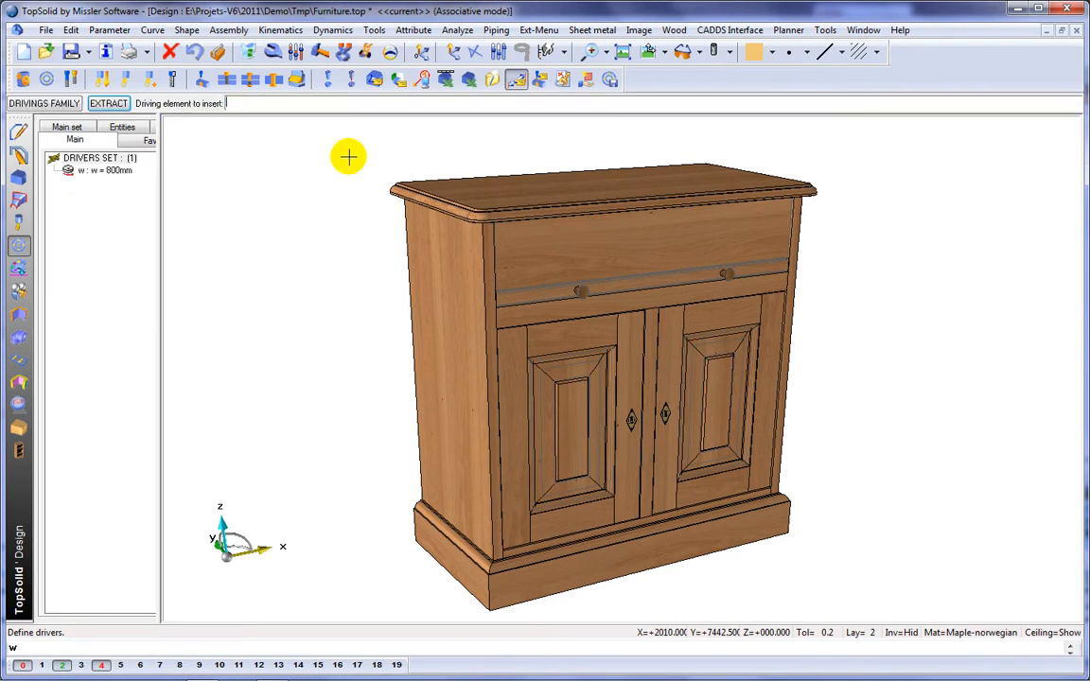
{"action": "type", "text": "h"}
{"action": "key", "text": "Return"}
{"action": "key", "text": "Return"}
{"action": "type", "text": "d"}
{"action": "key", "text": "Return"}
{"action": "key", "text": "Return"}
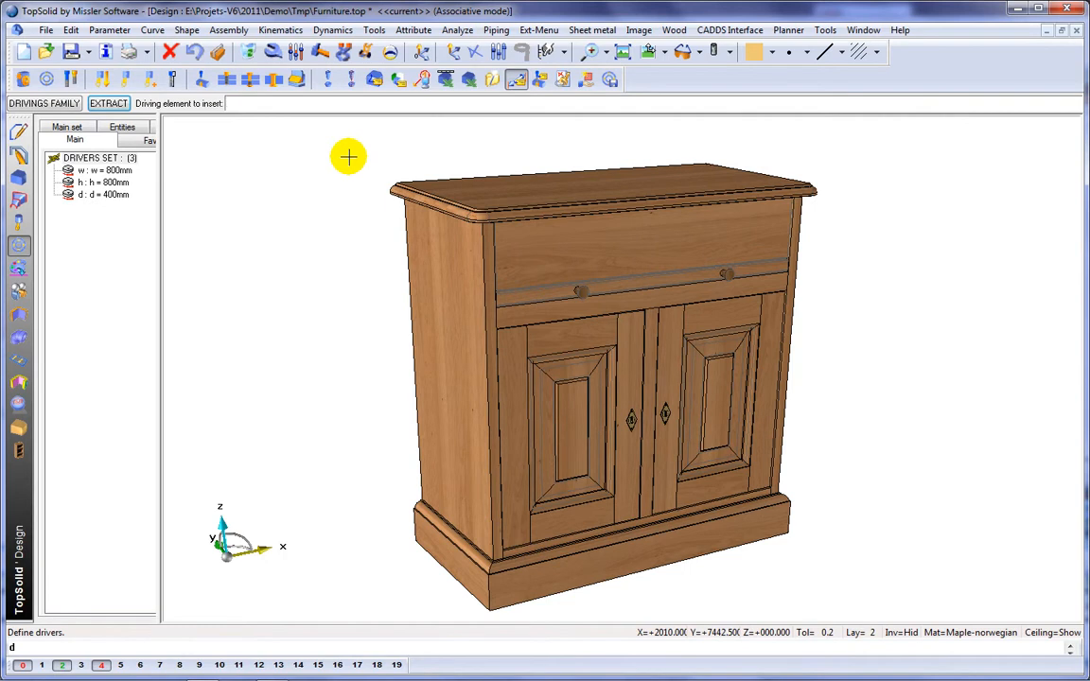
Step: Set the cabinet's width driver w to 1100 mm
{"action": "left_click", "coordinate": [124, 171]}
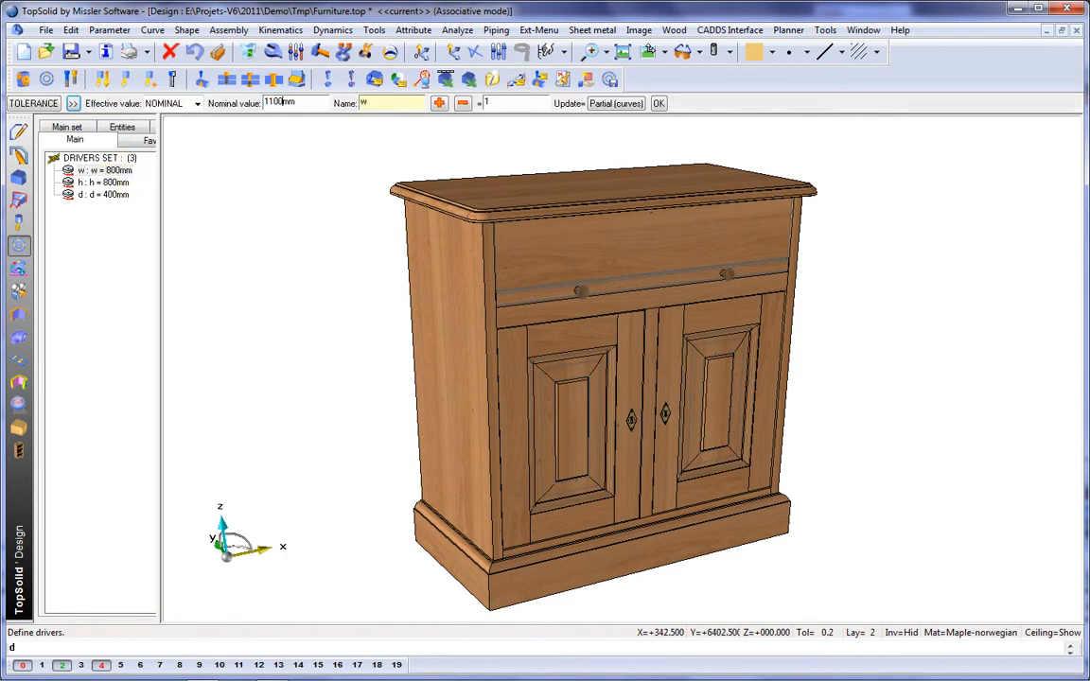
{"action": "left_click", "coordinate": [124, 169]}
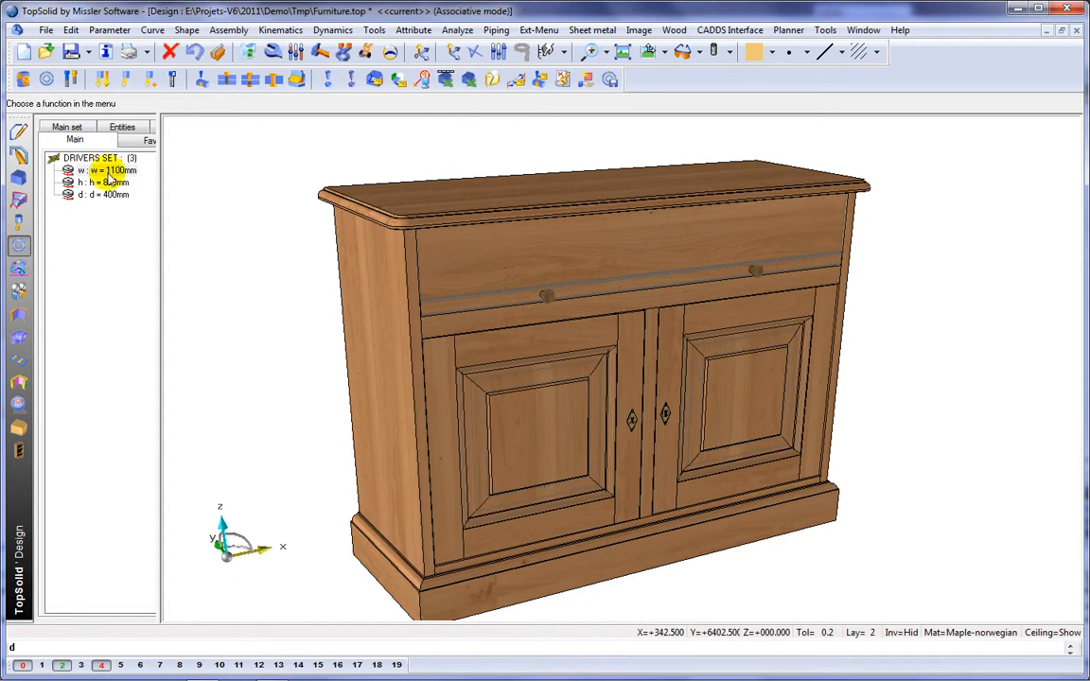
Step: Set the cabinet's height driver h to 900 mm and its depth driver d to 450 mm
{"action": "left_click", "coordinate": [110, 188]}
{"action": "type", "text": "90"}
{"action": "left_click", "coordinate": [109, 186]}
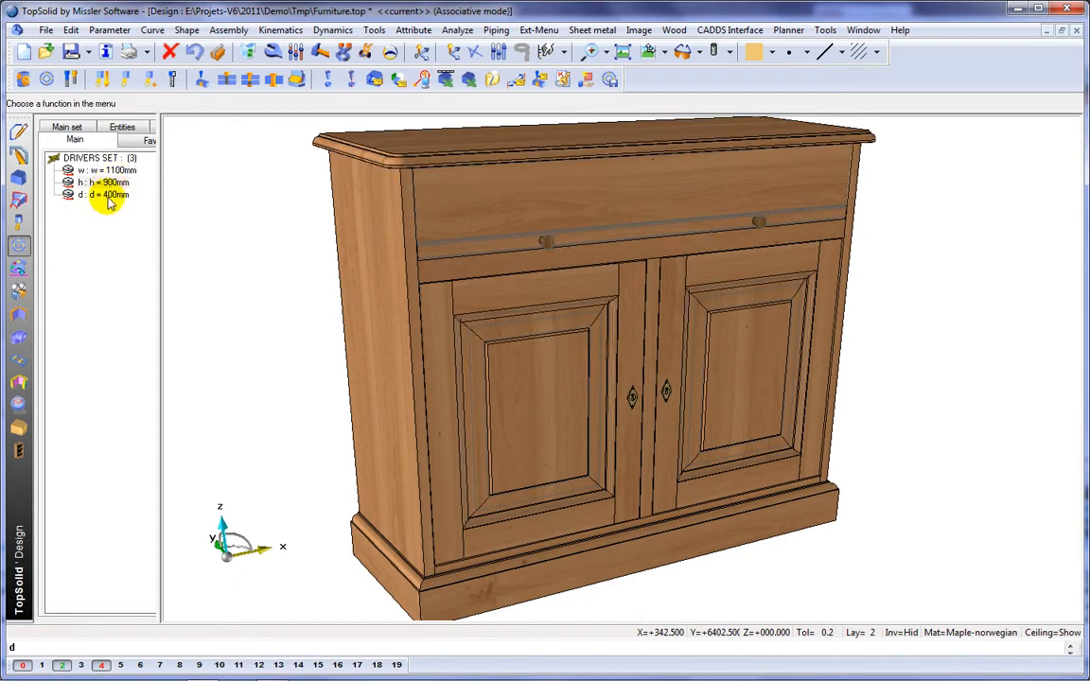
{"action": "left_click", "coordinate": [109, 197]}
{"action": "type", "text": "450"}
{"action": "left_click", "coordinate": [107, 195]}
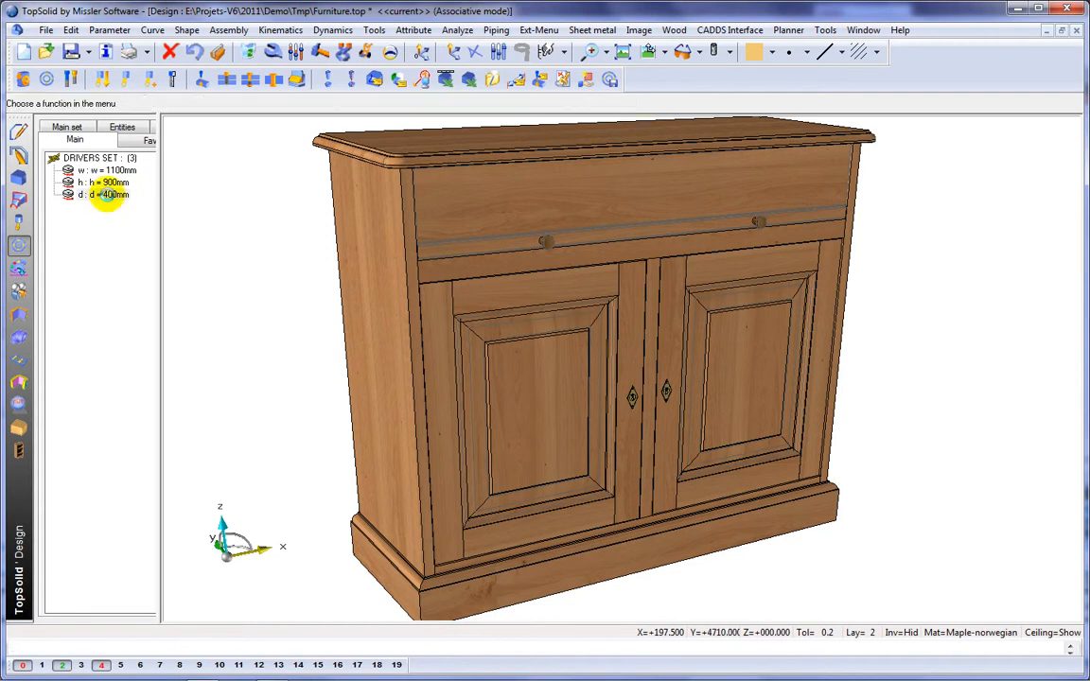
{"action": "middle_click_drag", "start_coordinate": [337, 321], "coordinate": [336, 285]}
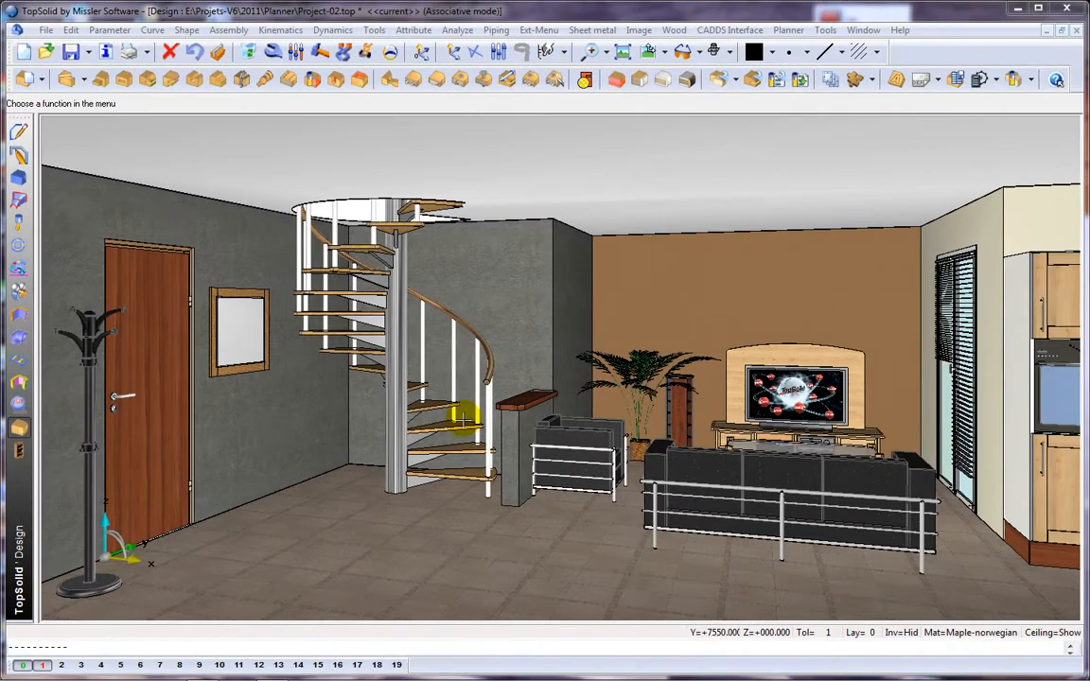
Step: In the Project-02.top room design, include the Furniture.top cabinet as a sub-assembly and place it freely in the room
{"action": "left_click", "coordinate": [19, 246]}
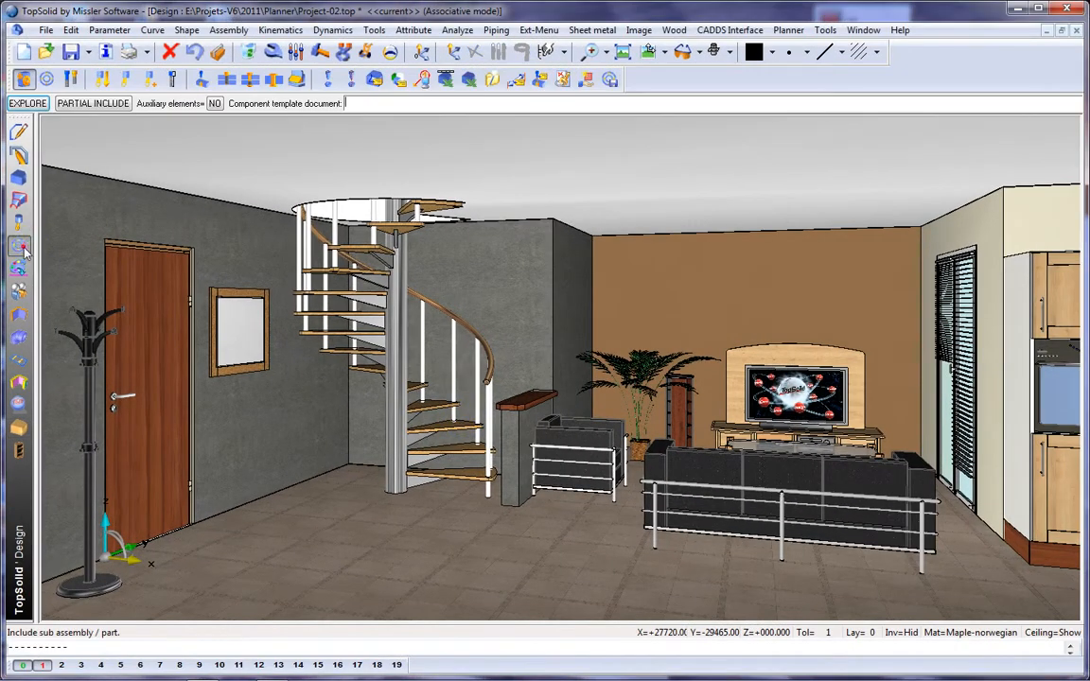
{"action": "left_click", "coordinate": [28, 104]}
{"action": "left_click", "coordinate": [322, 244]}
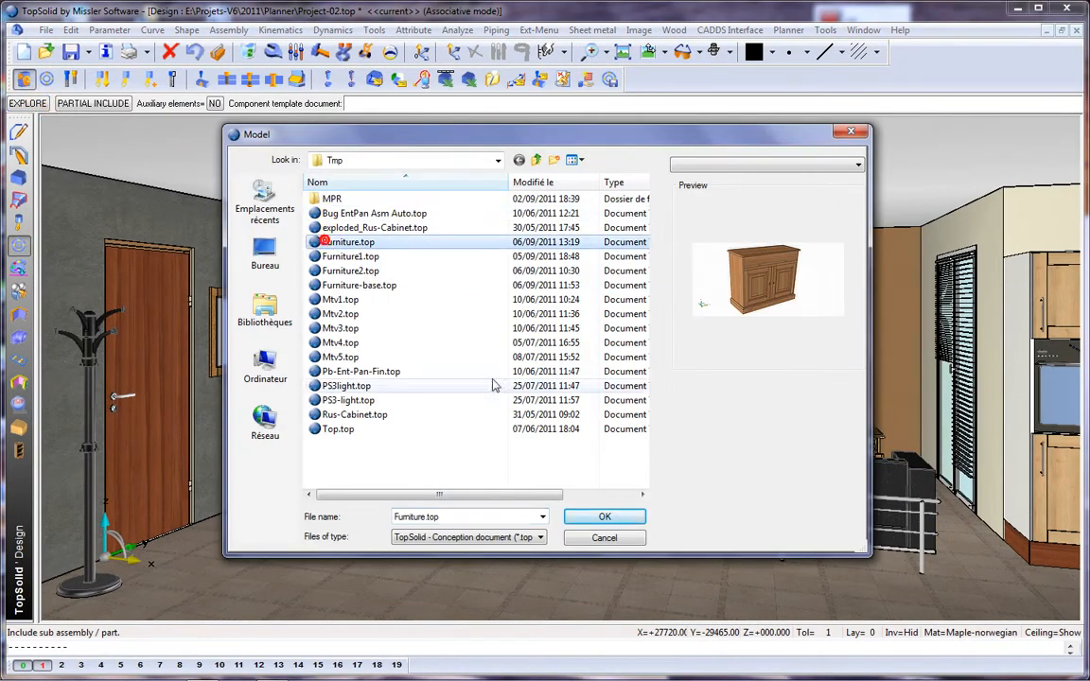
{"action": "left_click", "coordinate": [630, 516]}
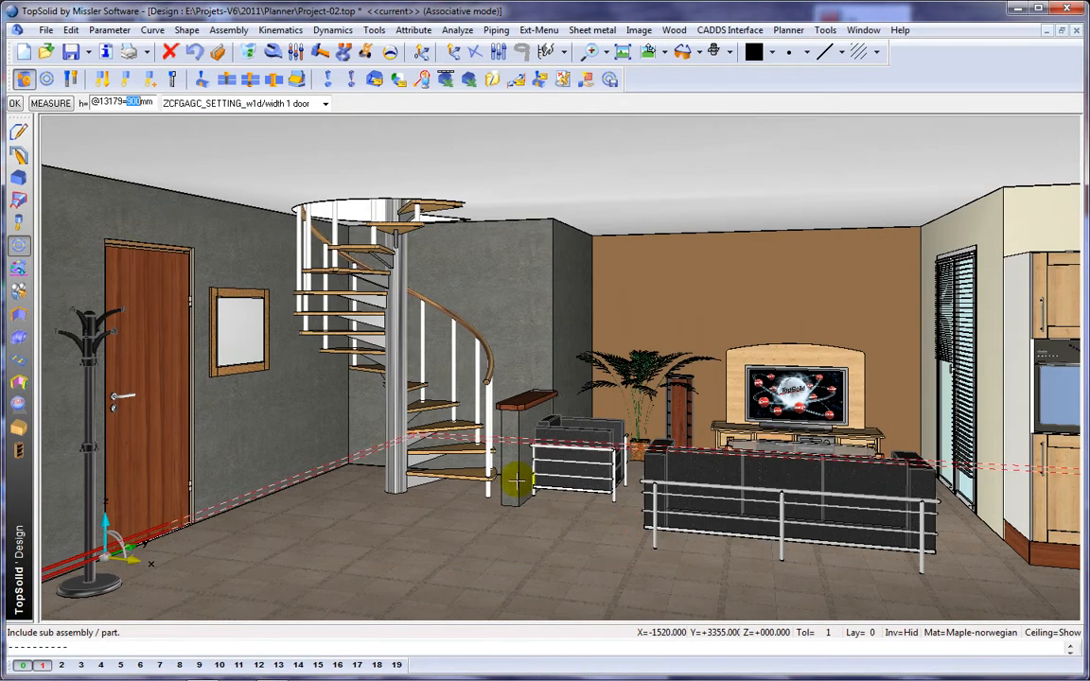
{"action": "left_click", "coordinate": [235, 305]}
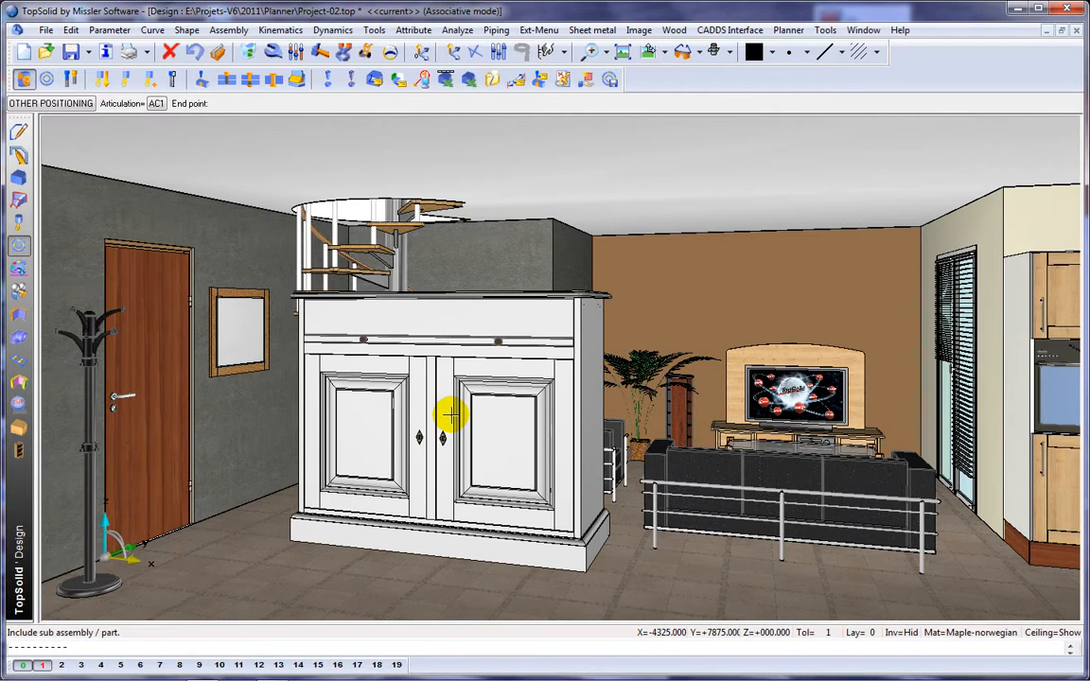
{"action": "left_click", "coordinate": [450, 419]}
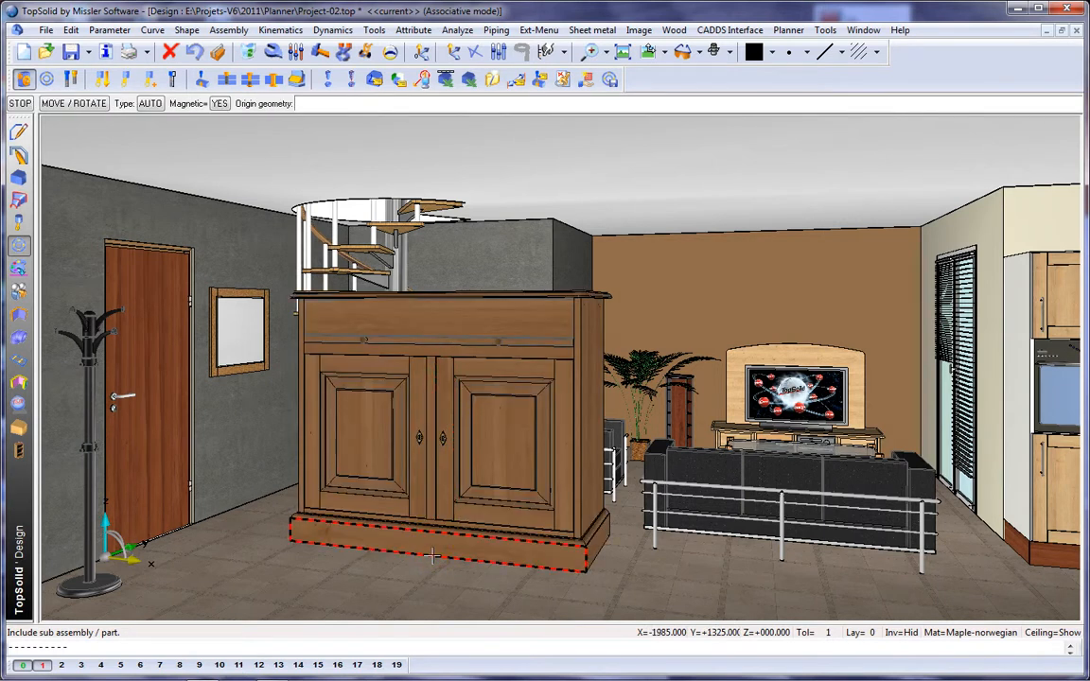
Step: Constrain the cabinet to stand on the floor with its back against the wall that carries the mirror
{"action": "left_click_drag", "start_coordinate": [432, 556], "coordinate": [377, 587]}
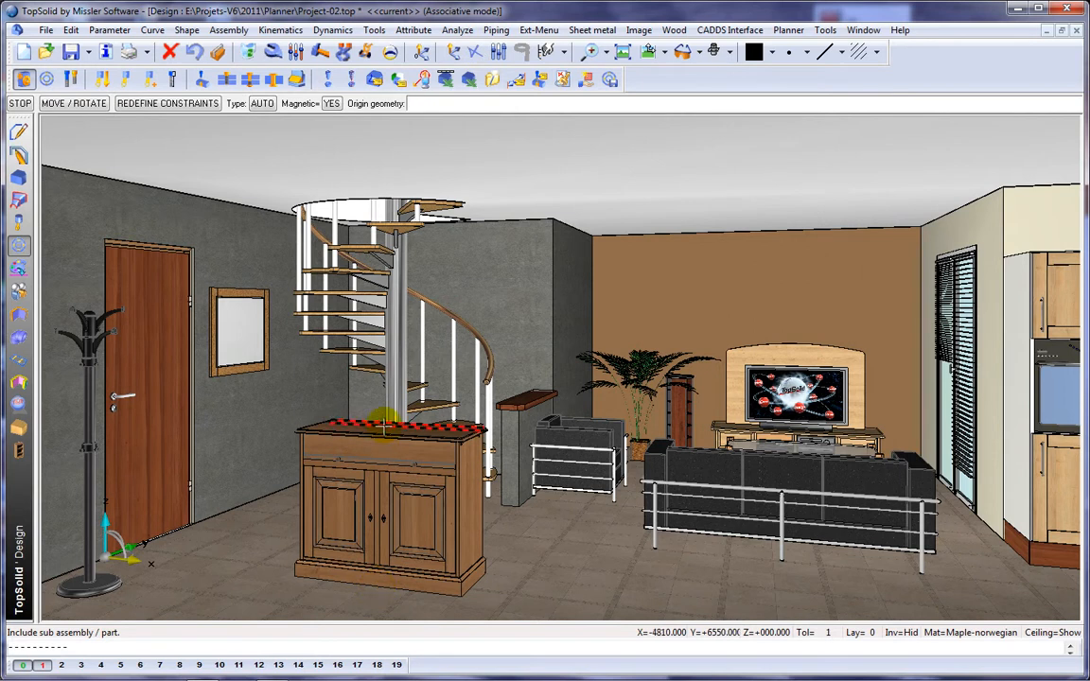
{"action": "left_click_drag", "start_coordinate": [387, 428], "coordinate": [245, 409]}
{"action": "key", "text": "Return"}
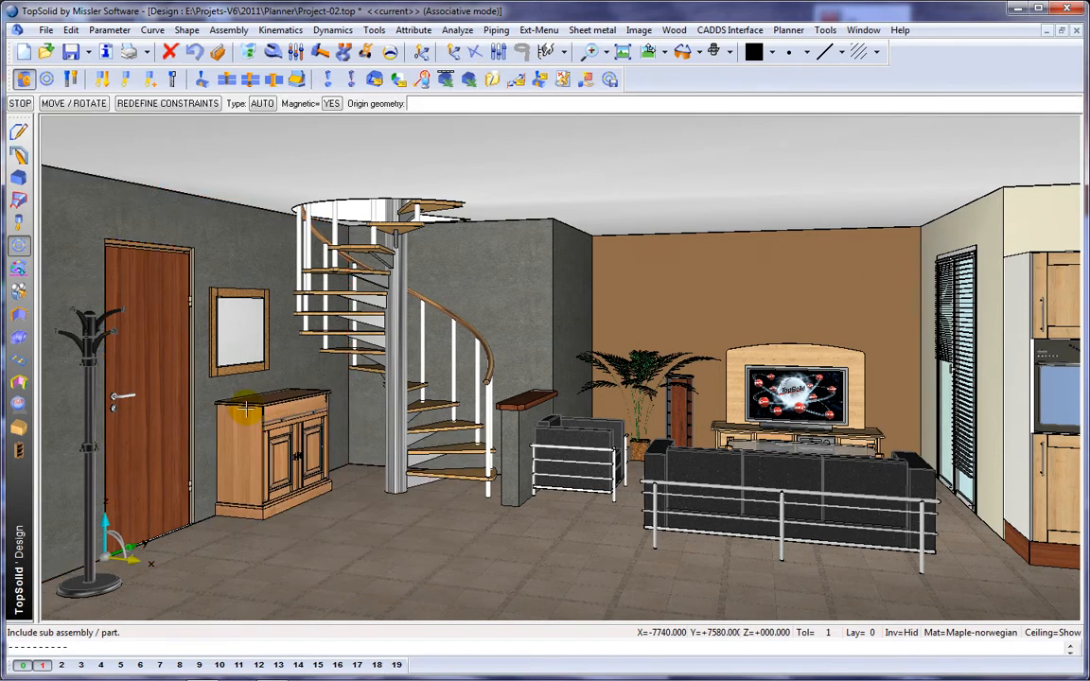
Step: Constrain the cabinet's side at a distance of 1400 mm from the wall behind the spiral staircase
{"action": "left_click", "coordinate": [331, 421]}
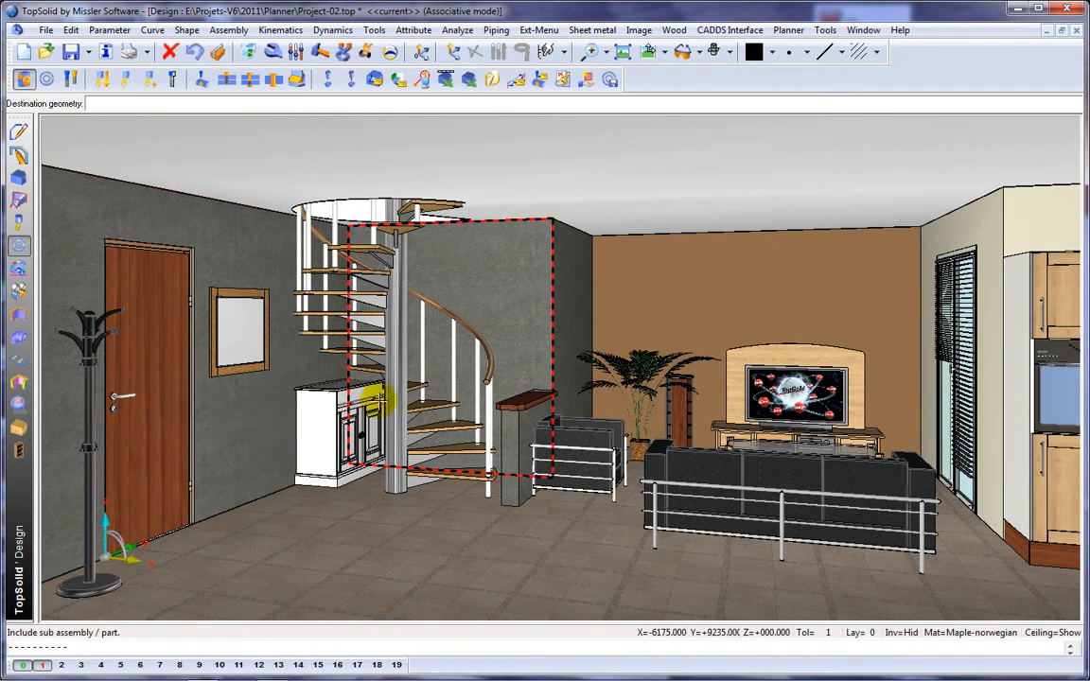
{"action": "left_click", "coordinate": [377, 401]}
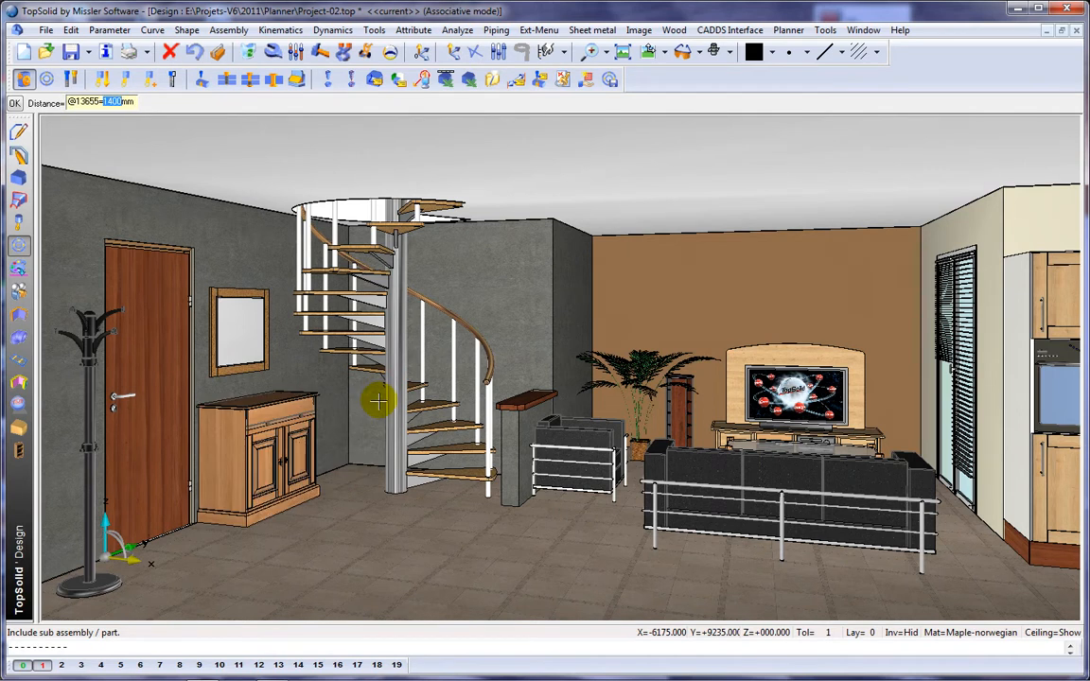
{"action": "scroll", "coordinate": [379, 402], "scroll_direction": "up", "scroll_amount": 5}
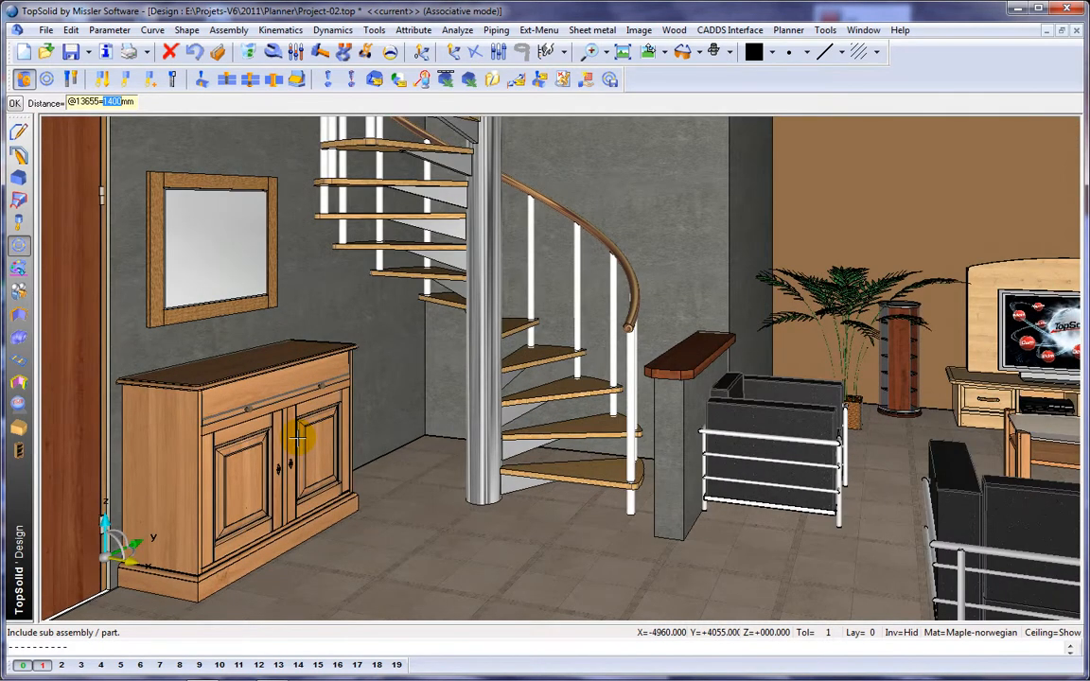
{"action": "scroll", "coordinate": [298, 438], "scroll_direction": "up", "scroll_amount": 1}
{"action": "middle_click_drag", "start_coordinate": [298, 438], "coordinate": [349, 407]}
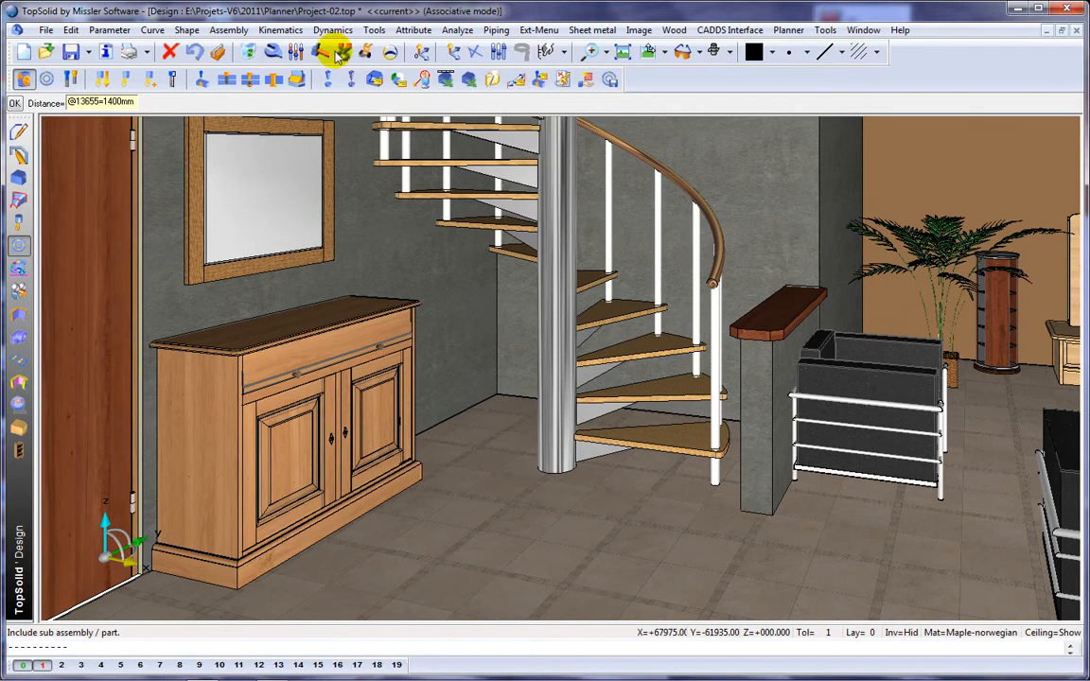
Step: Check the placed cabinet's mechanism by moving a door, tilting the drawer front, and sliding the drawer out and back in
{"action": "left_click", "coordinate": [365, 53]}
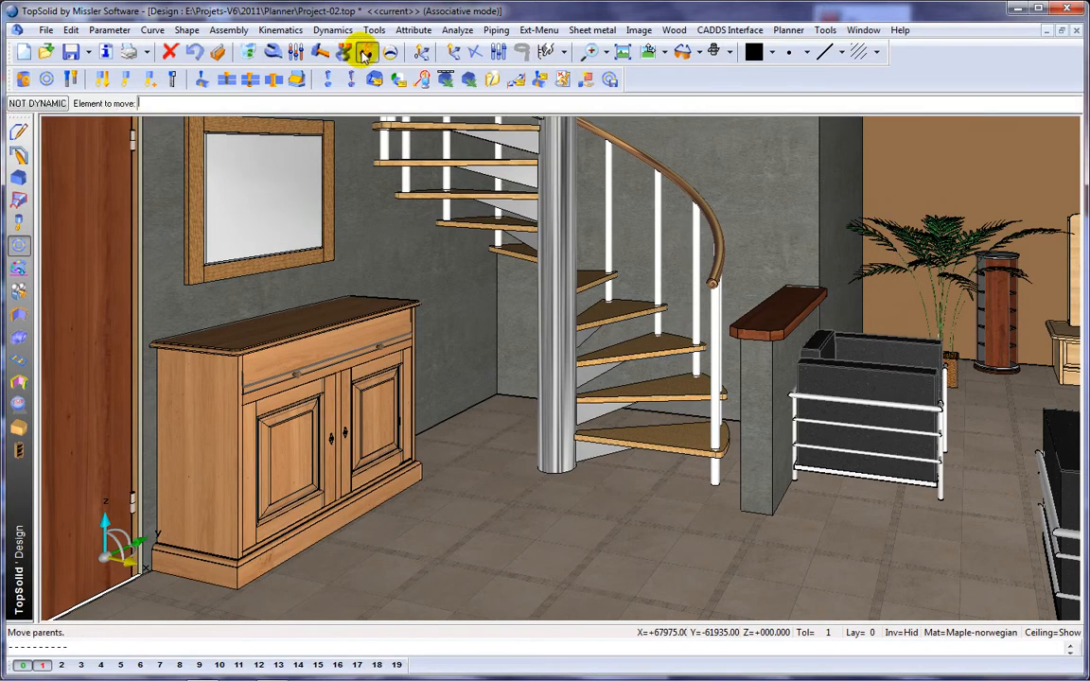
{"action": "left_click", "coordinate": [358, 412]}
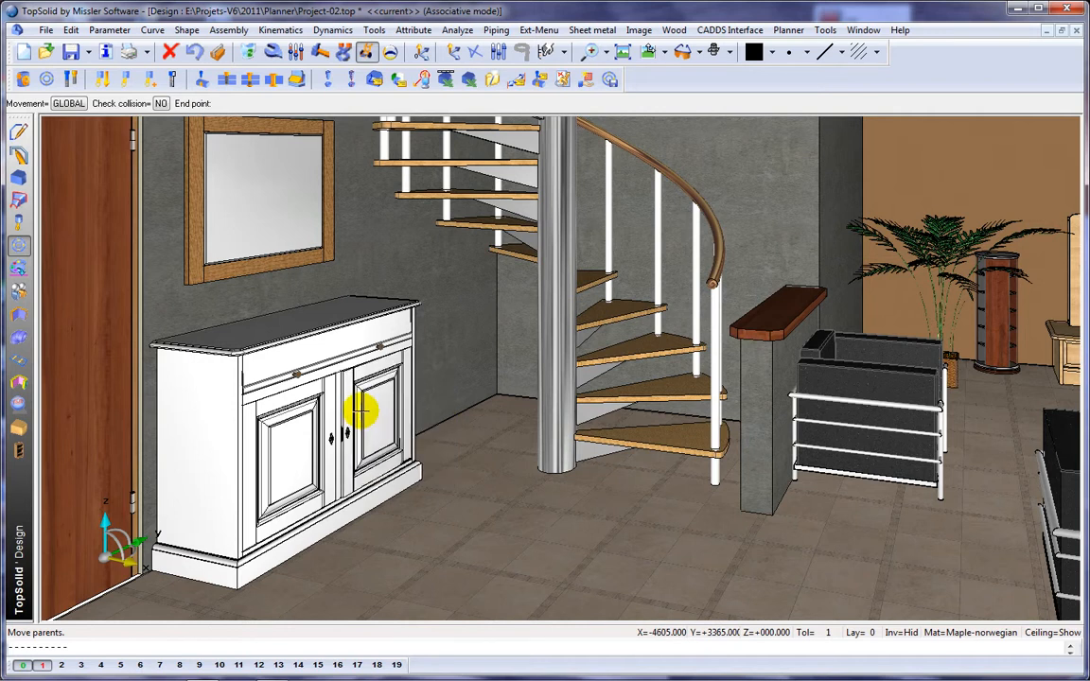
{"action": "left_click", "coordinate": [361, 412]}
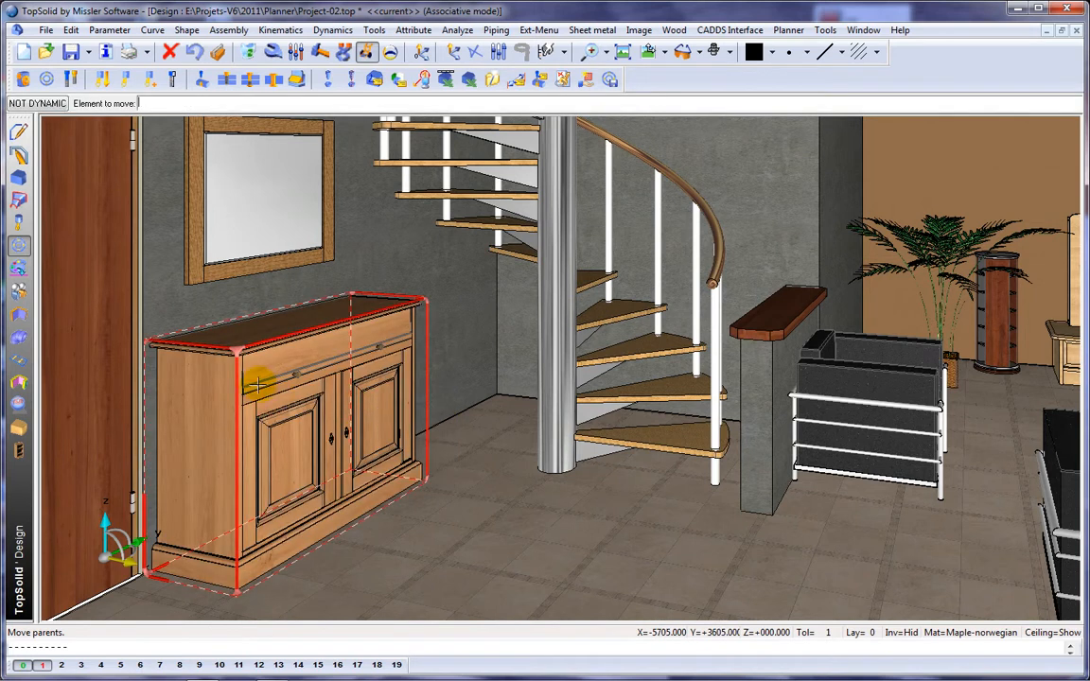
{"action": "left_click", "coordinate": [257, 382]}
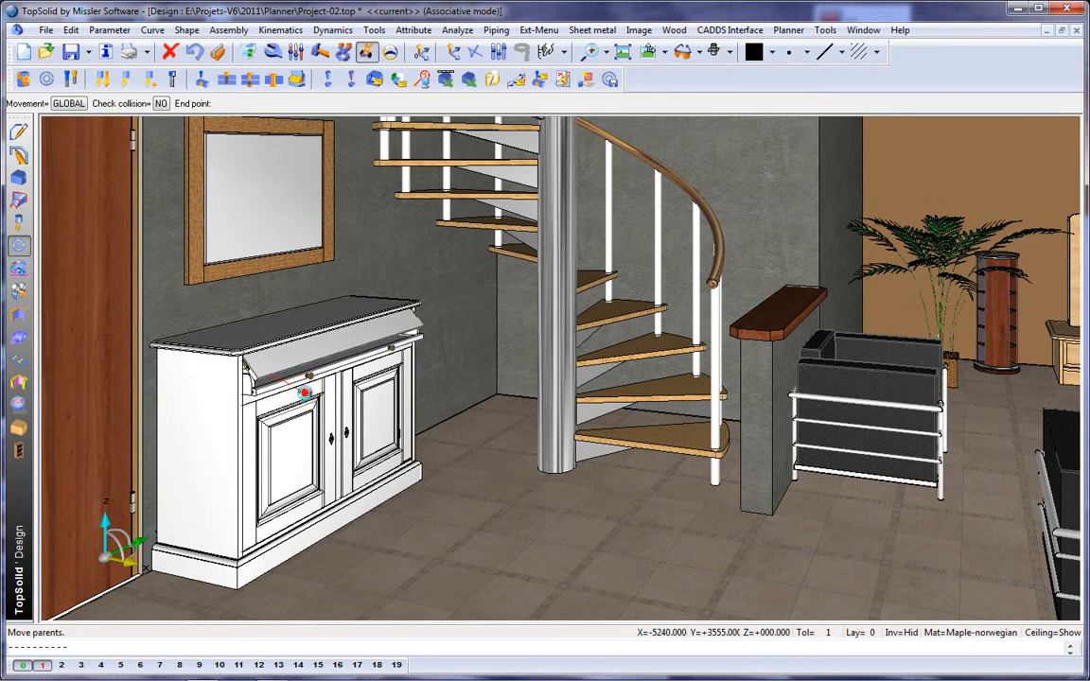
{"action": "left_click", "coordinate": [304, 392]}
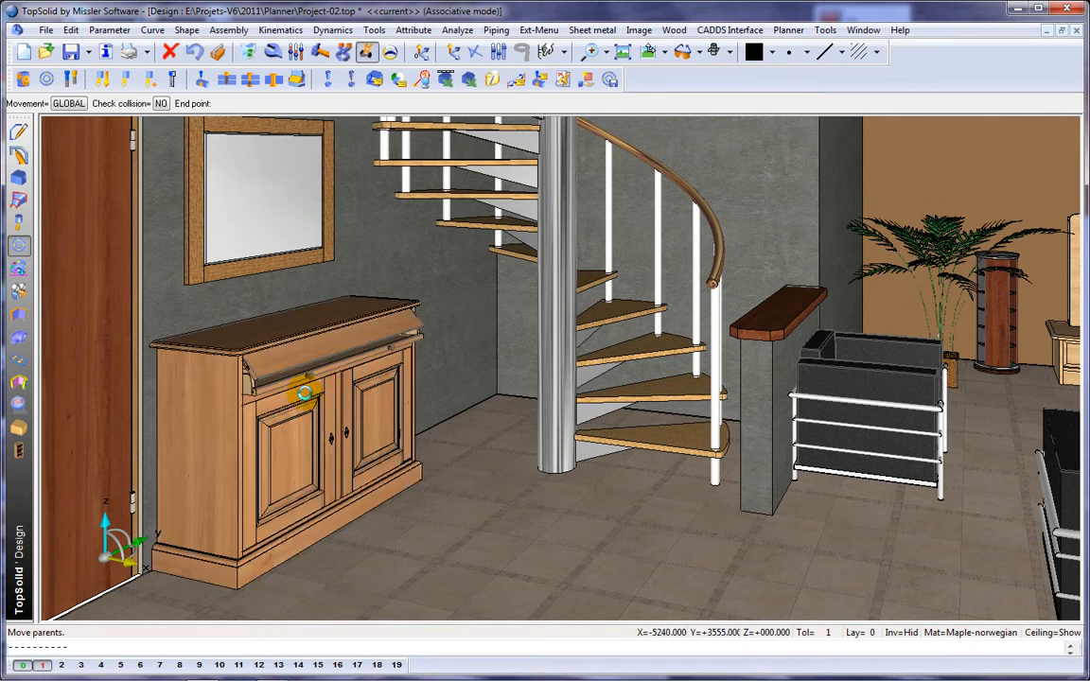
{"action": "left_click", "coordinate": [379, 351]}
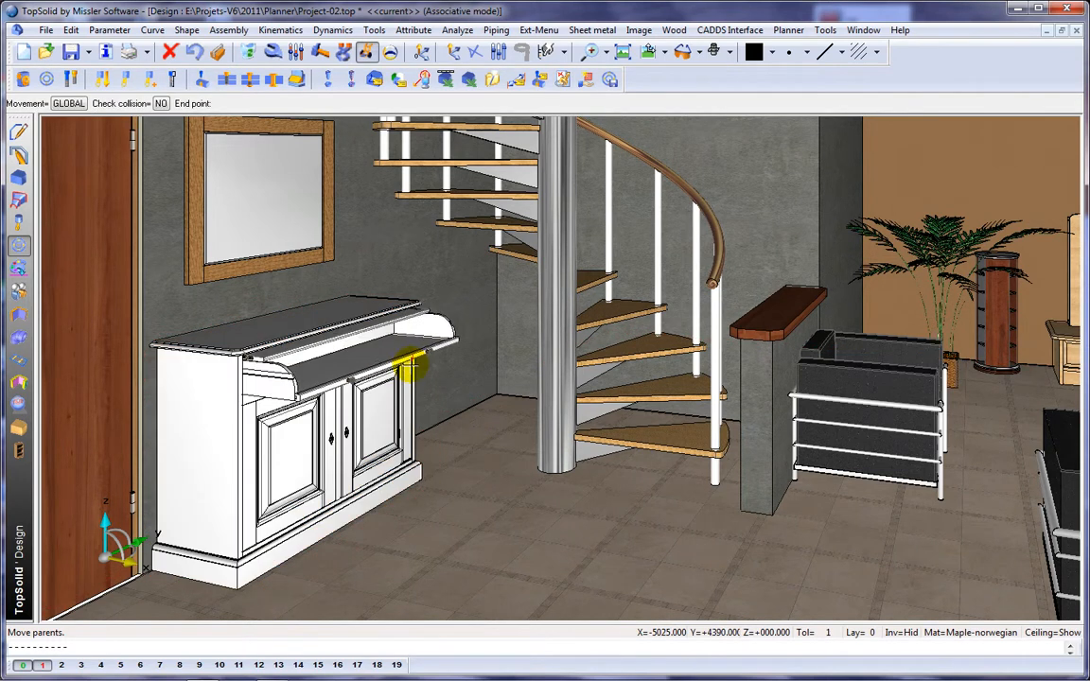
{"action": "left_click", "coordinate": [359, 363]}
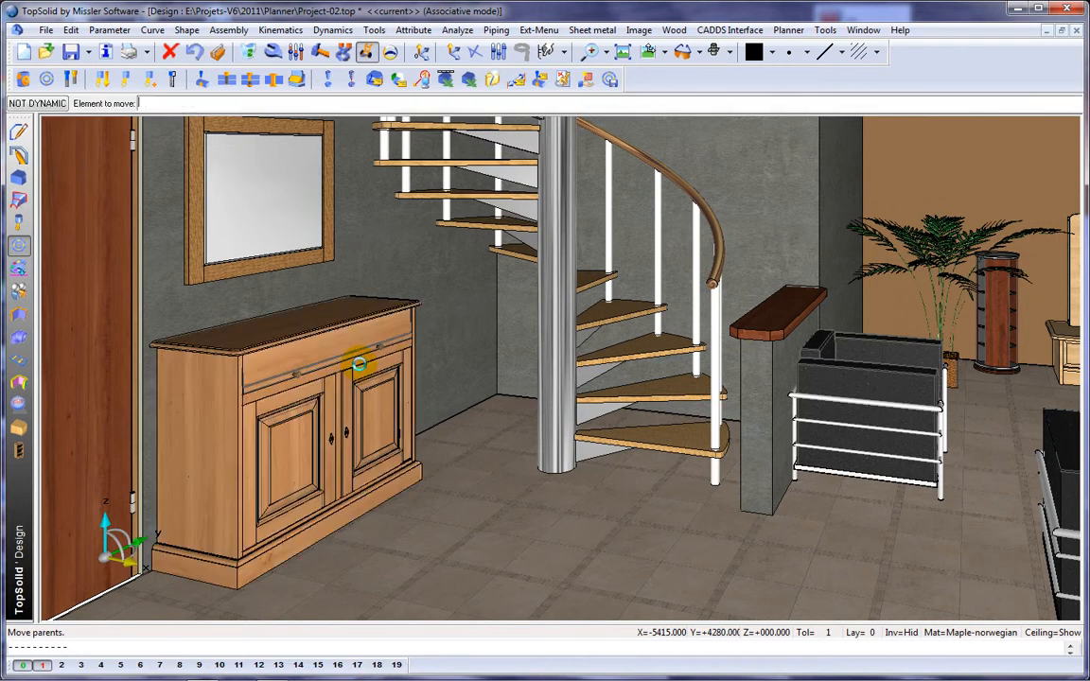
Step: Reduce the placed cabinet's width and depth by modifying its W and D parameters
{"action": "left_click", "coordinate": [298, 54]}
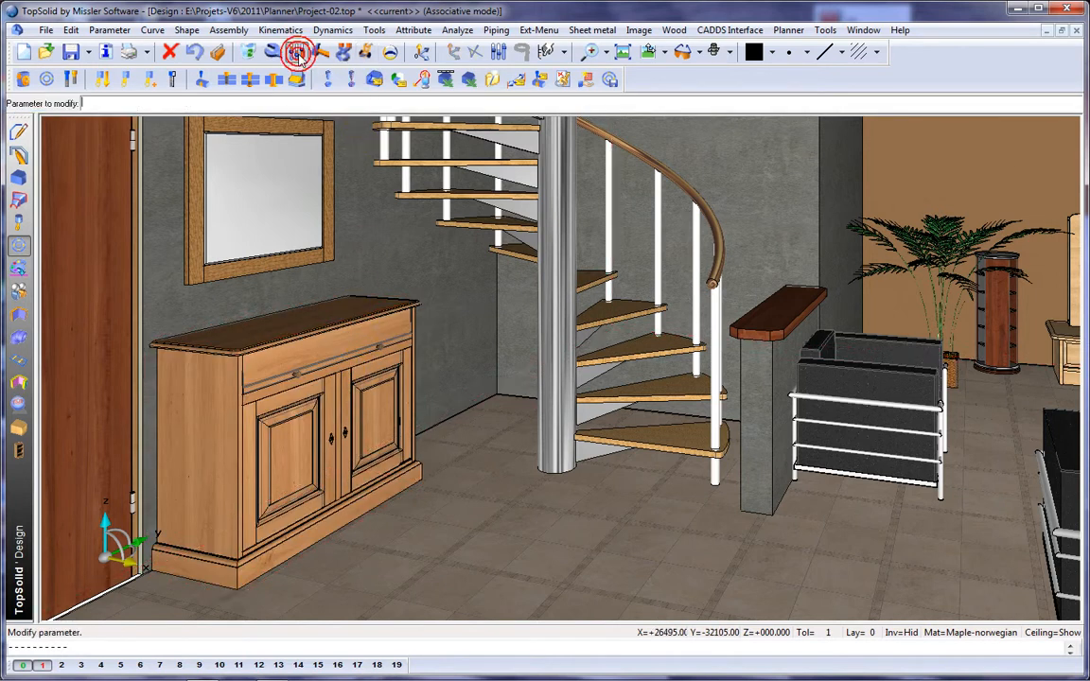
{"action": "left_click", "coordinate": [276, 323]}
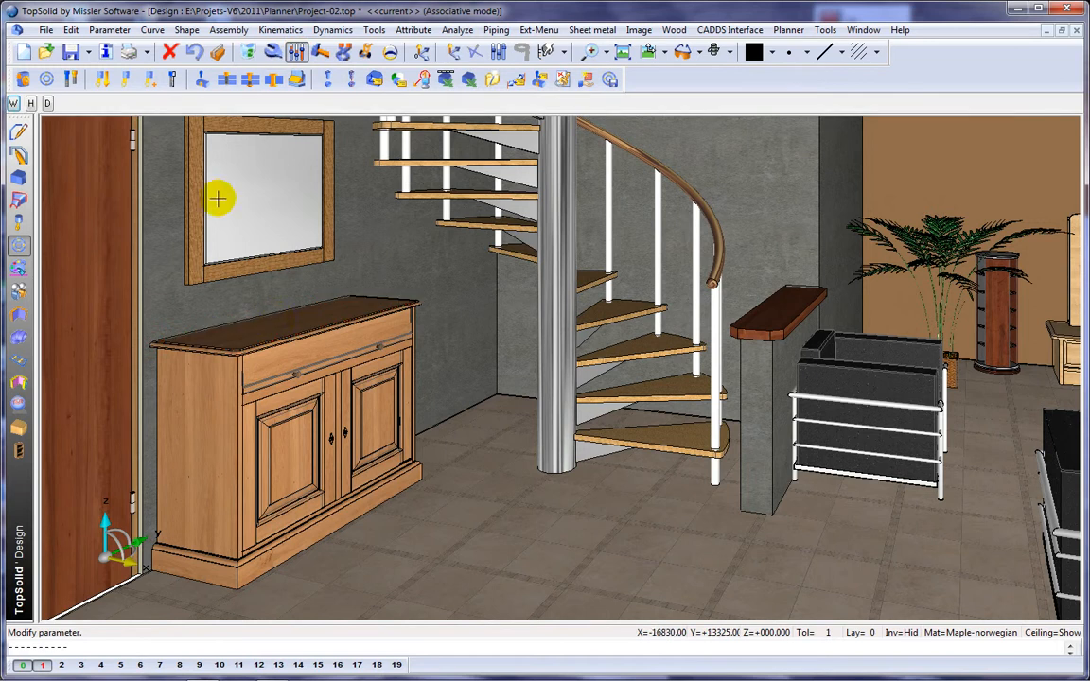
{"action": "left_click", "coordinate": [14, 106]}
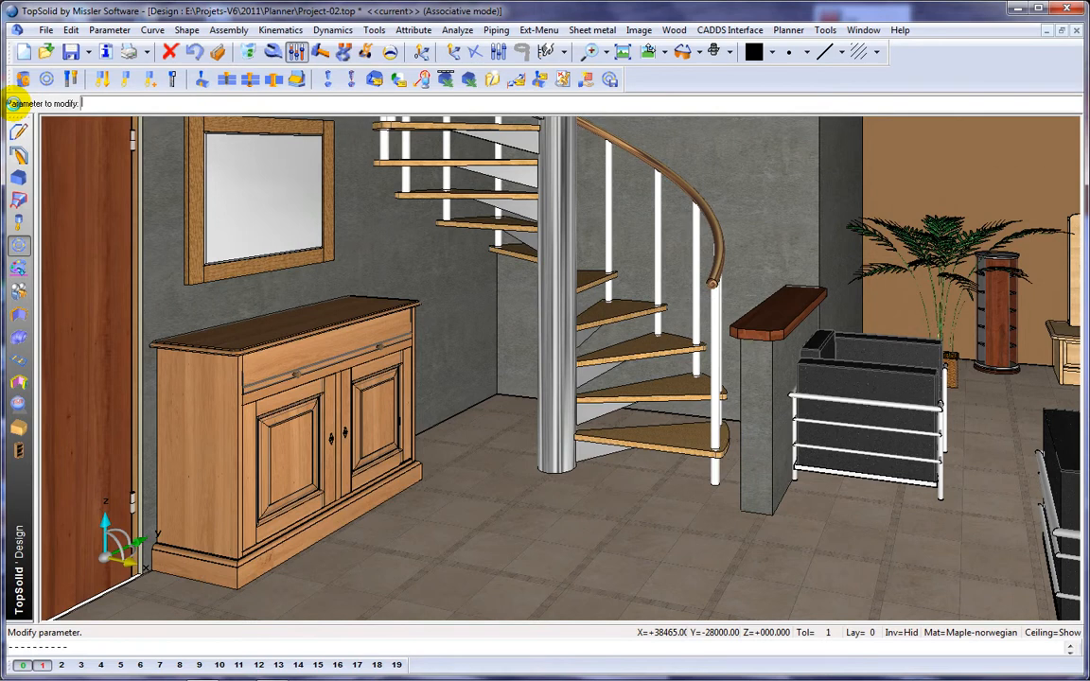
{"action": "left_click", "coordinate": [287, 319]}
{"action": "left_click", "coordinate": [46, 102]}
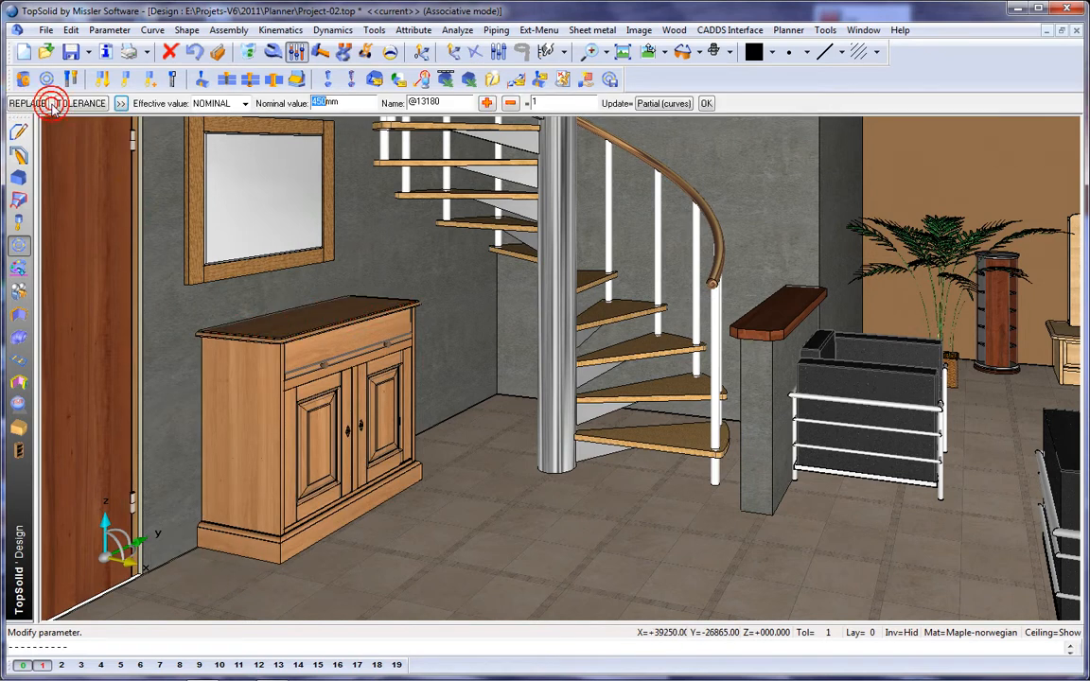
{"action": "key", "text": "Return"}
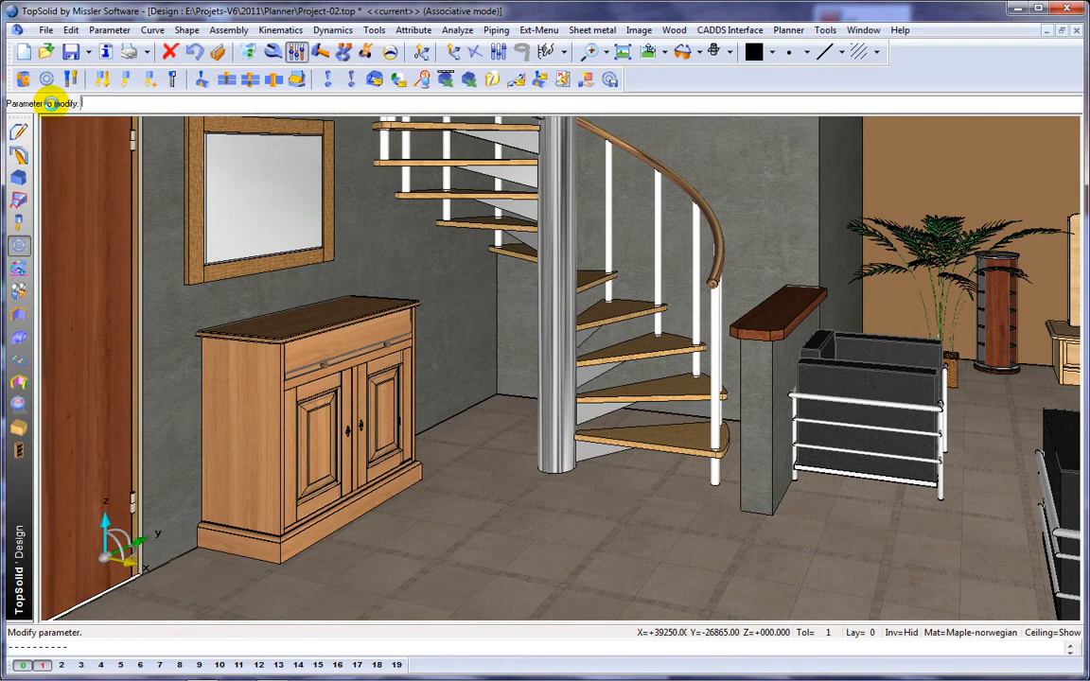
{"action": "key", "text": "Escape"}
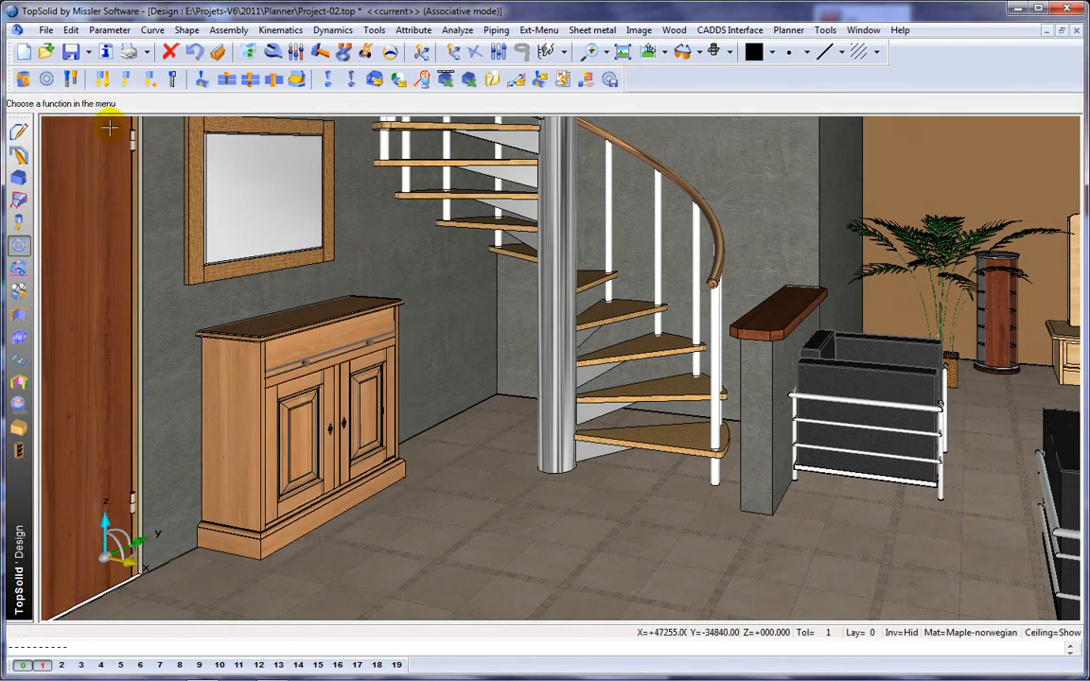
{"action": "scroll", "coordinate": [504, 280], "scroll_direction": "down", "scroll_amount": 3}
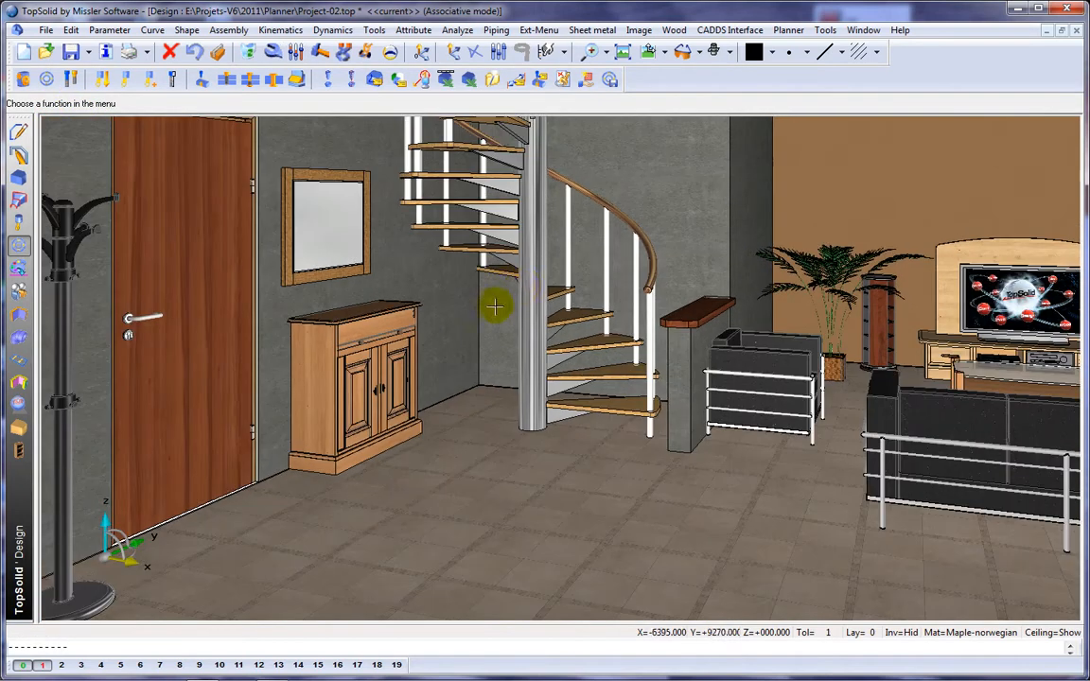
{"action": "middle_click_drag", "start_coordinate": [511, 289], "coordinate": [465, 308]}
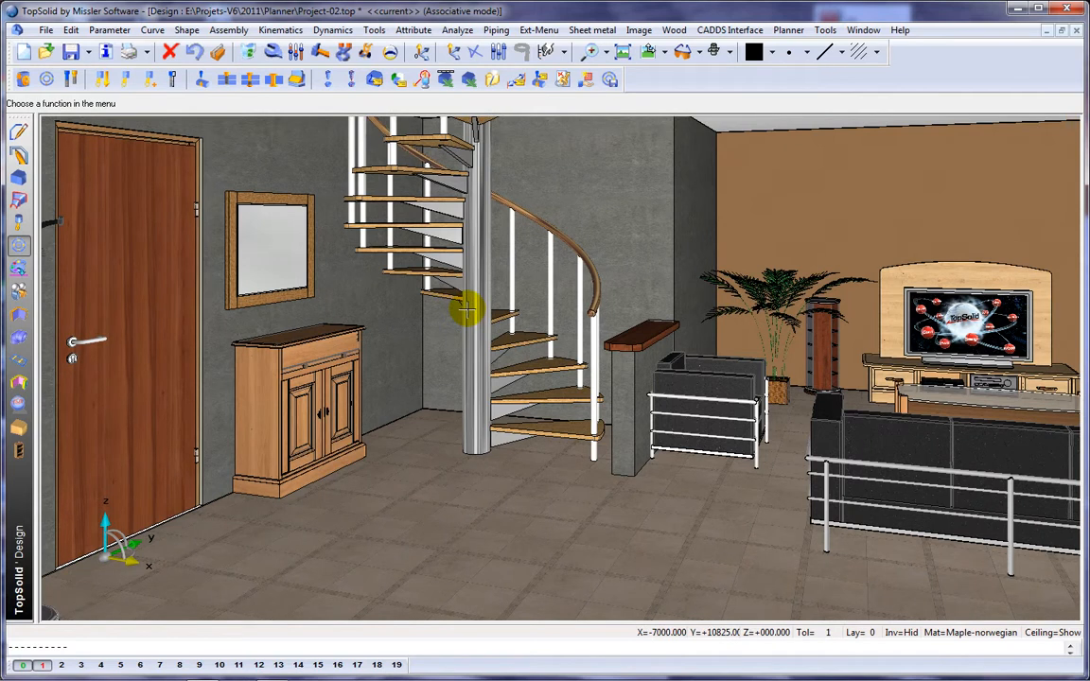